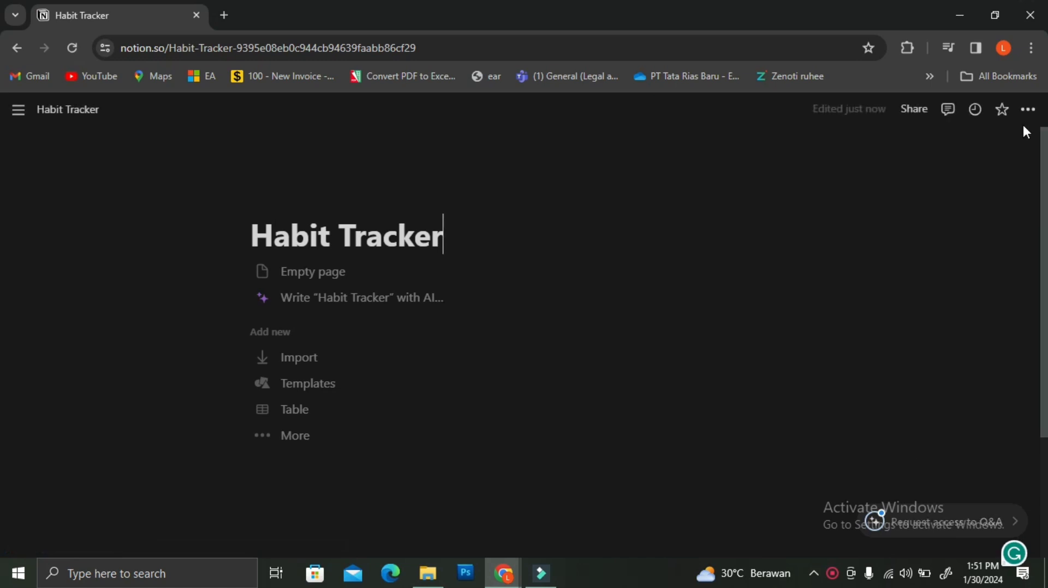
Step: Start an empty Habit Tracker page and set its cover to the Unsplash photo of hanging green plant pots
left_click(306, 273)
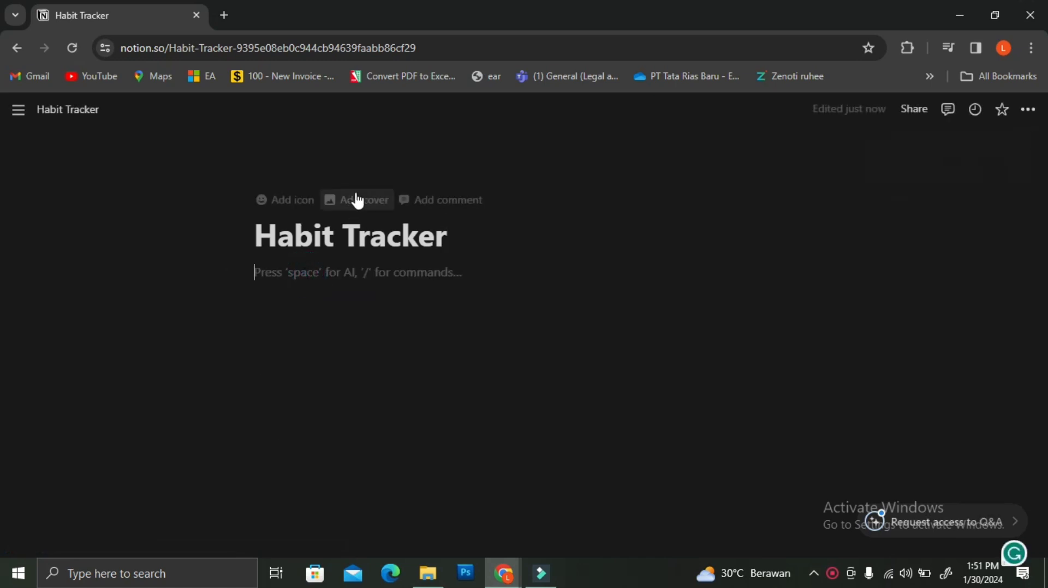
left_click(358, 201)
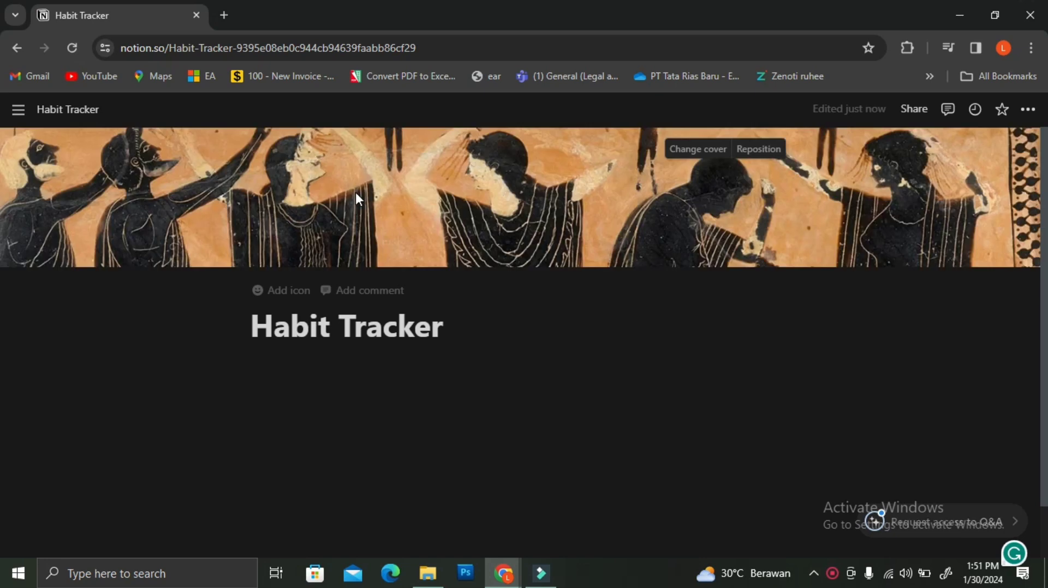
left_click(707, 155)
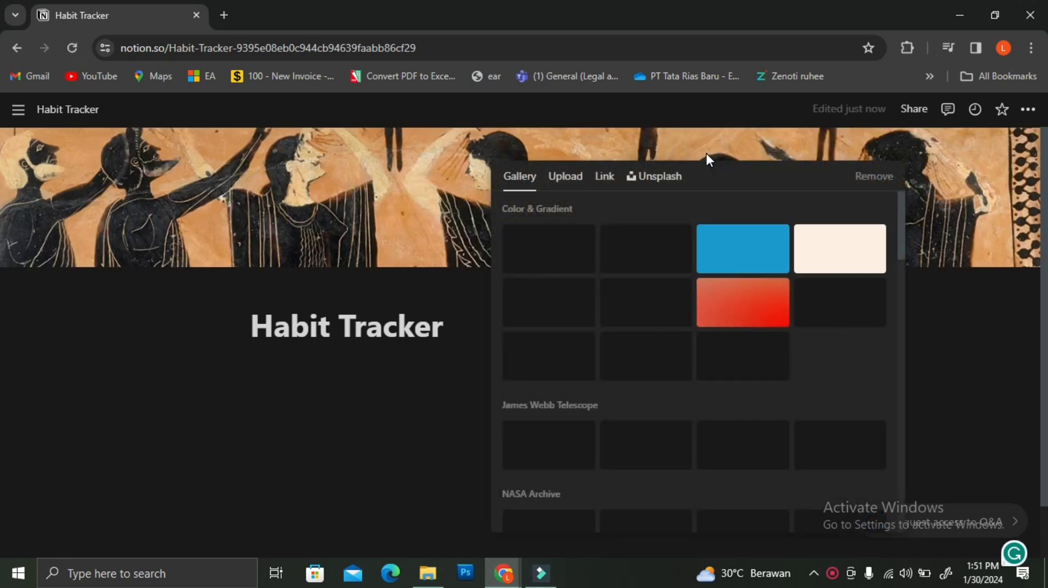
scroll(650, 432, "down", 3)
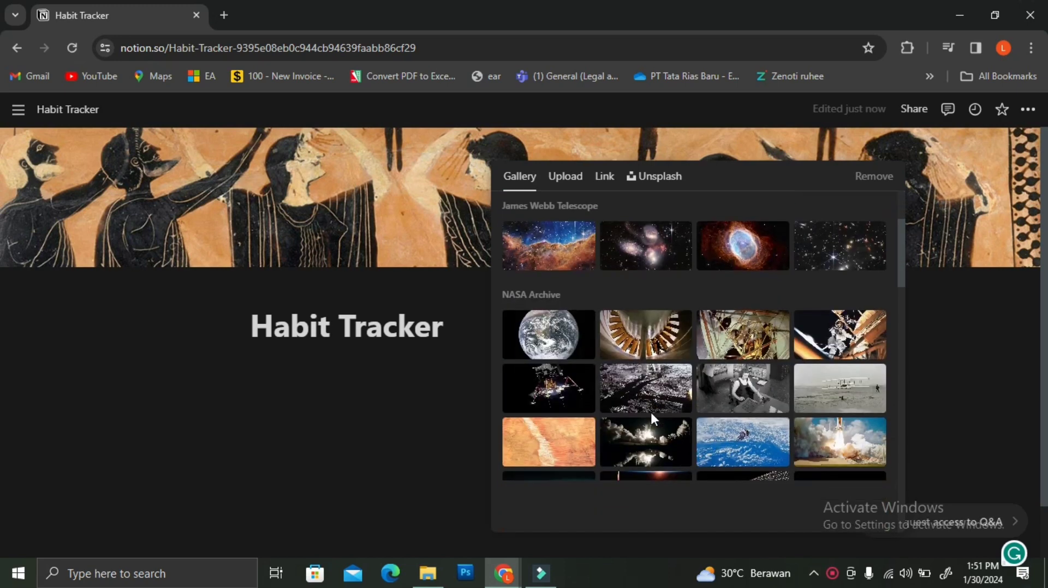
scroll(651, 412, "down", 3)
scroll(655, 393, "up", 6)
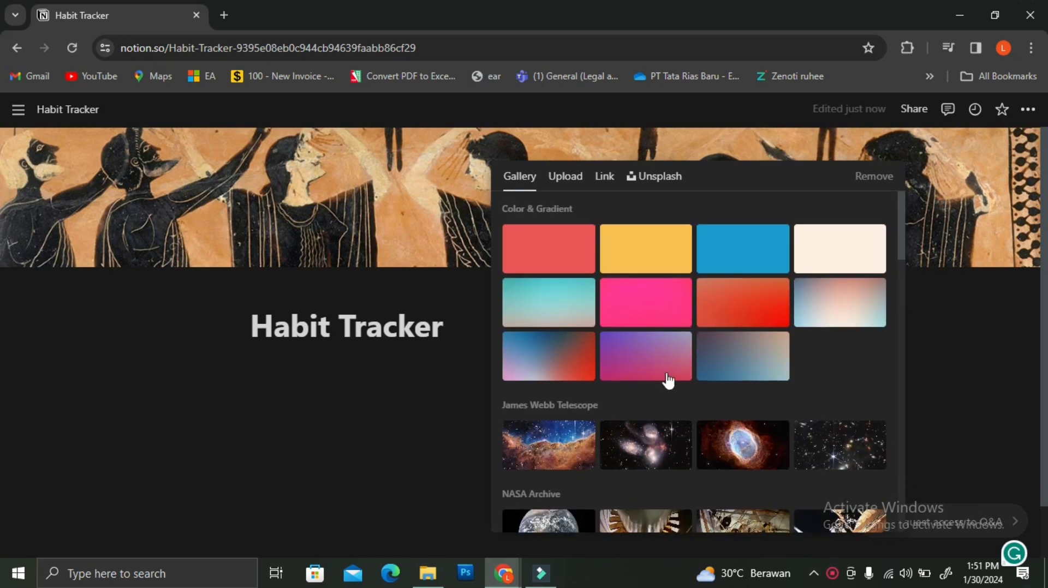
left_click(678, 177)
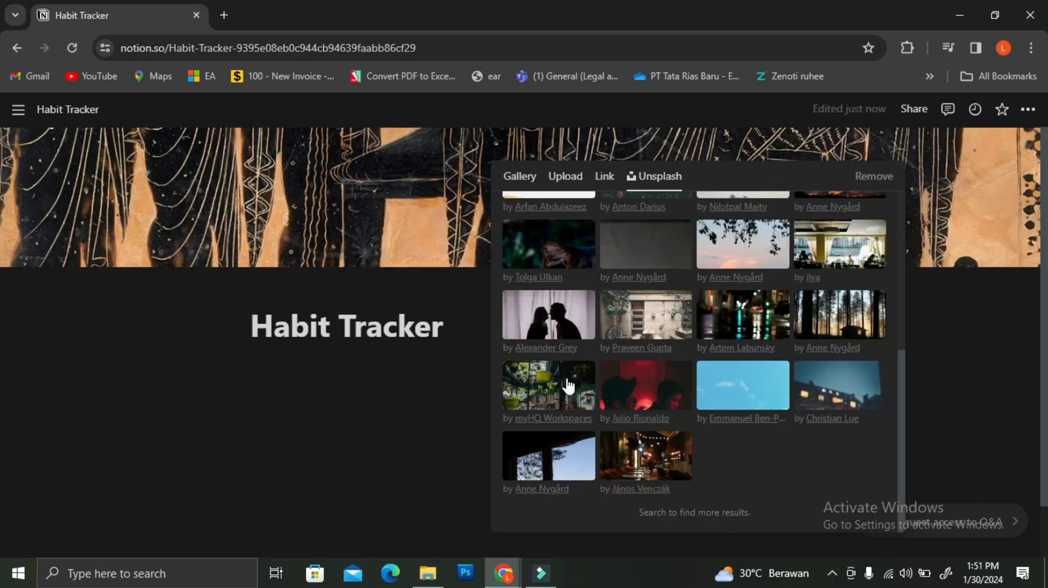
left_click(567, 384)
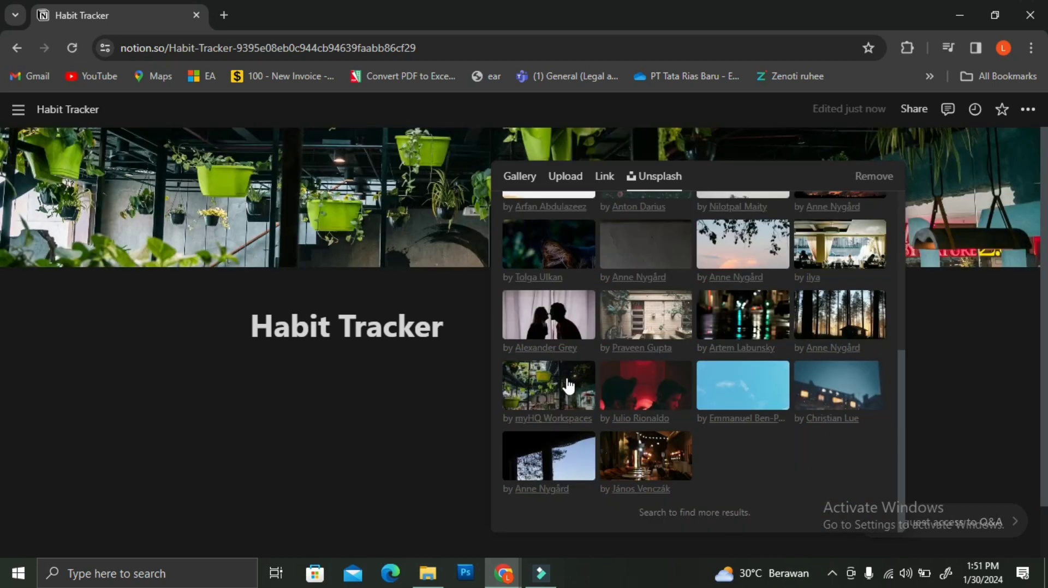
left_click(446, 144)
Step: Reposition the cover image, shifting the photo downward so its upper part shows in the banner
left_click(756, 153)
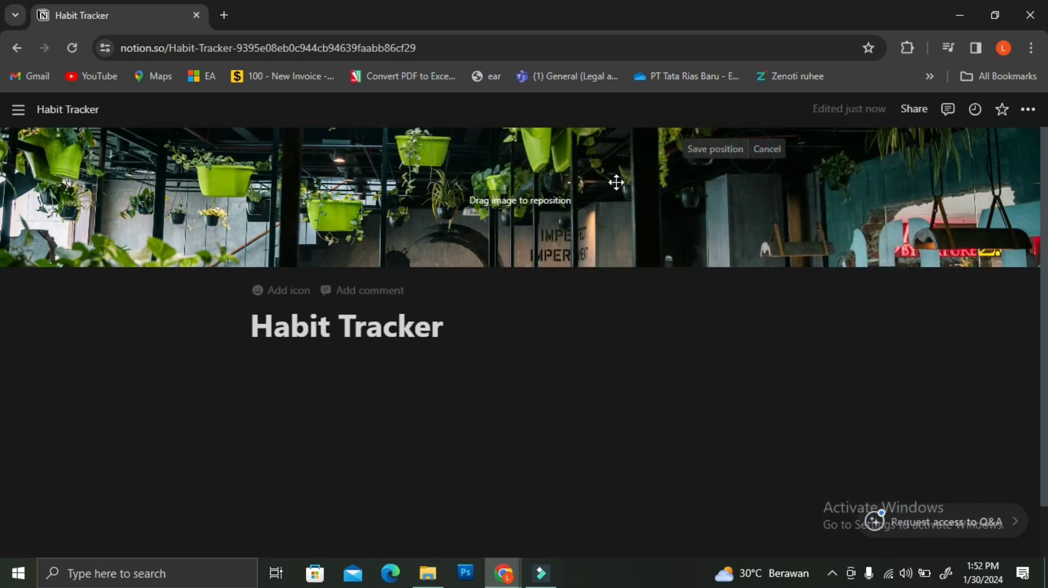
left_click_drag(598, 201, 594, 267)
left_click(654, 328)
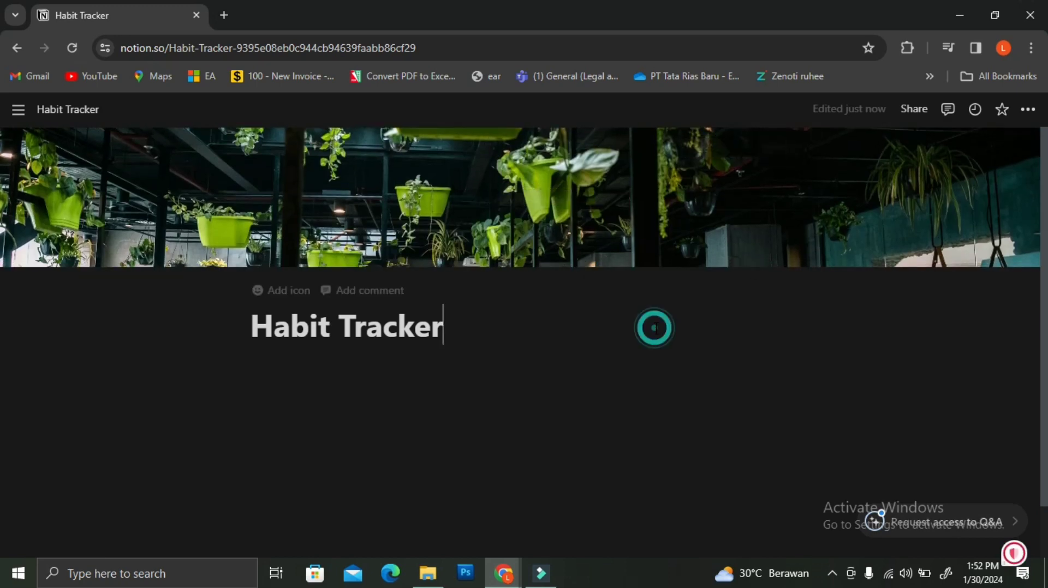
Step: Insert a table view below the page title with a new database as its data source
left_click(259, 375)
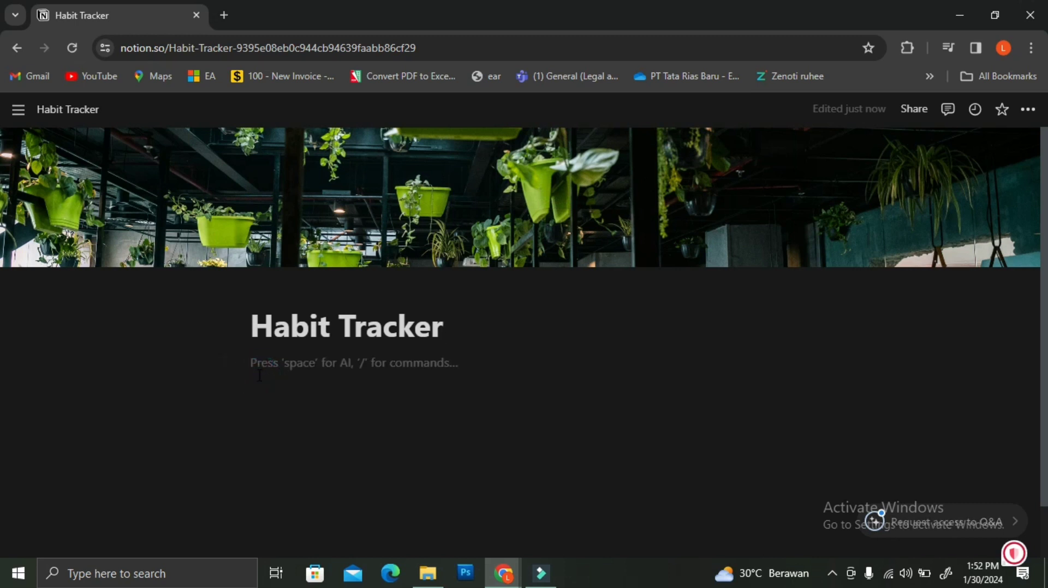
type("/")
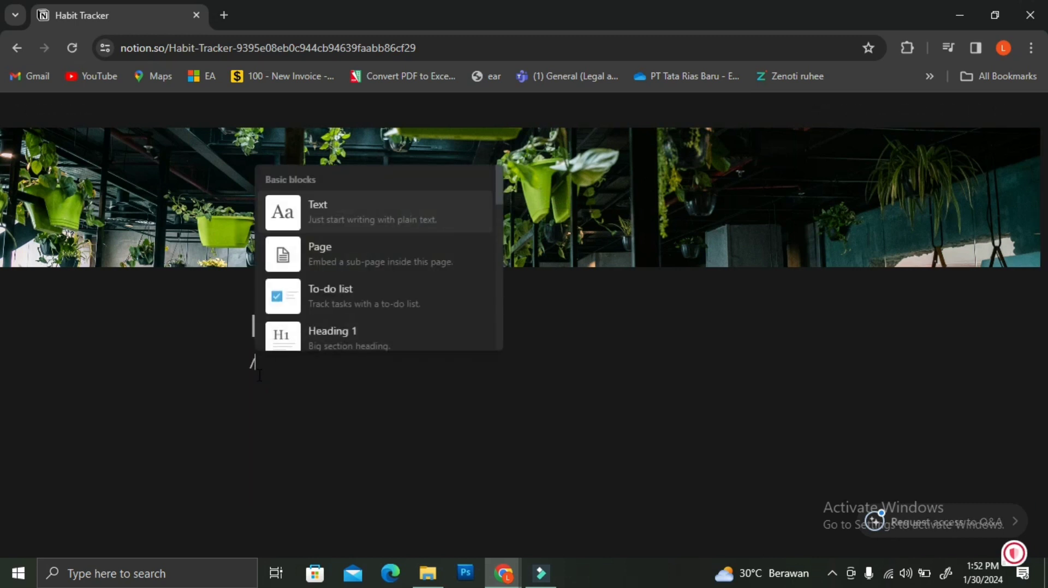
type("data")
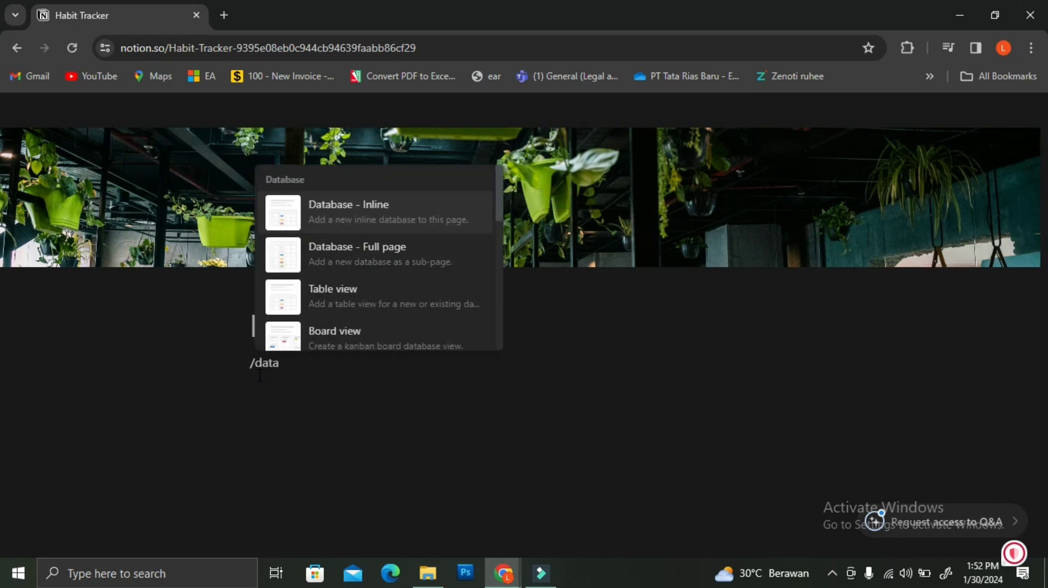
left_click(333, 317)
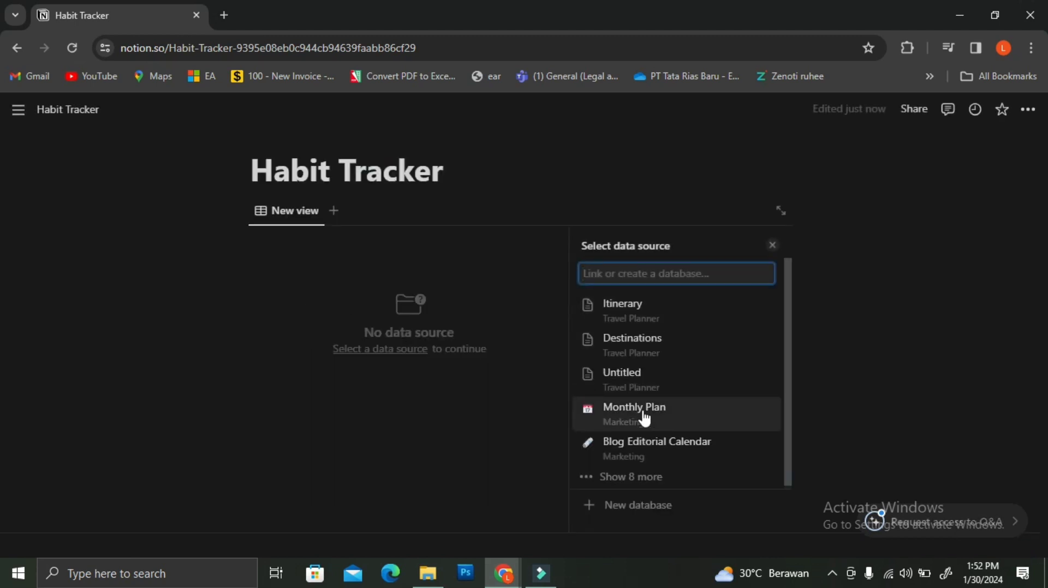
left_click(614, 512)
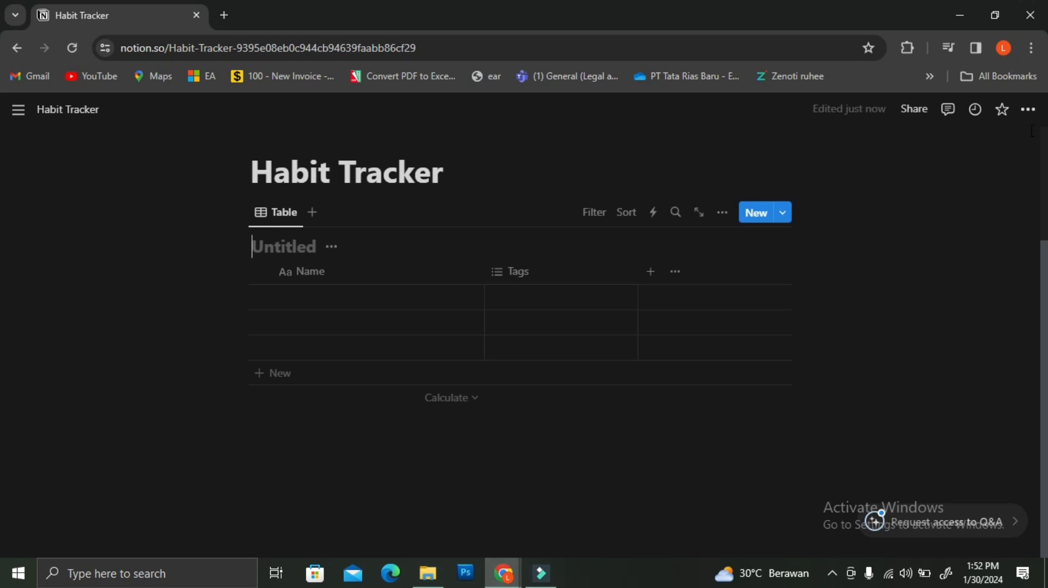
Step: Turn on small text and full width for the page and set its font style to Mono
left_click(1029, 112)
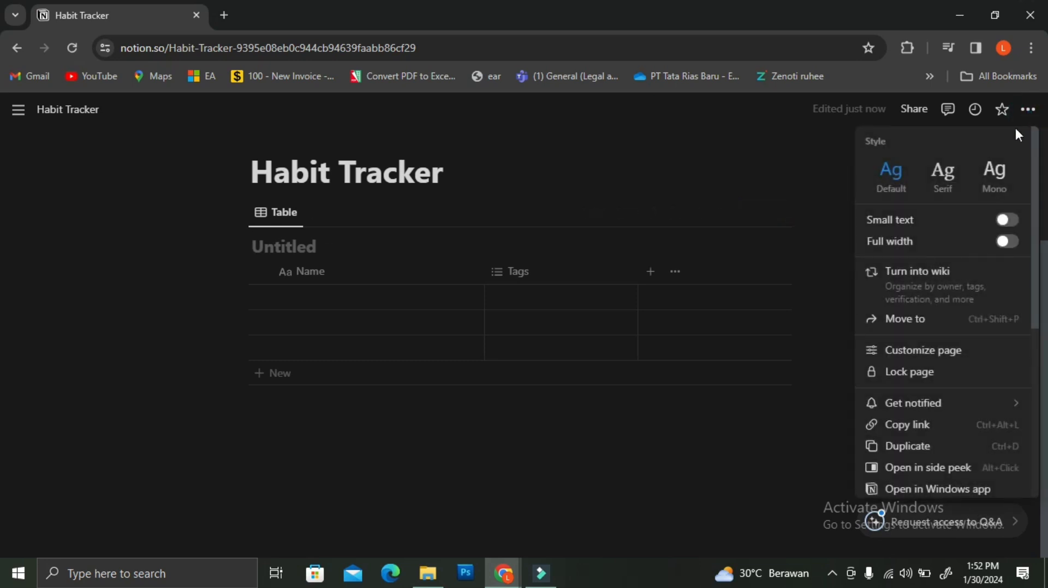
left_click(1008, 220)
left_click(1007, 244)
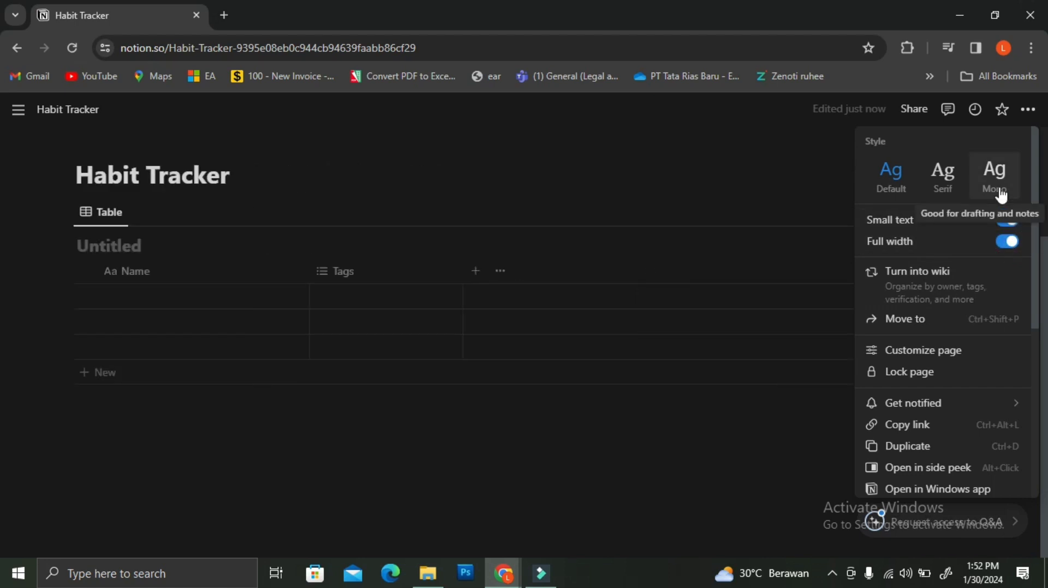
left_click(1002, 195)
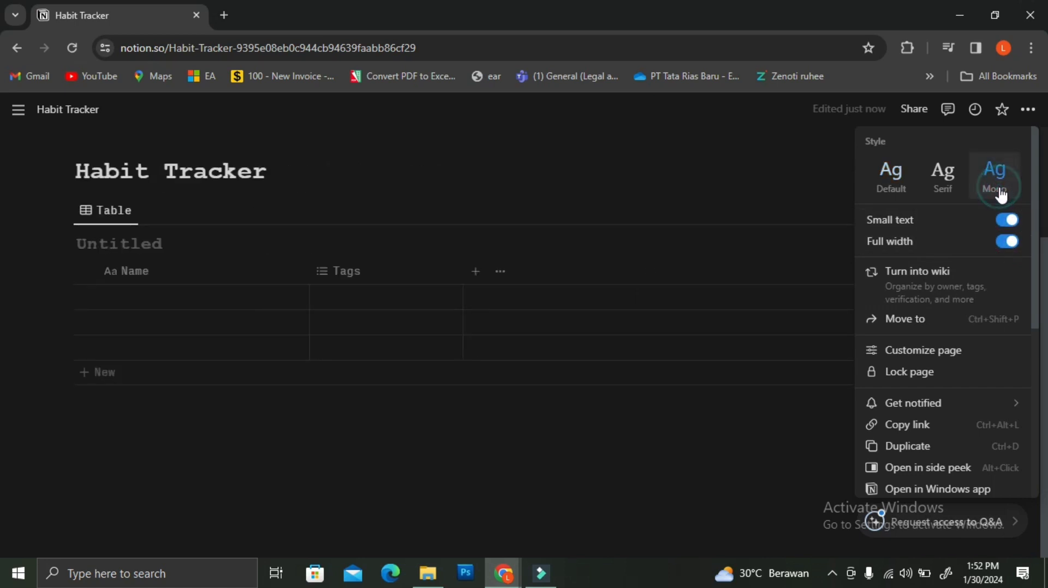
left_click(953, 177)
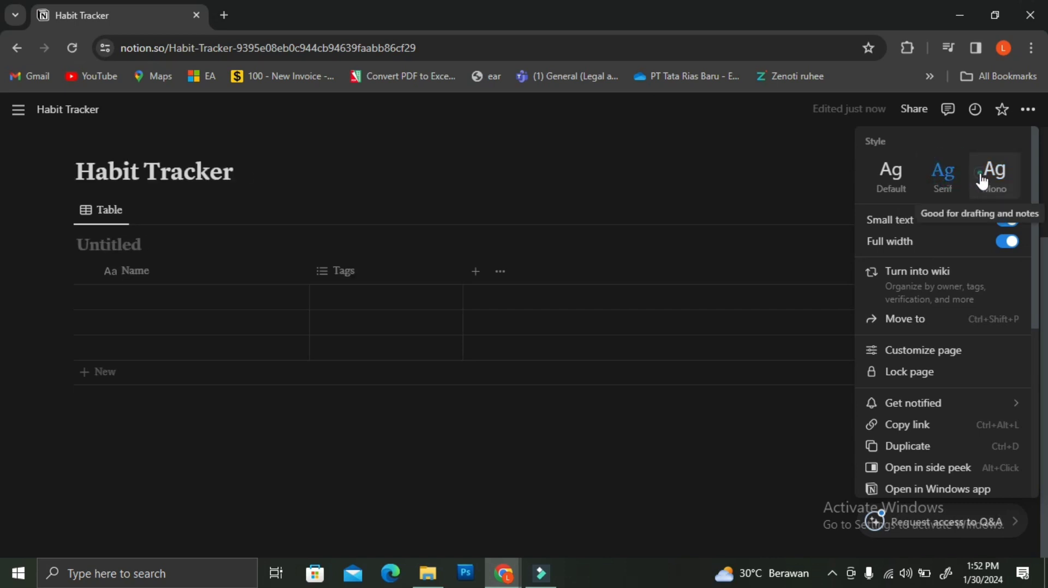
left_click(997, 176)
left_click(625, 161)
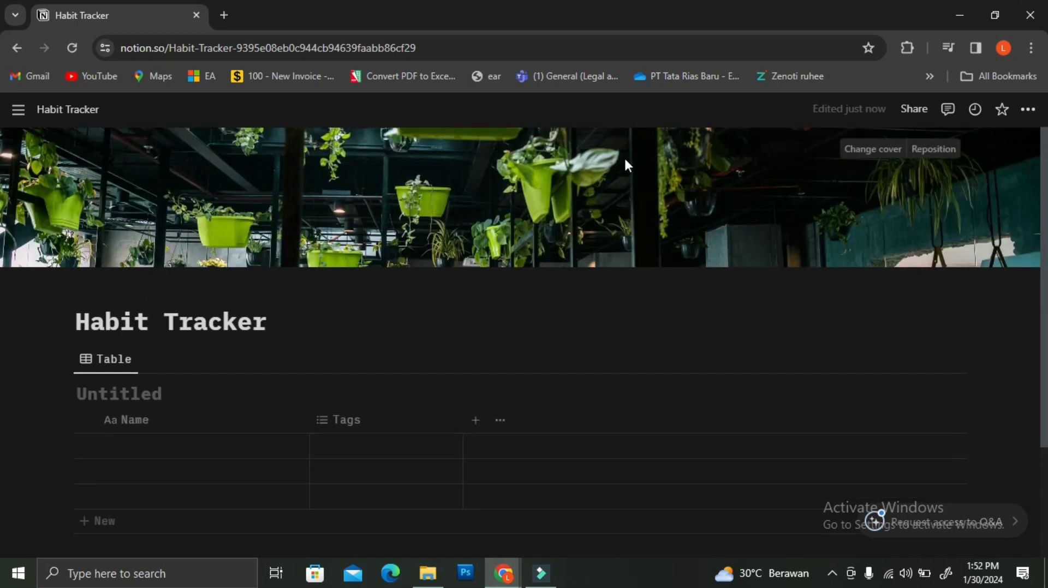
Step: Rename the table view as Daily Habit
left_click(112, 360)
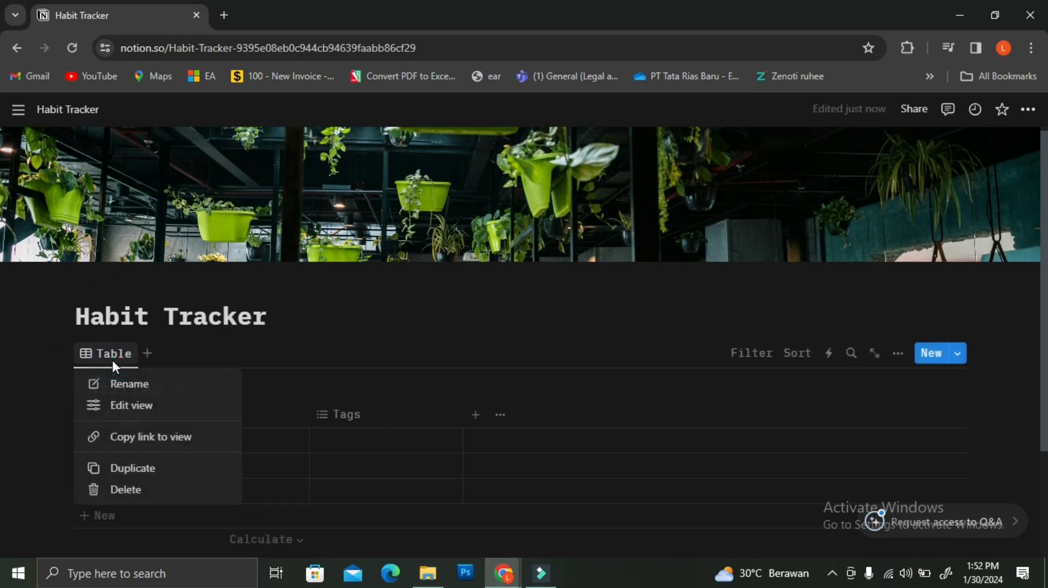
left_click(117, 385)
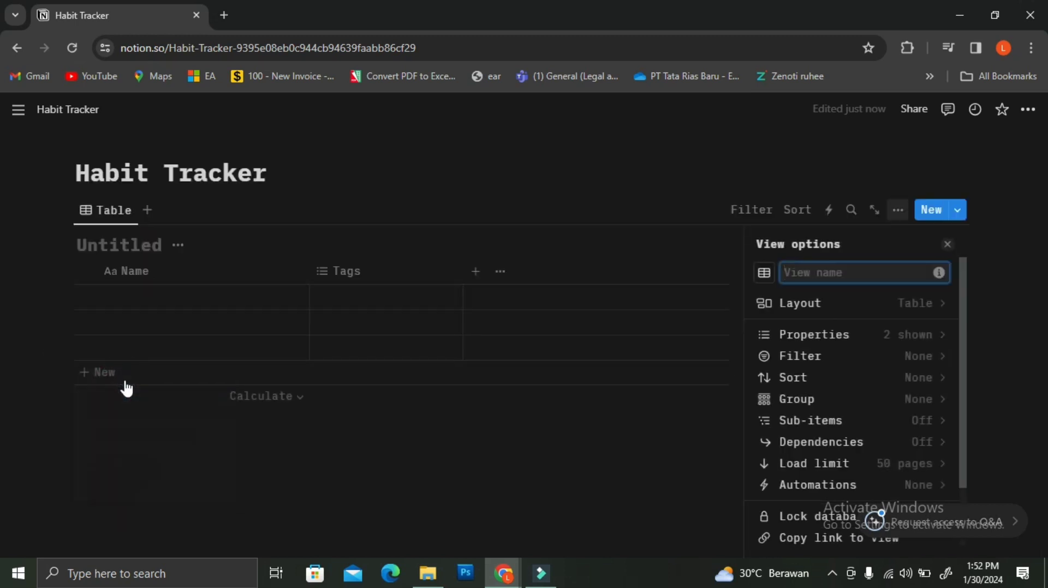
type("Dai")
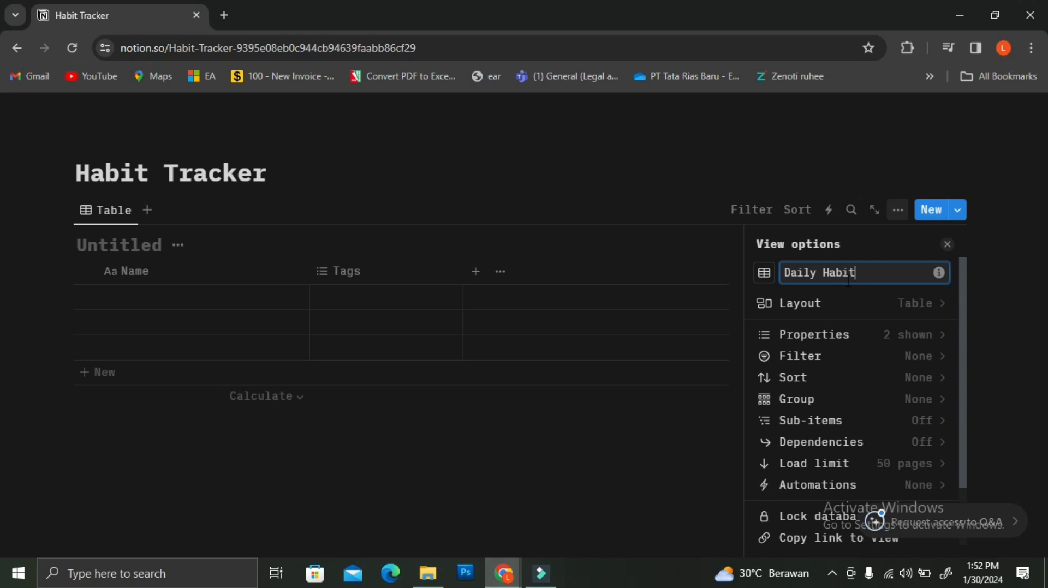
type("ly Habit")
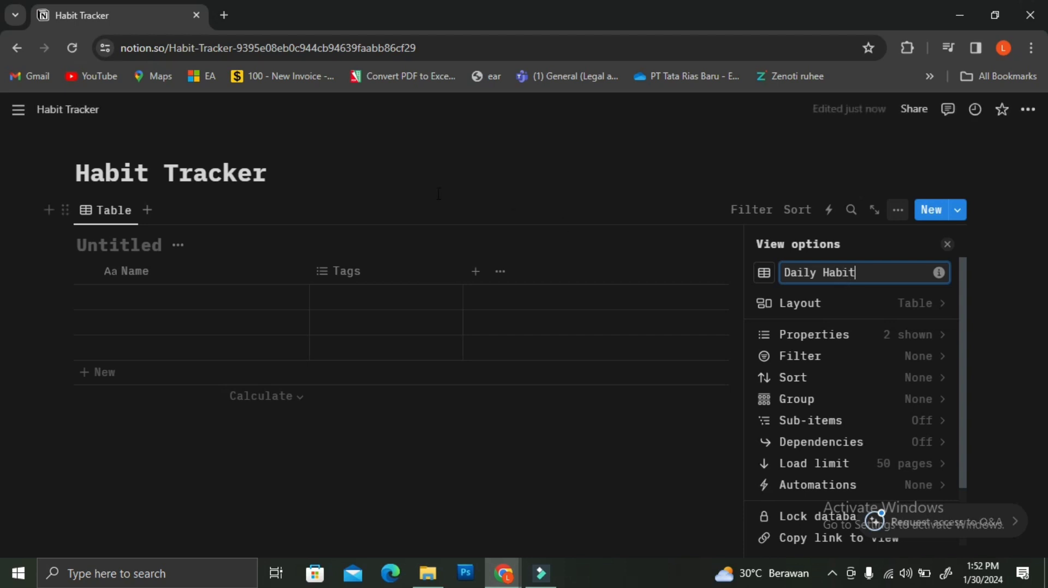
left_click(435, 191)
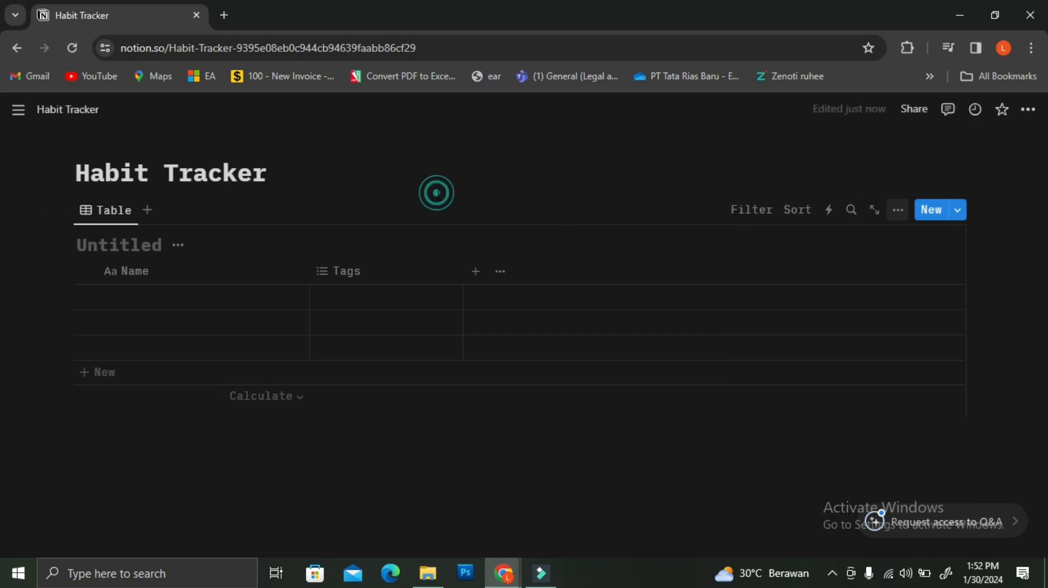
Step: Find icons matching "flower" and set the tulip as the icon of the Daily Habit view
left_click(89, 217)
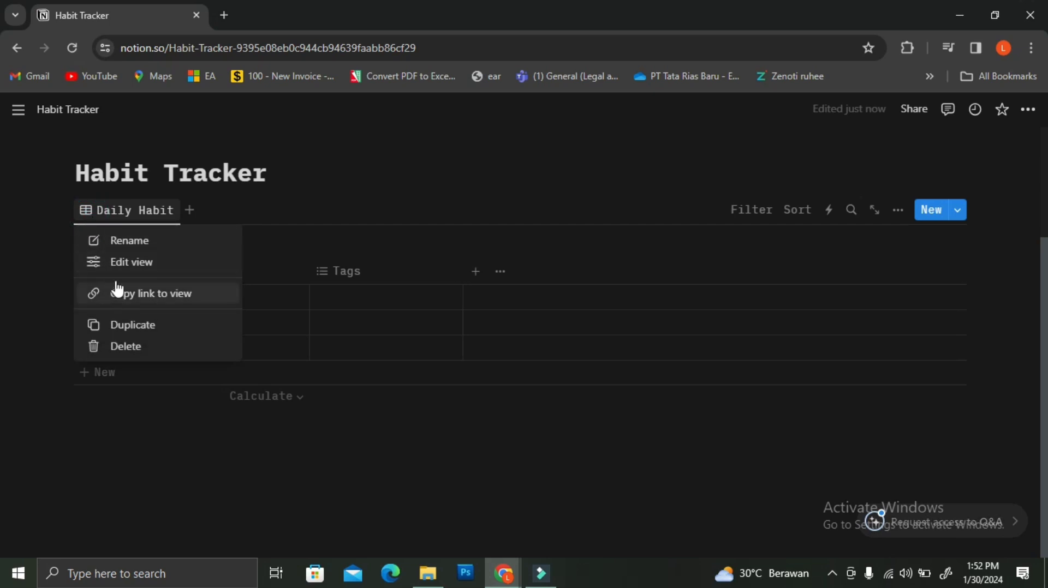
left_click(107, 216)
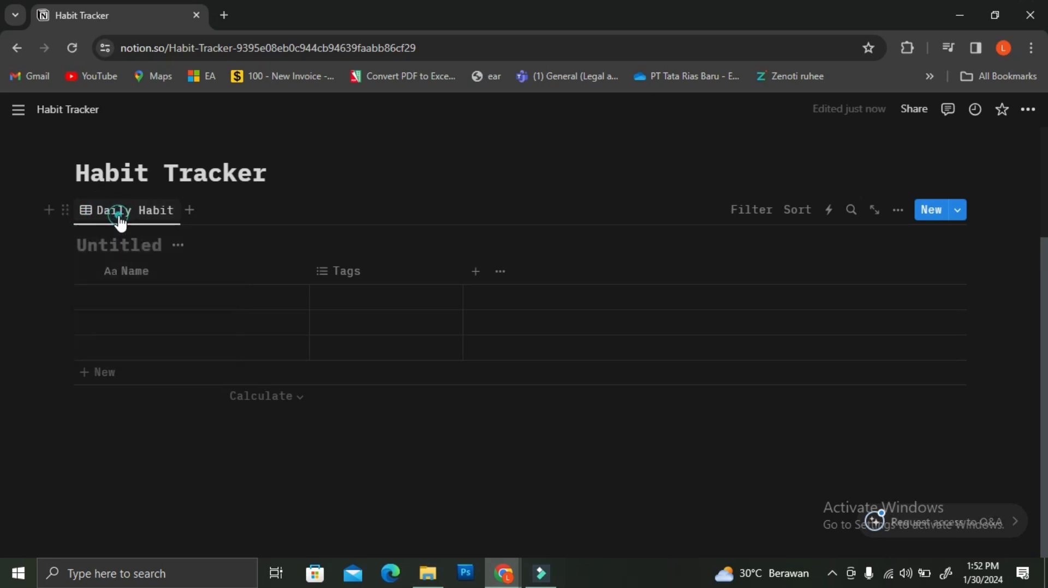
left_click(115, 216)
left_click(128, 241)
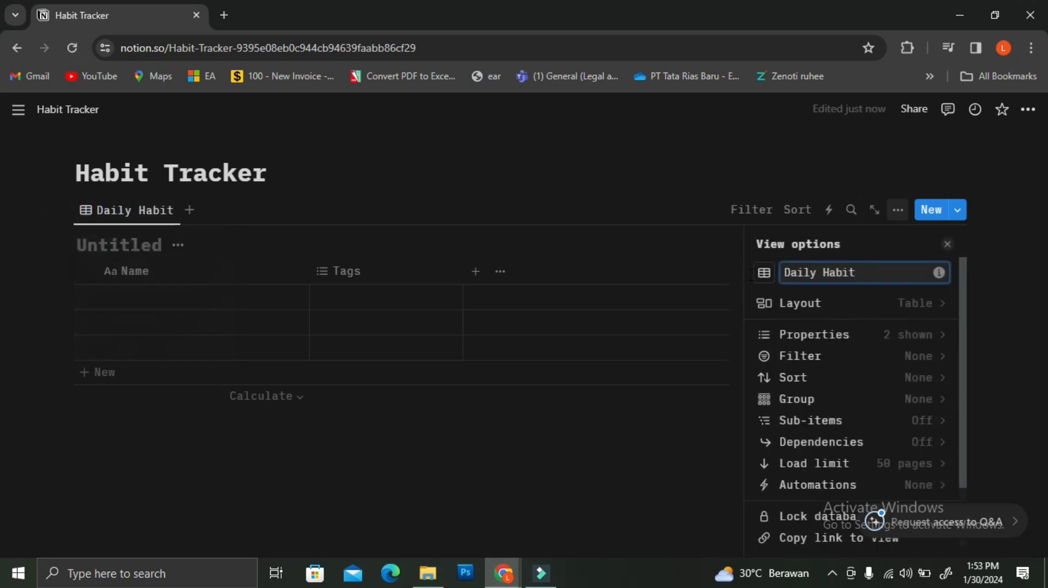
left_click(763, 274)
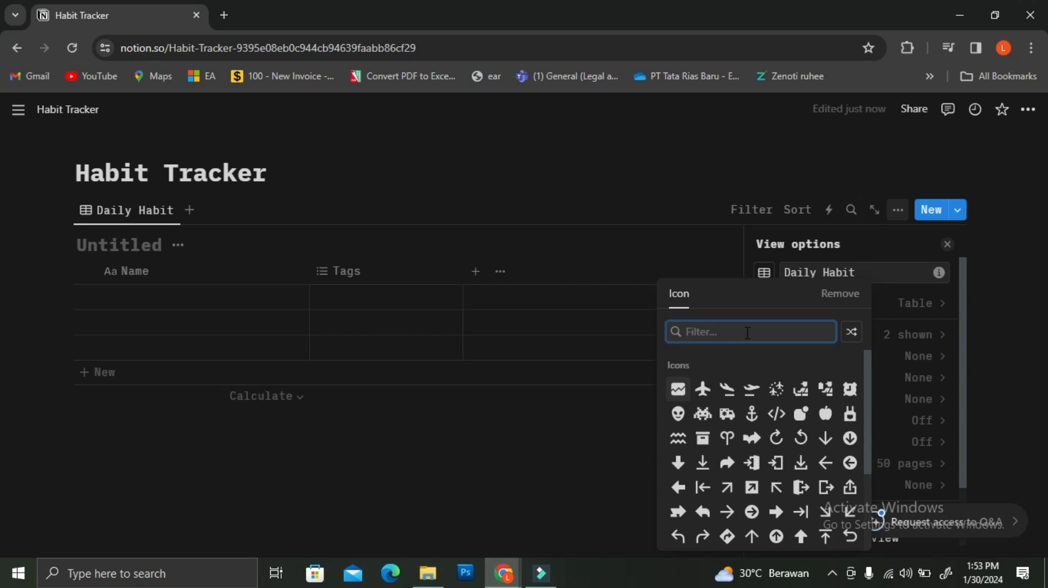
type("flower")
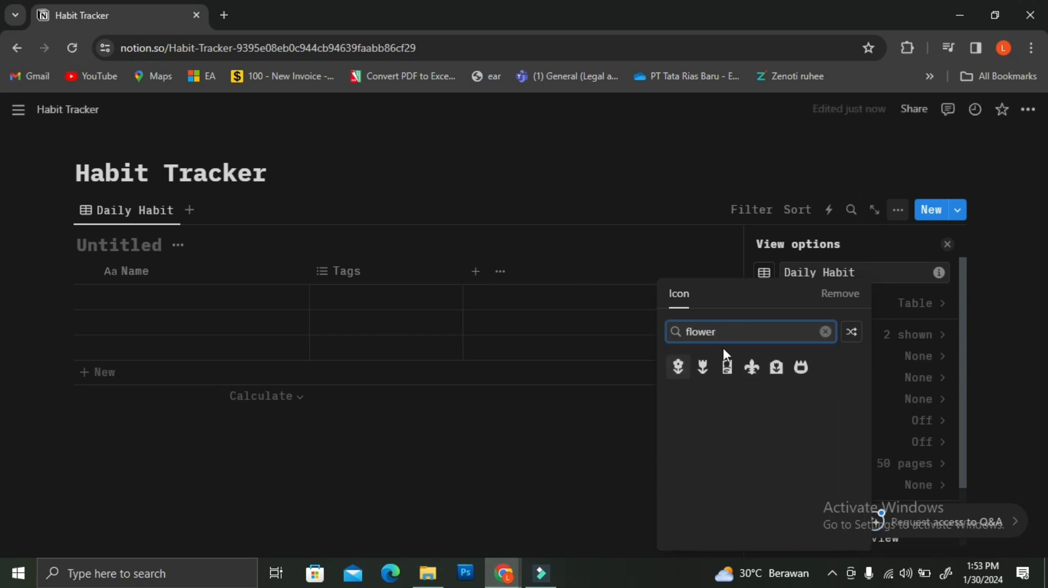
left_click(698, 369)
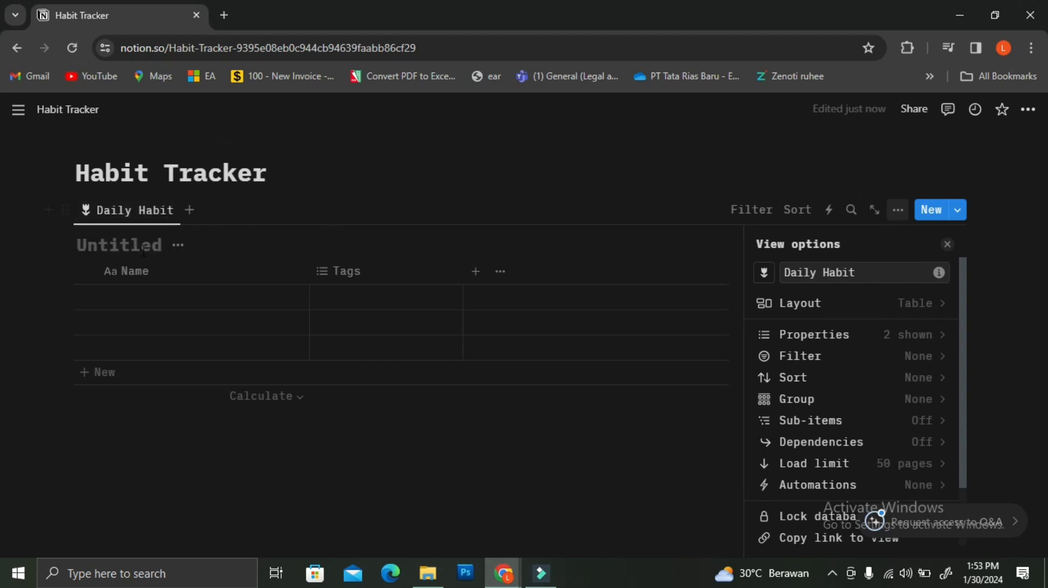
left_click(214, 241)
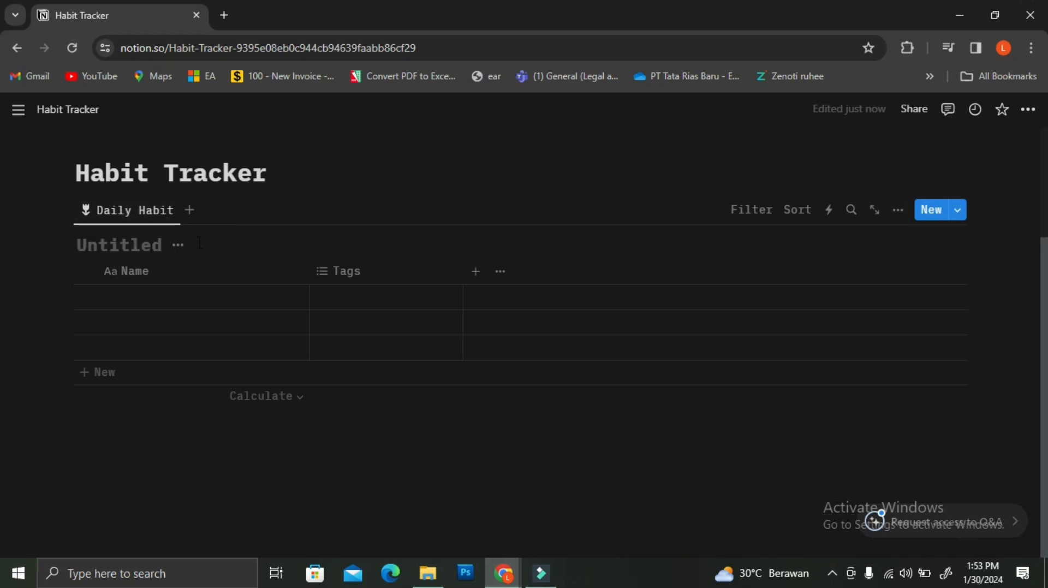
Step: Hide the untitled database title above the table
left_click(111, 245)
left_click(176, 245)
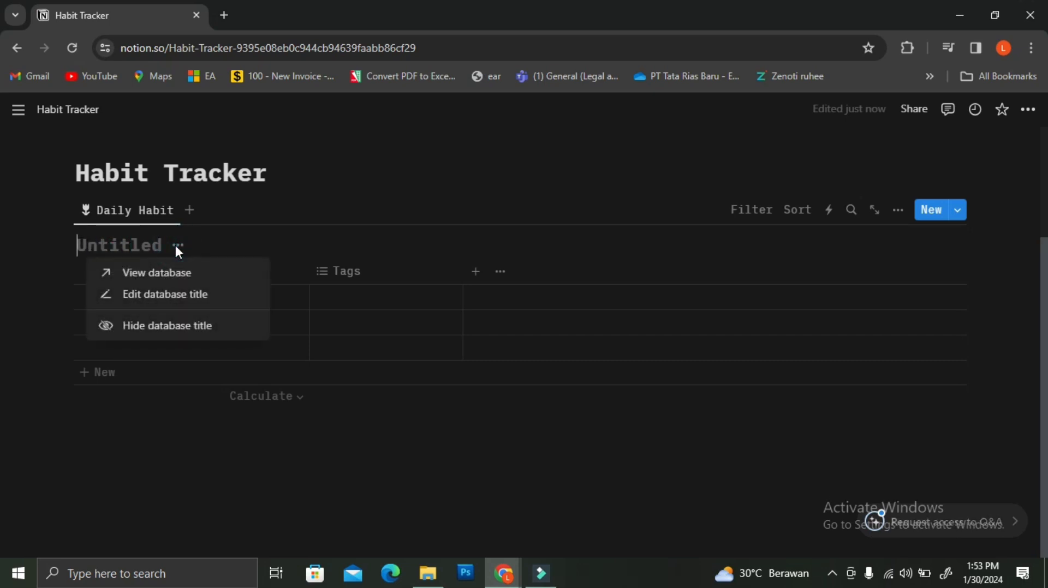
left_click(169, 326)
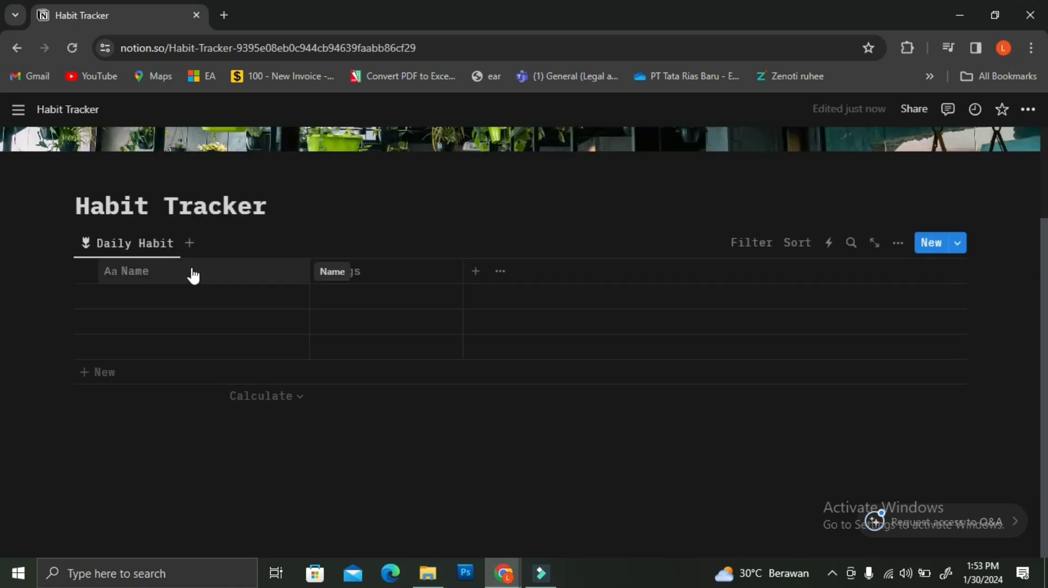
left_click(384, 280)
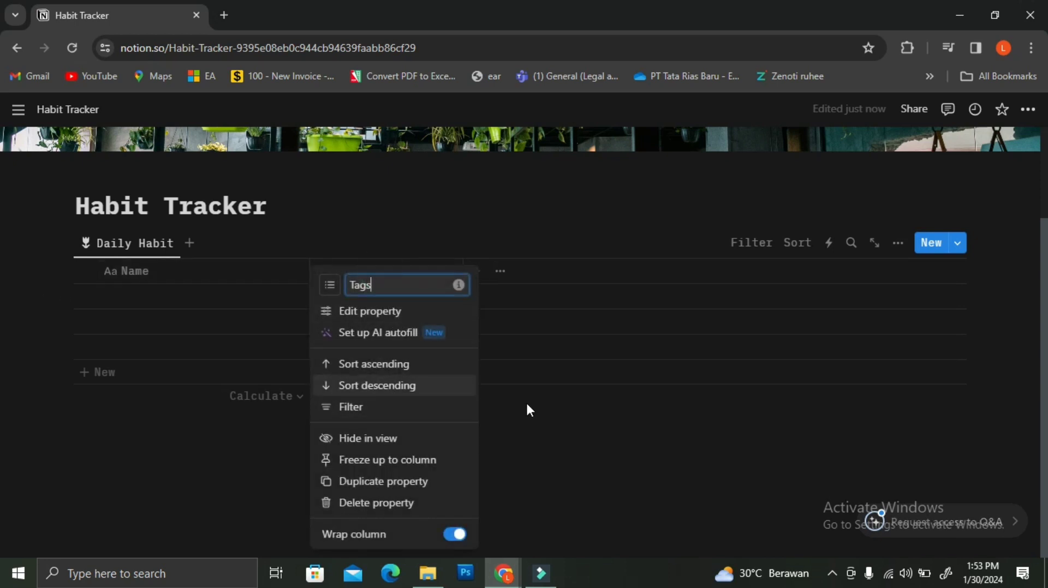
left_click(517, 439)
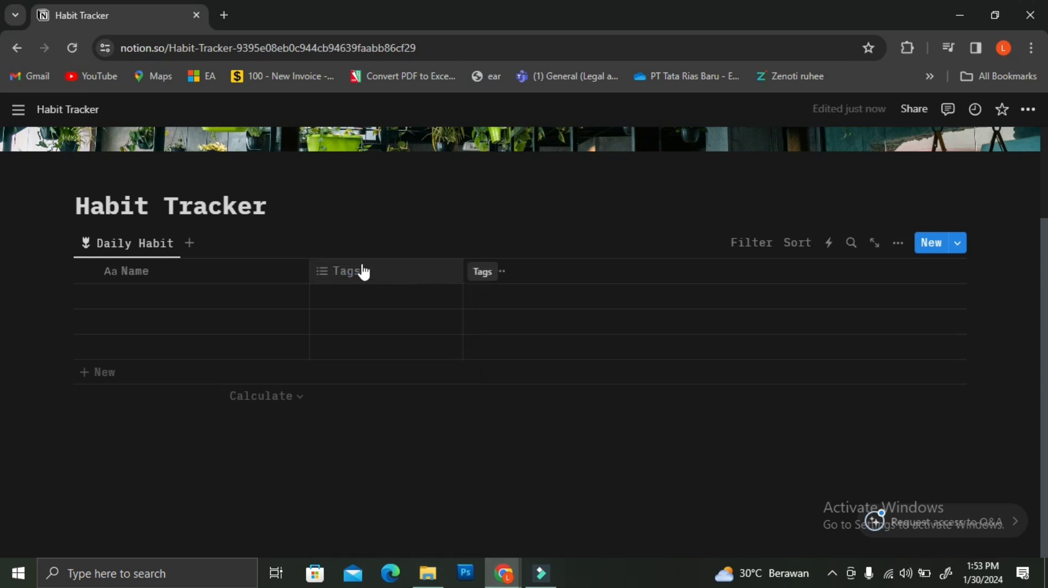
Step: Delete the Tags property from the Daily Habit table
left_click(330, 271)
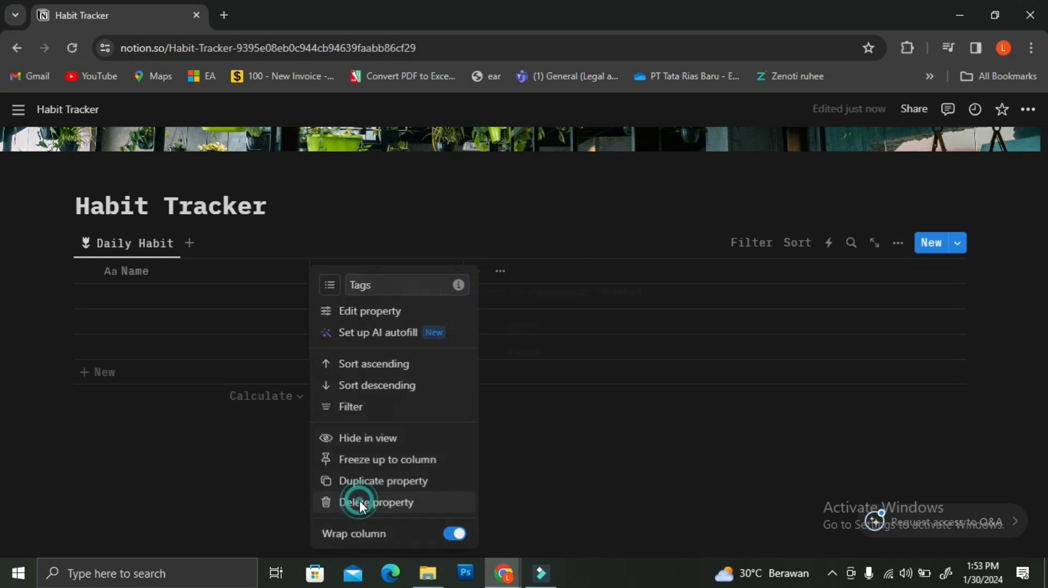
left_click(359, 501)
left_click(564, 326)
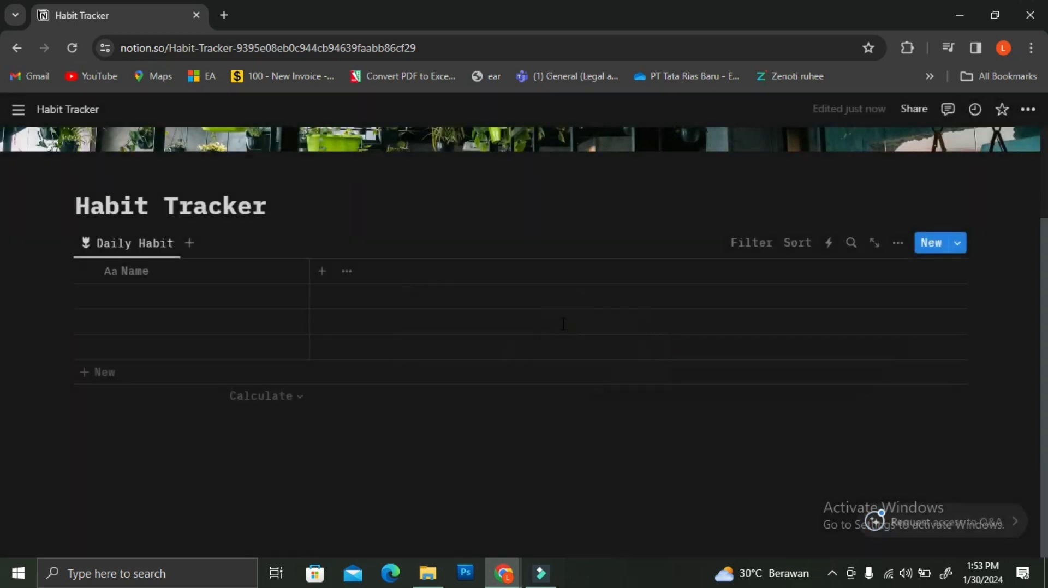
Step: Add a Date property to the table, leaving its date format at Full date
left_click(322, 272)
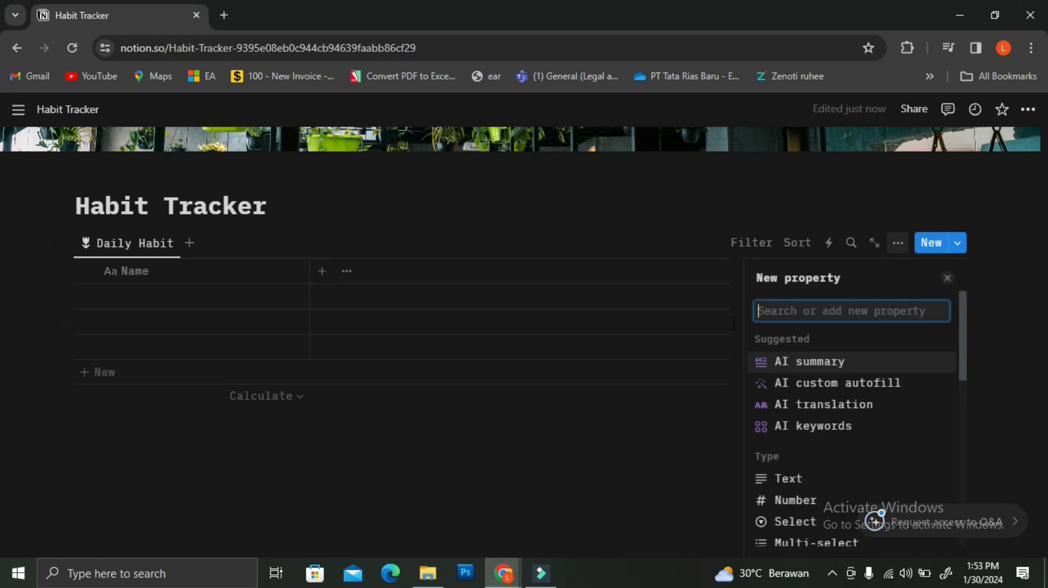
type("dat")
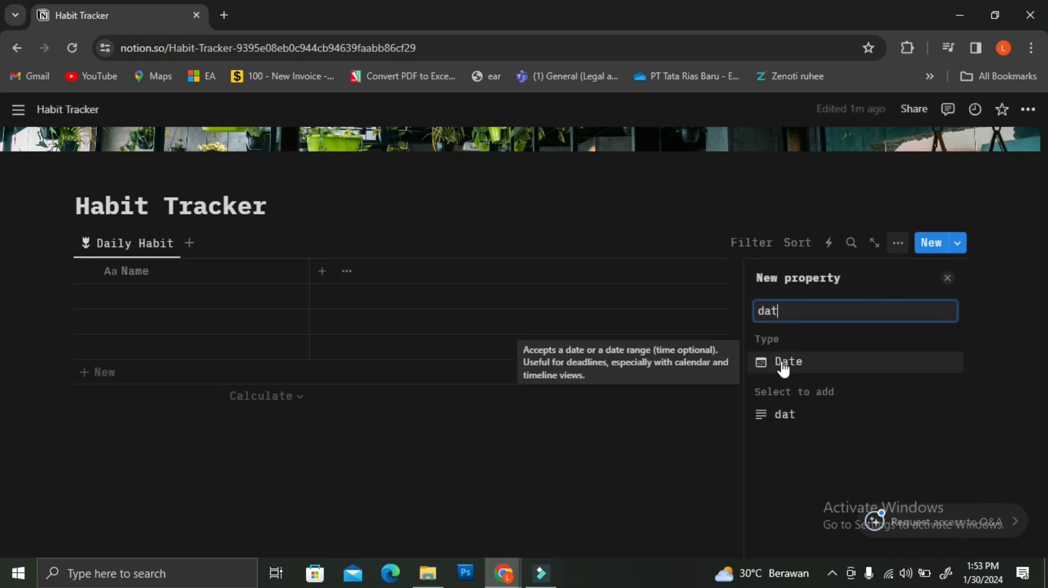
left_click(783, 365)
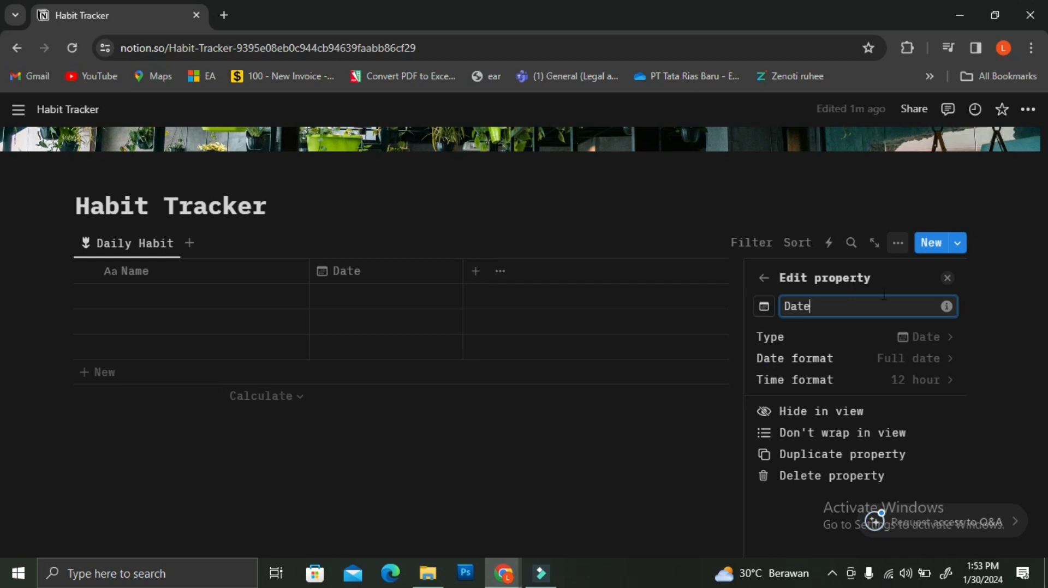
left_click(921, 361)
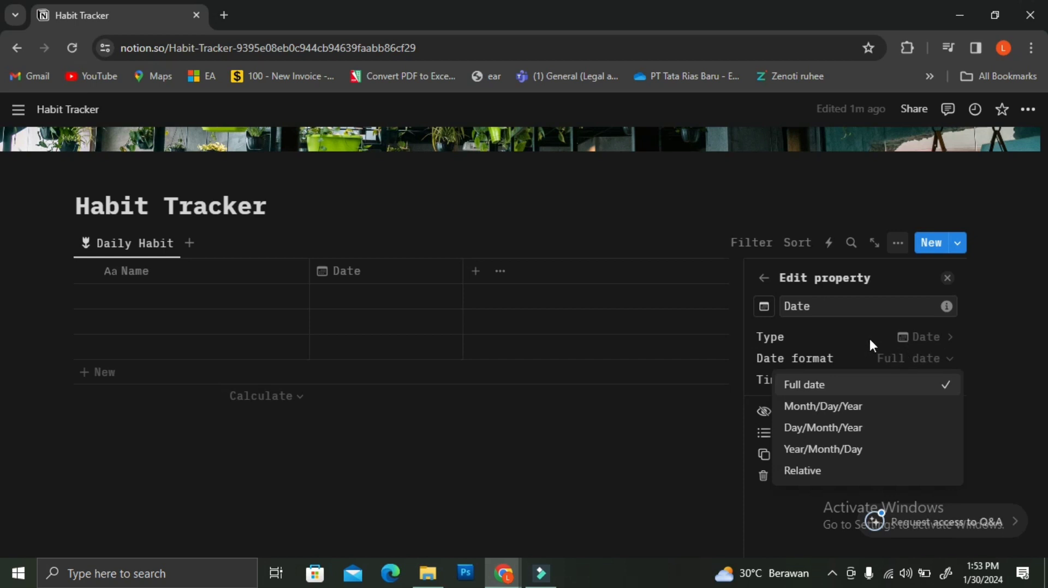
left_click(594, 491)
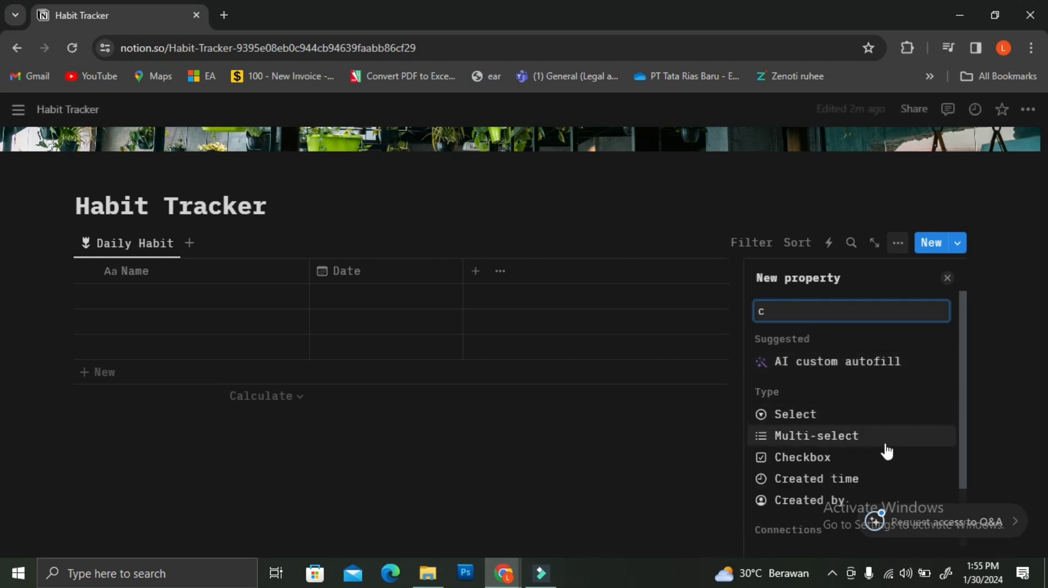
Step: Add a Checkbox property after the Date column and duplicate it to get two more checkbox columns
left_click(780, 459)
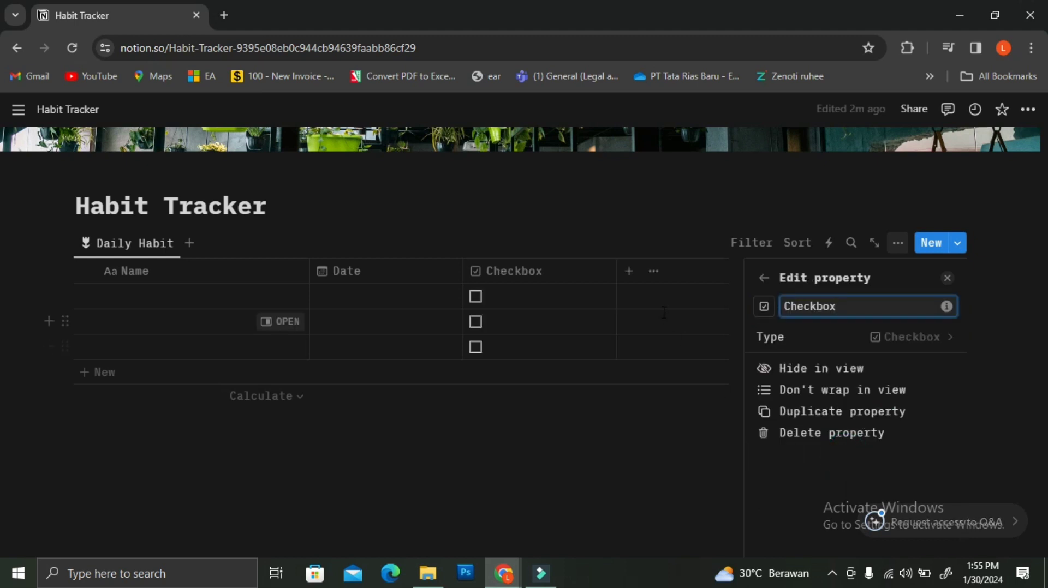
left_click(494, 278)
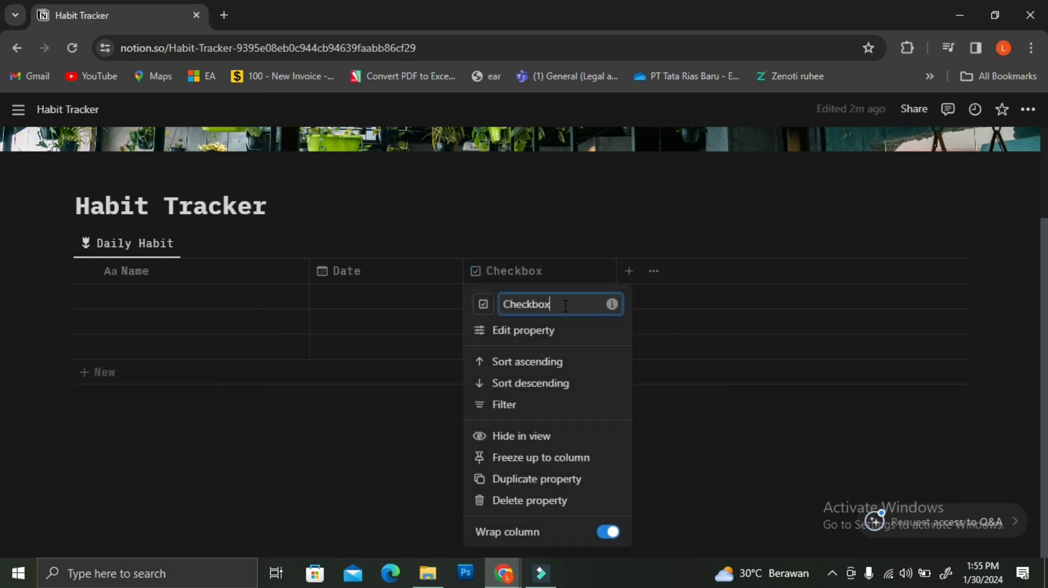
left_click(523, 481)
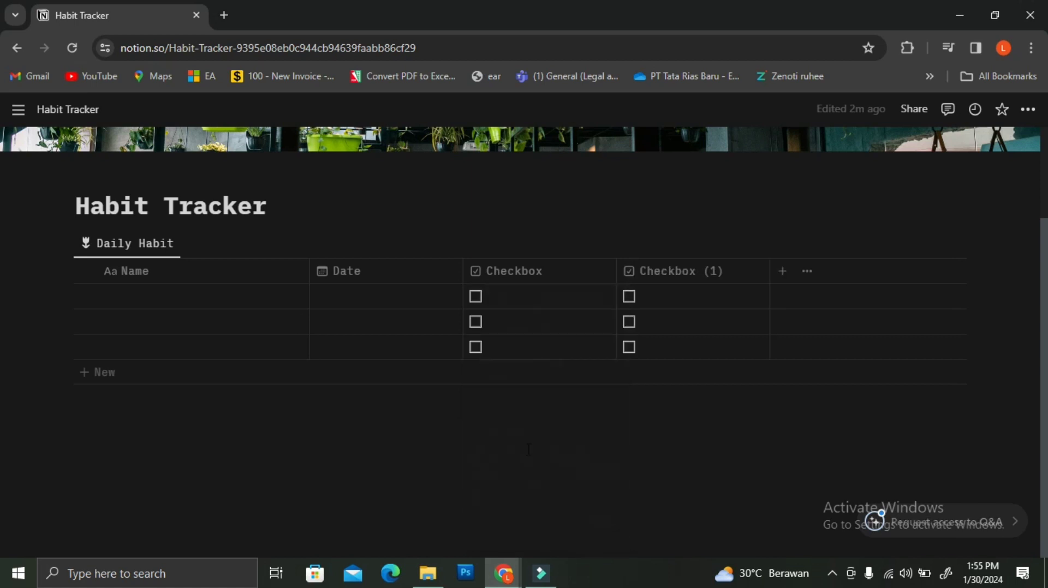
left_click(716, 276)
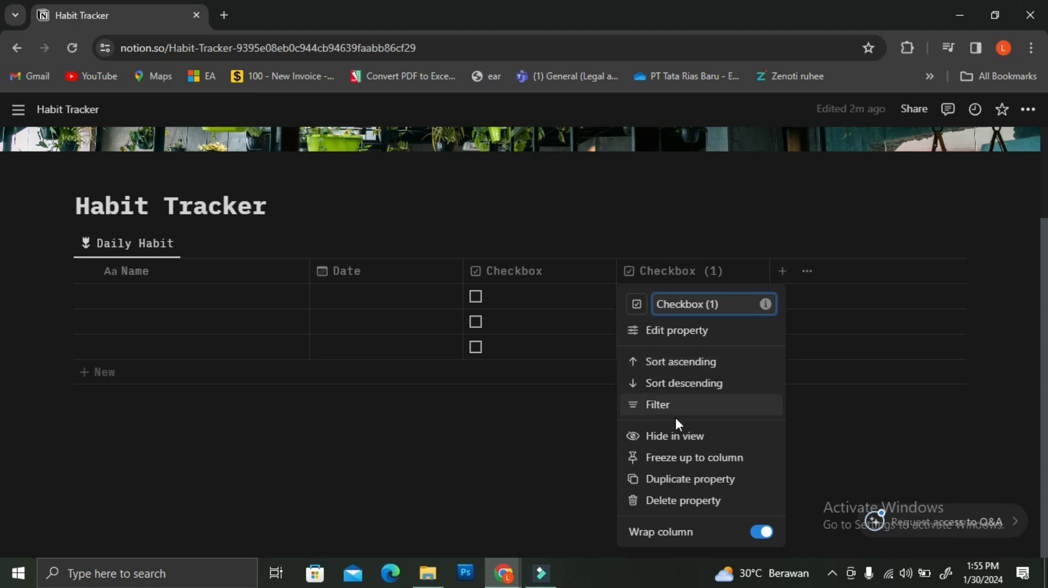
left_click(674, 479)
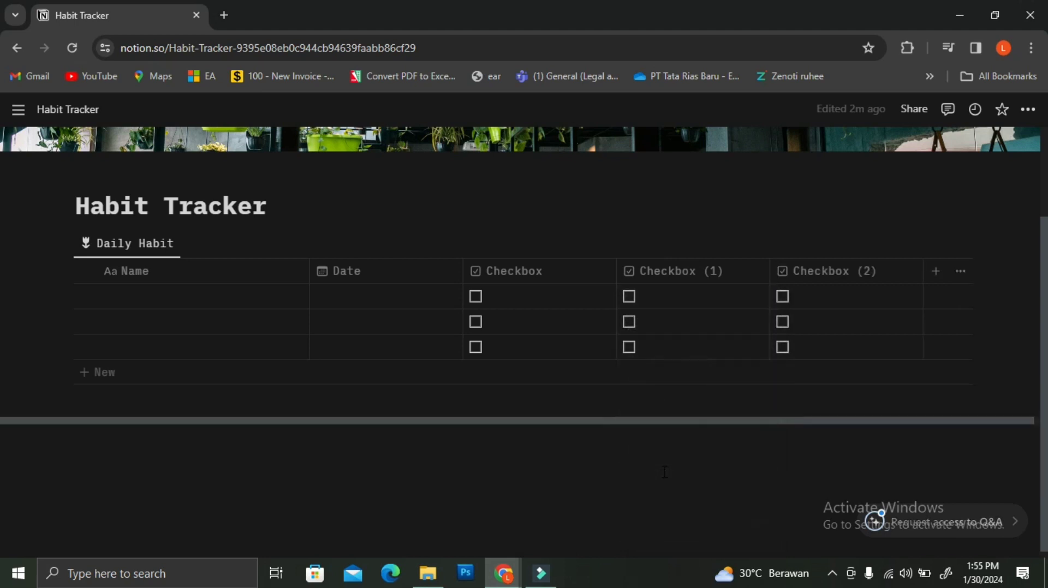
Step: Rename the first checkbox property as Meditation and give it the mountain icon
left_click(550, 272)
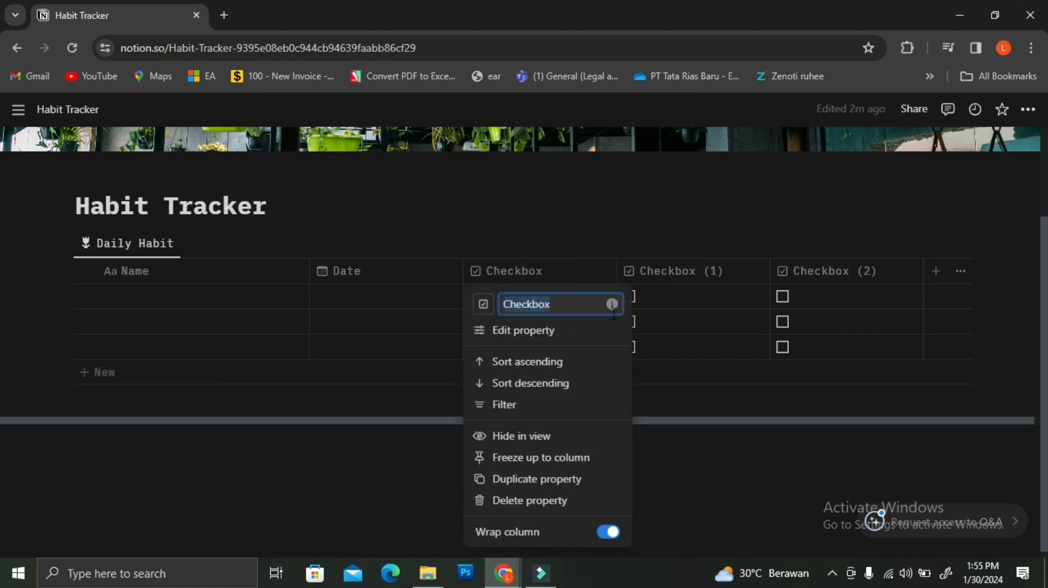
key("ctrl+a")
type("Meditation")
left_click(484, 305)
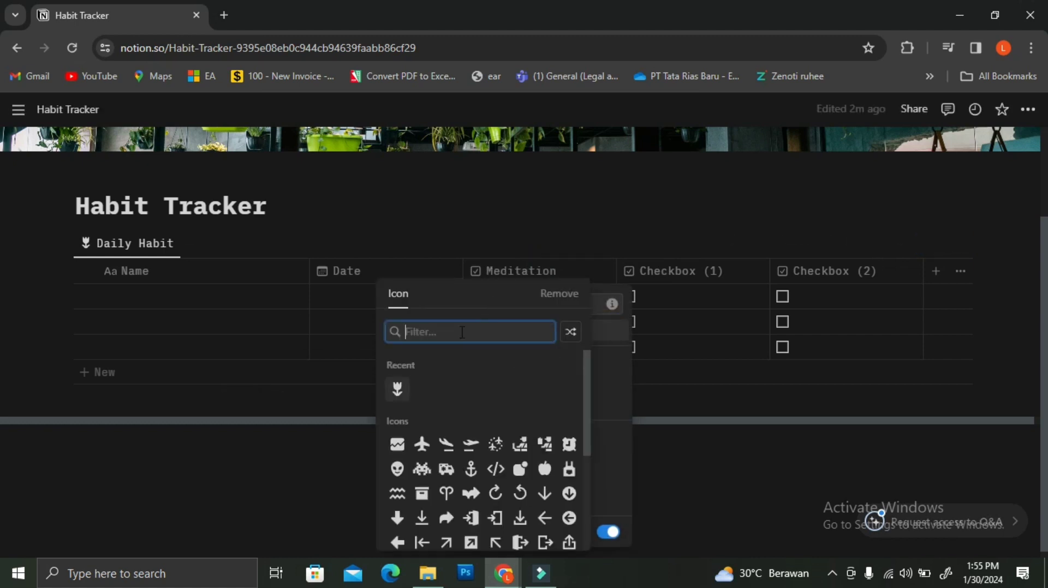
type("medi")
key("BackSpace")
key("BackSpace")
key("BackSpace")
key("BackSpace")
type("mountain")
left_click(398, 368)
Step: Rename the second checkbox property as Excercise and give it the dumbbell icon
left_click(667, 268)
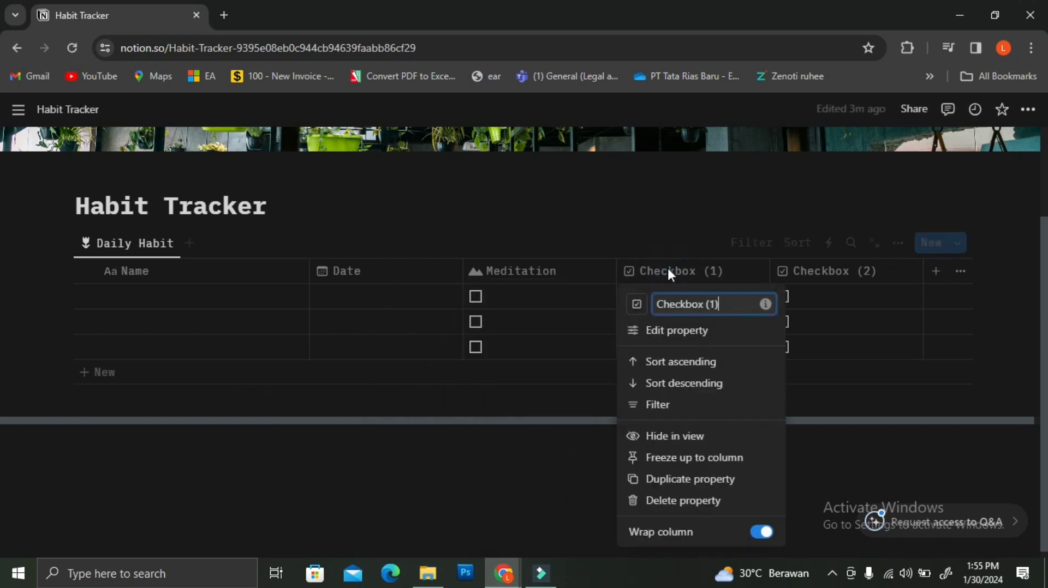
left_click_drag(719, 304, 652, 302)
type("Excercise")
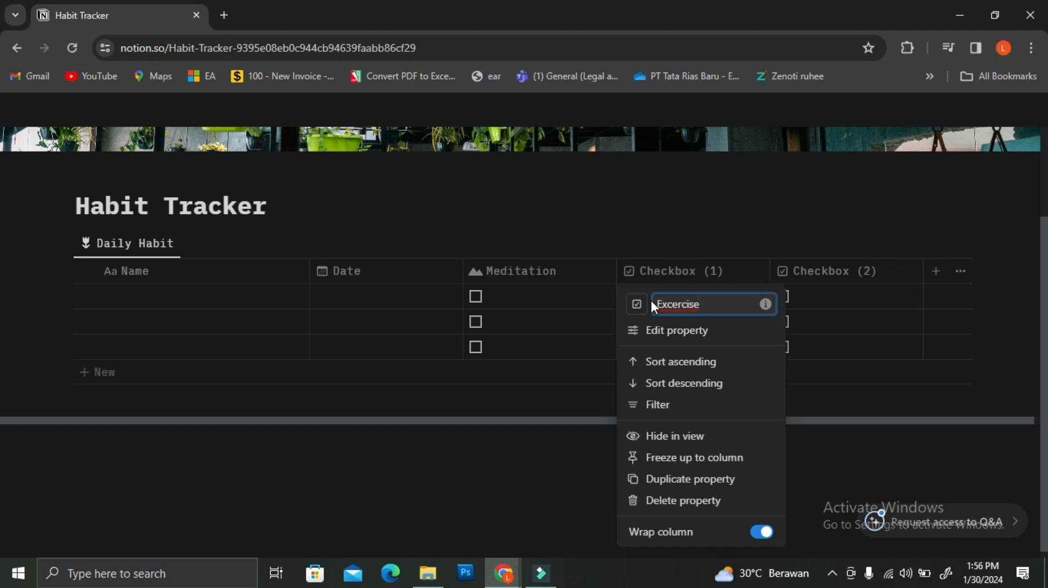
left_click(636, 304)
type("dumb")
left_click(548, 371)
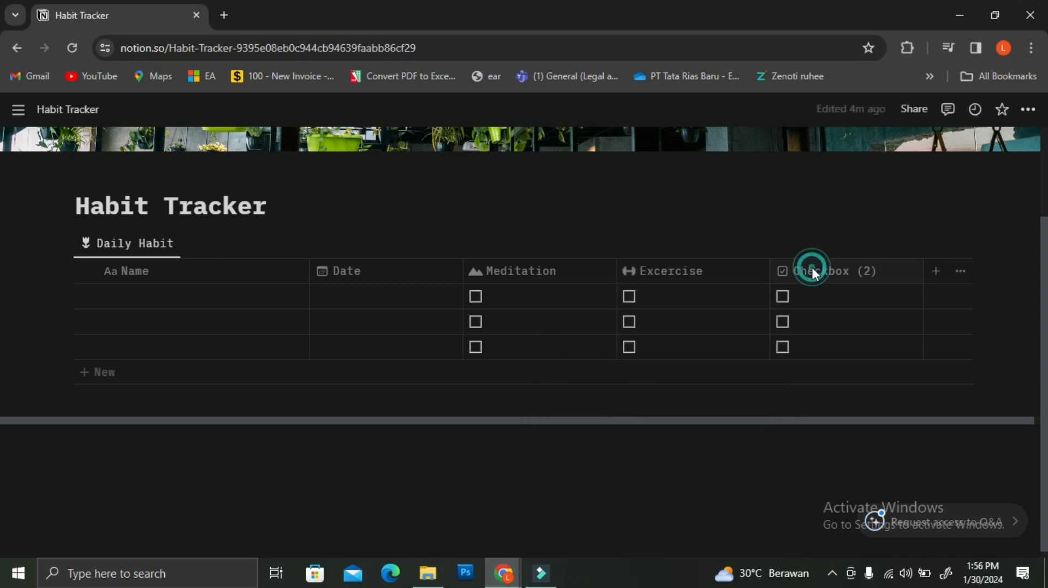
Step: Rename the third checkbox property as Email Checking and give it an icon found by filtering for "mail"
left_click(811, 270)
key("ctrl+a")
type("W")
key("BackSpace")
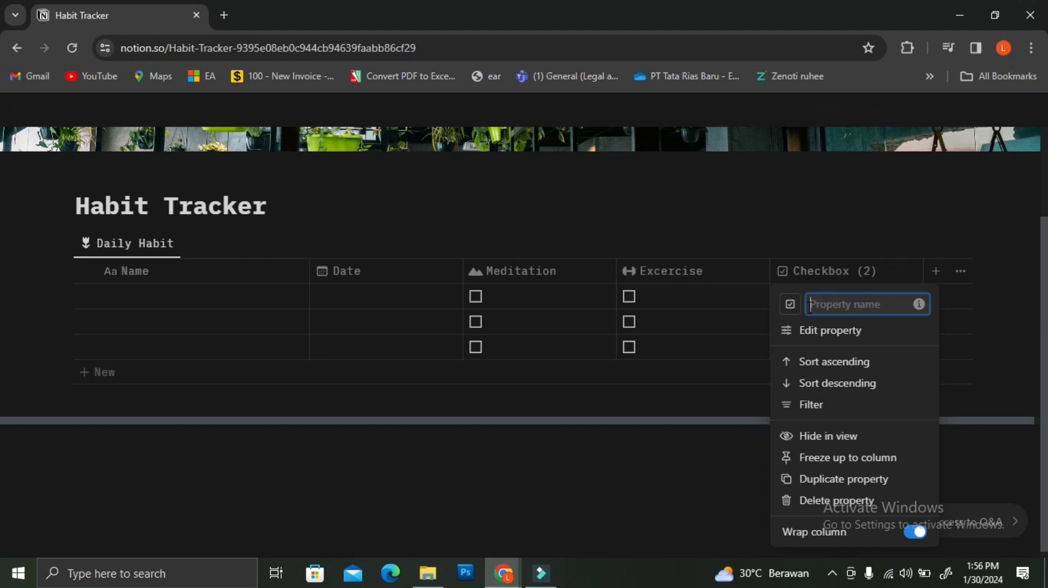
type("Email Checking")
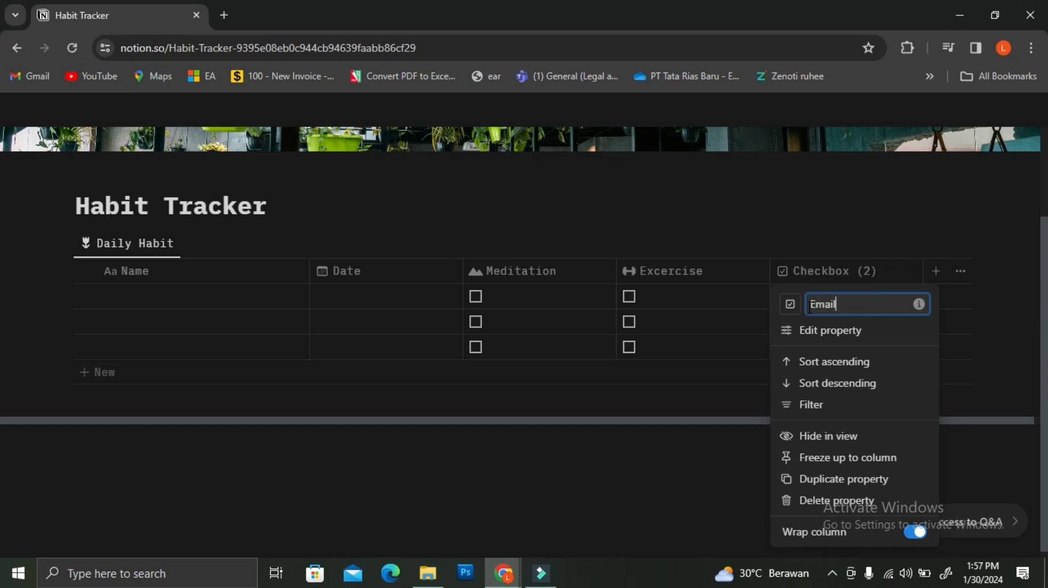
left_click(792, 303)
type("mail")
left_click(827, 367)
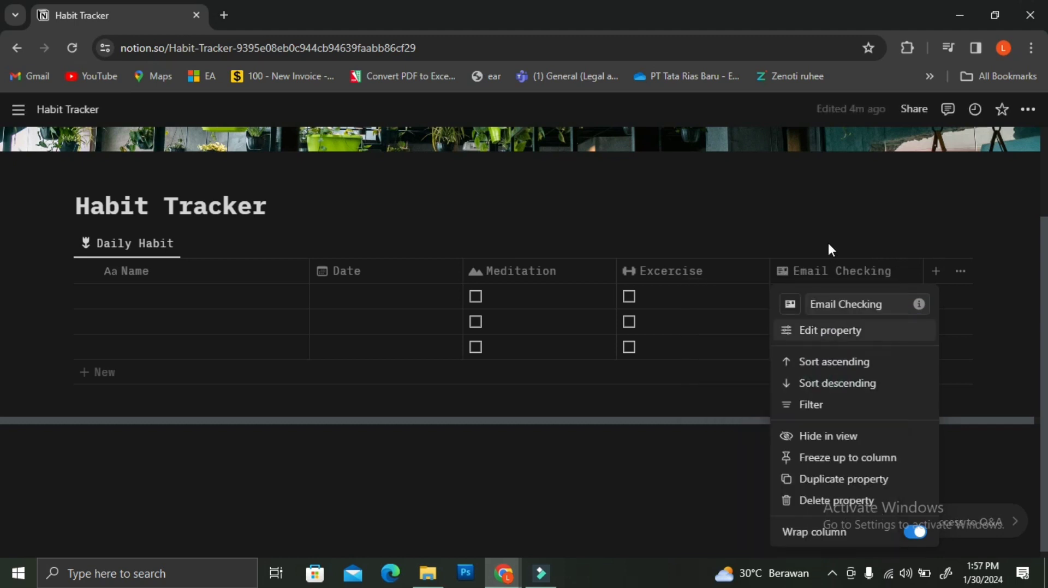
left_click(828, 240)
Step: Narrow the Date, Name, Meditation and Excercise columns to fit their headings more closely
left_click_drag(463, 266, 411, 267)
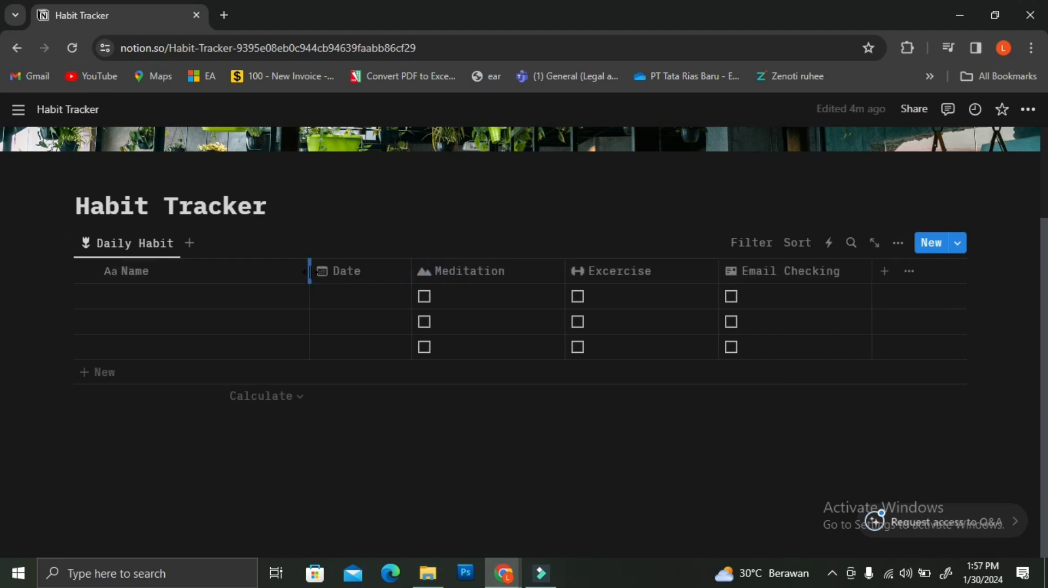
left_click_drag(309, 276, 217, 277)
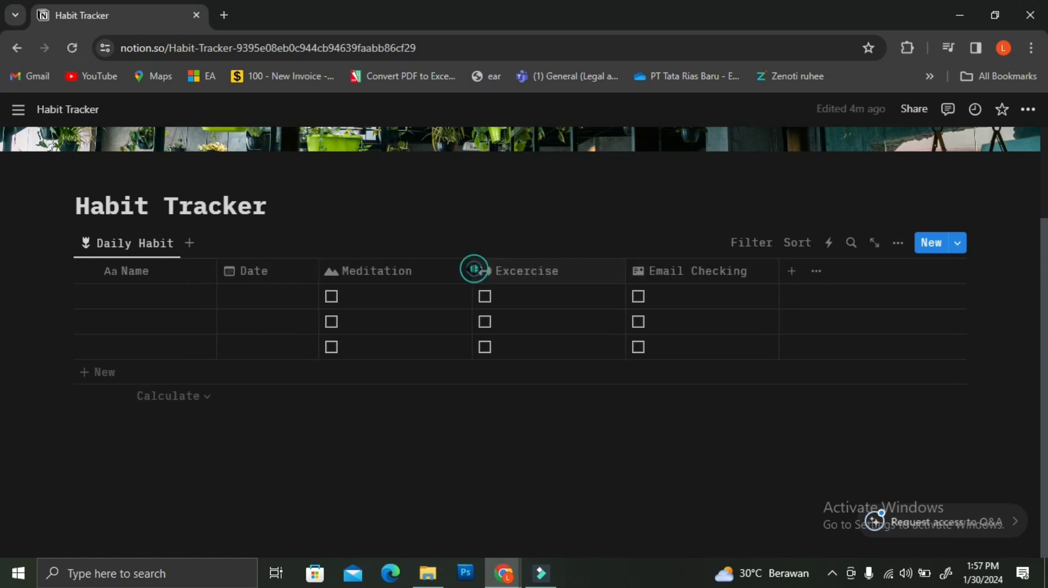
left_click_drag(468, 272, 440, 272)
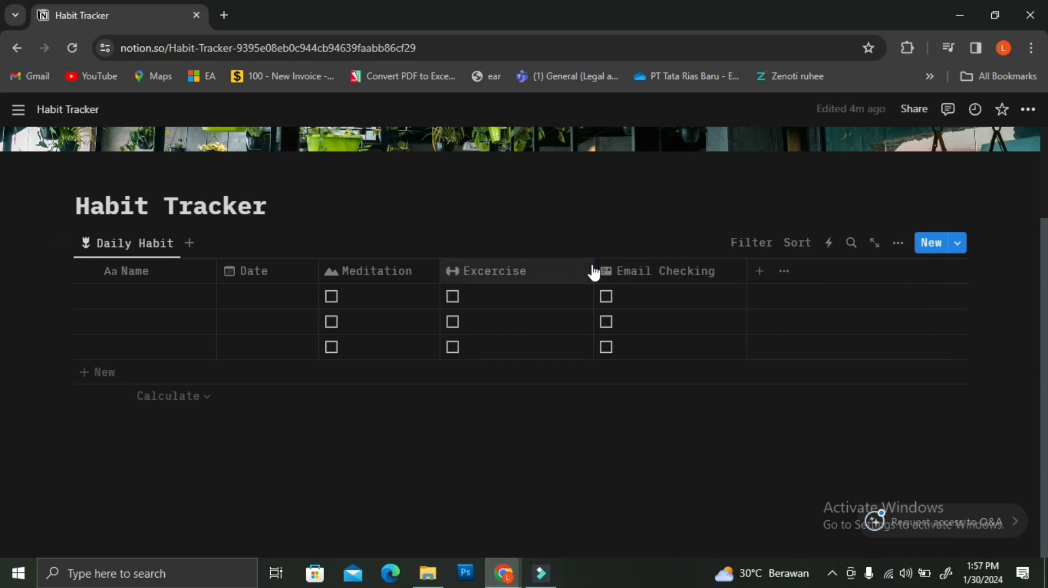
left_click_drag(594, 272, 553, 271)
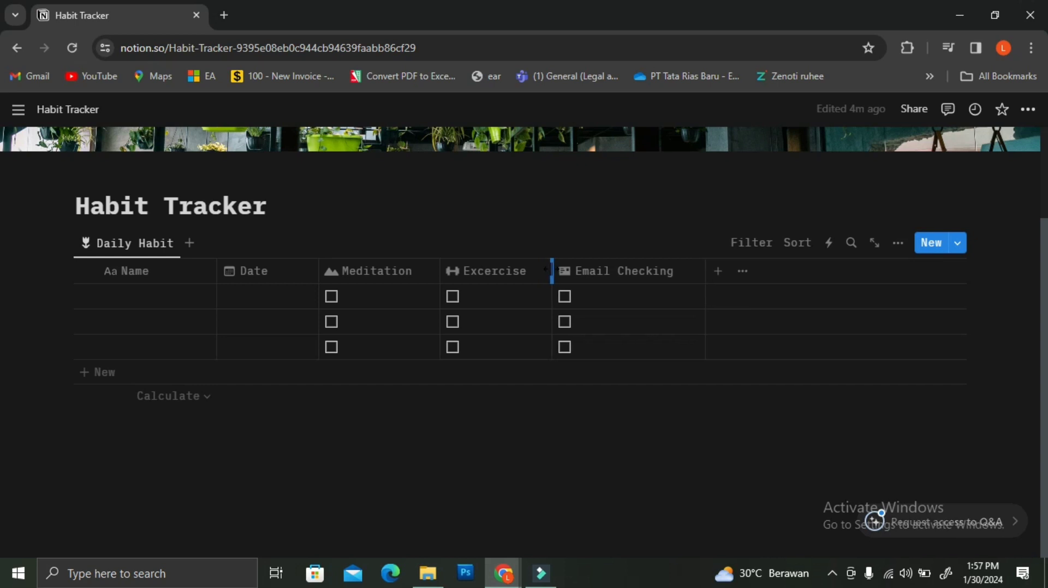
Step: Add a Formula property after the Email Checking column
left_click(715, 276)
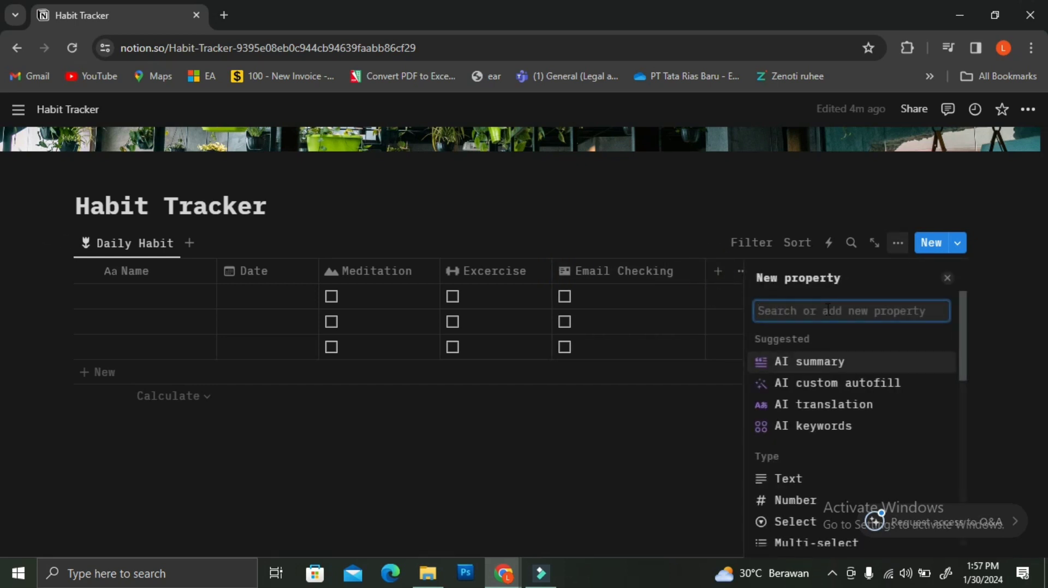
type("l")
key("BackSpace")
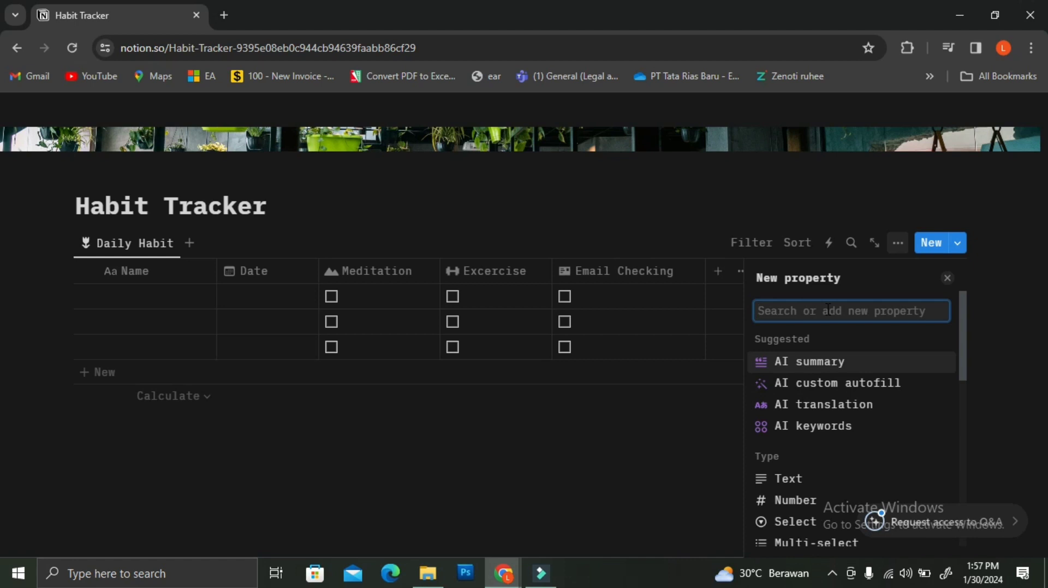
type("for")
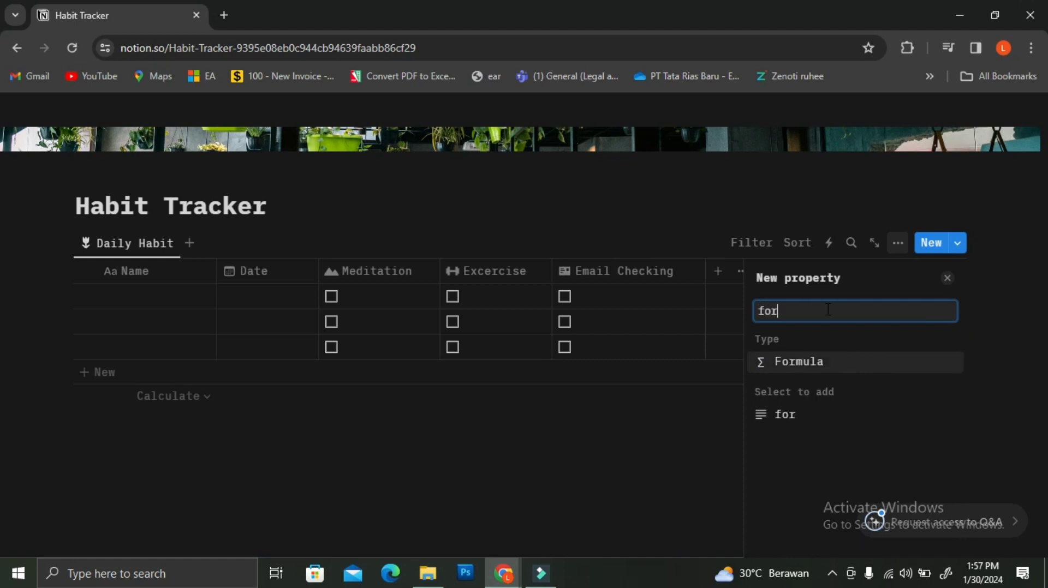
left_click(811, 363)
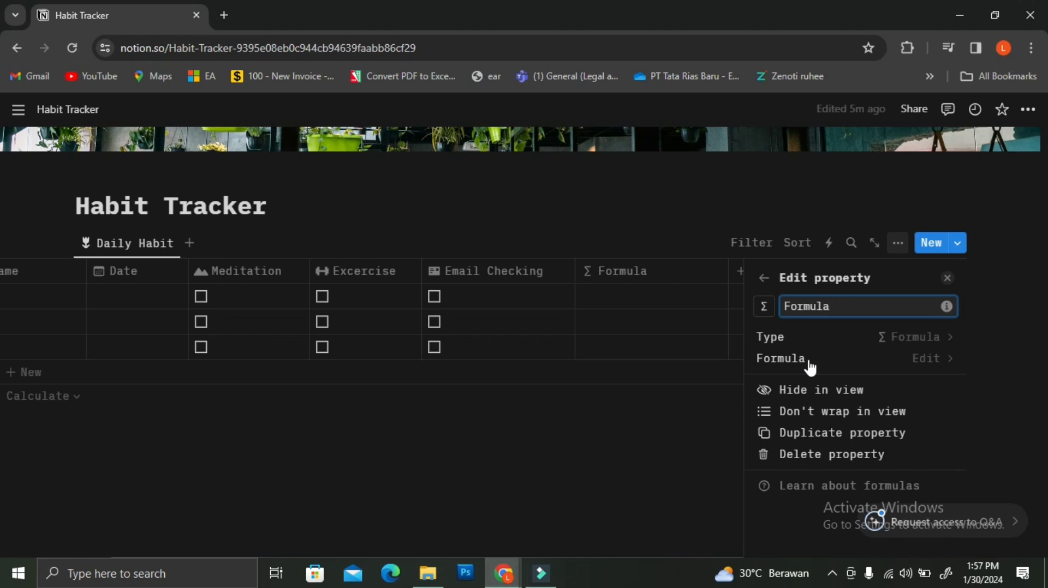
Step: Filter the icons for "stat" and set the area chart as the Formula property's icon
left_click(764, 307)
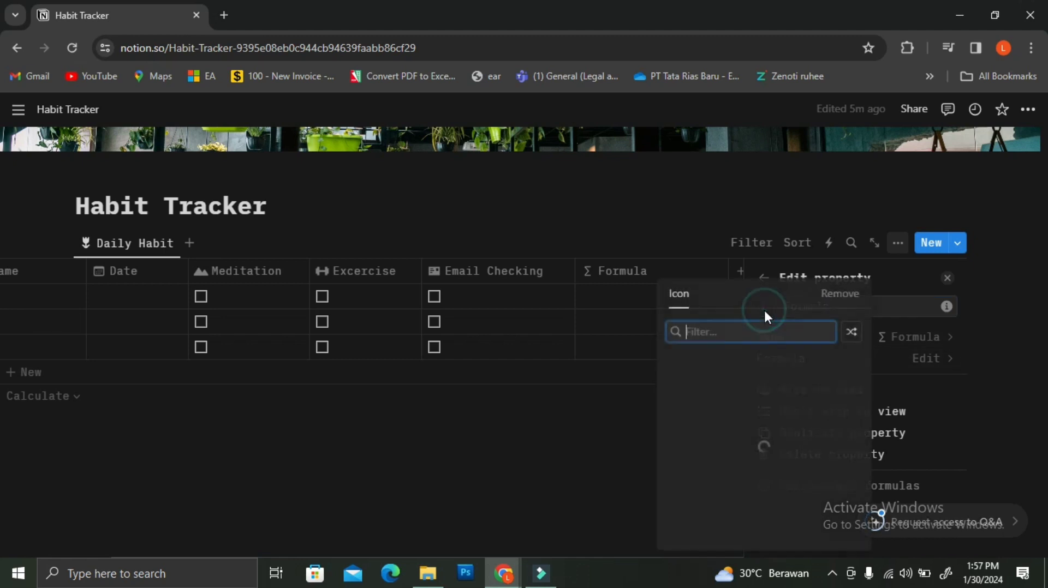
type("stat")
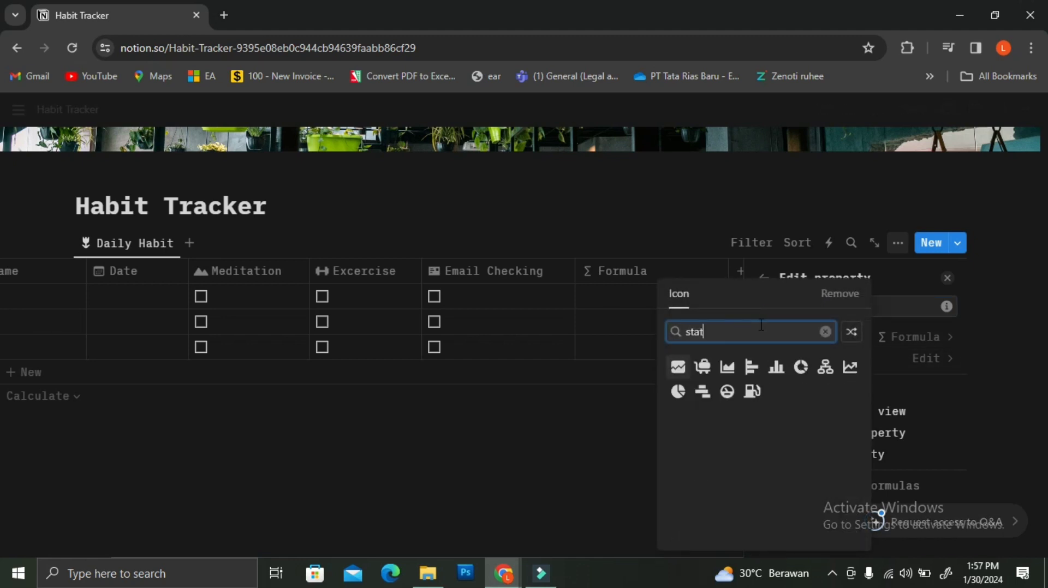
left_click(729, 369)
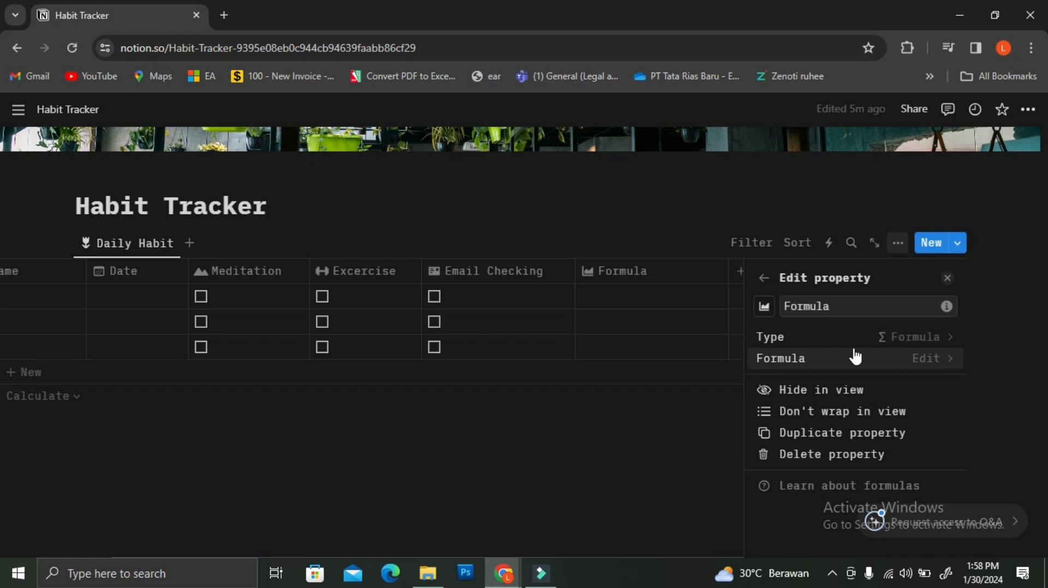
Step: Begin the Formula property's expression with toNumber applied to the Meditation checkbox
left_click(886, 358)
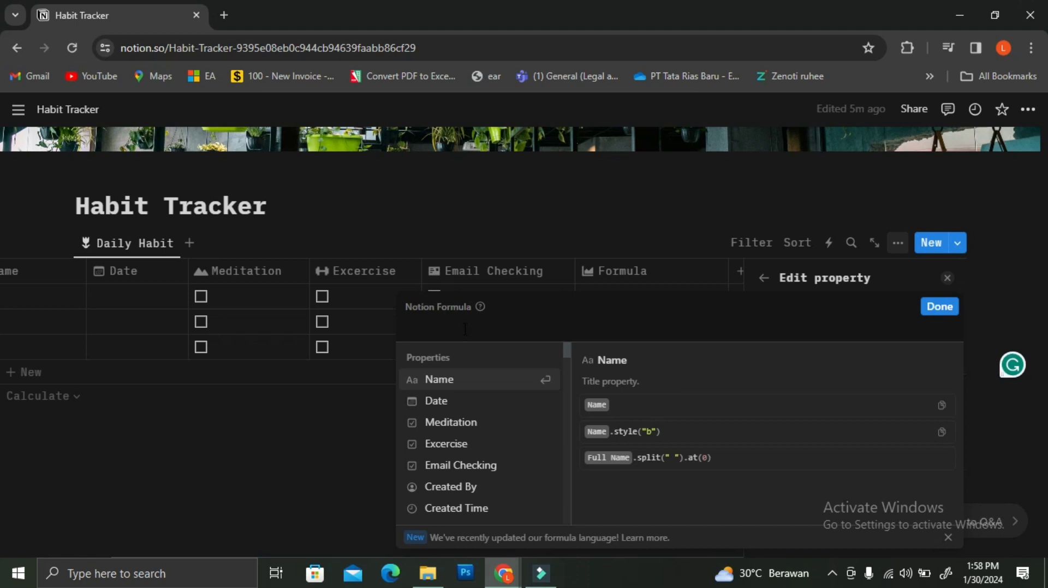
type("to")
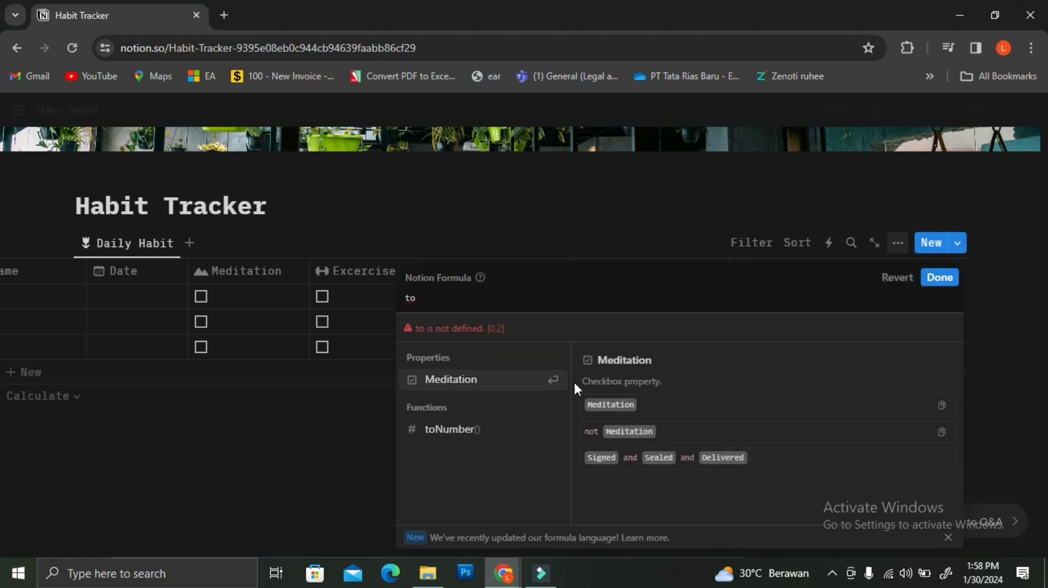
left_click(459, 428)
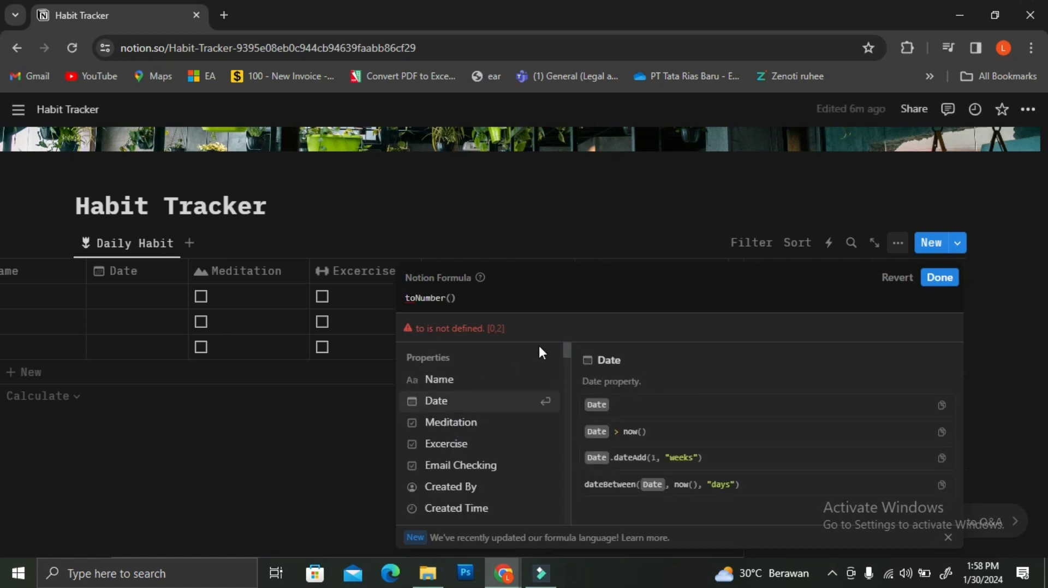
left_click(502, 424)
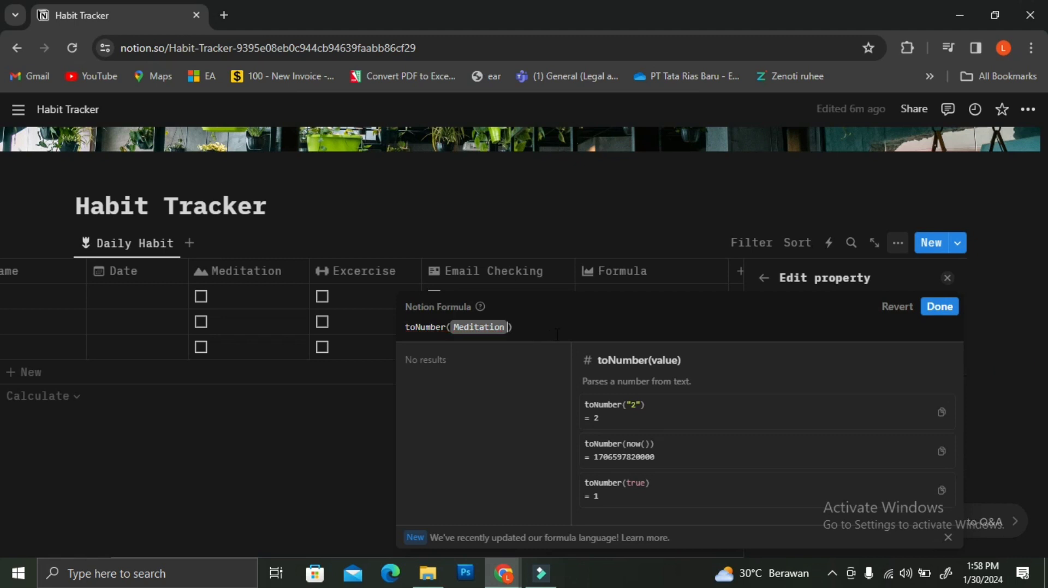
Step: Extend the formula with a plus sign and toNumber applied to the Excercise property
left_click(557, 334)
type("+")
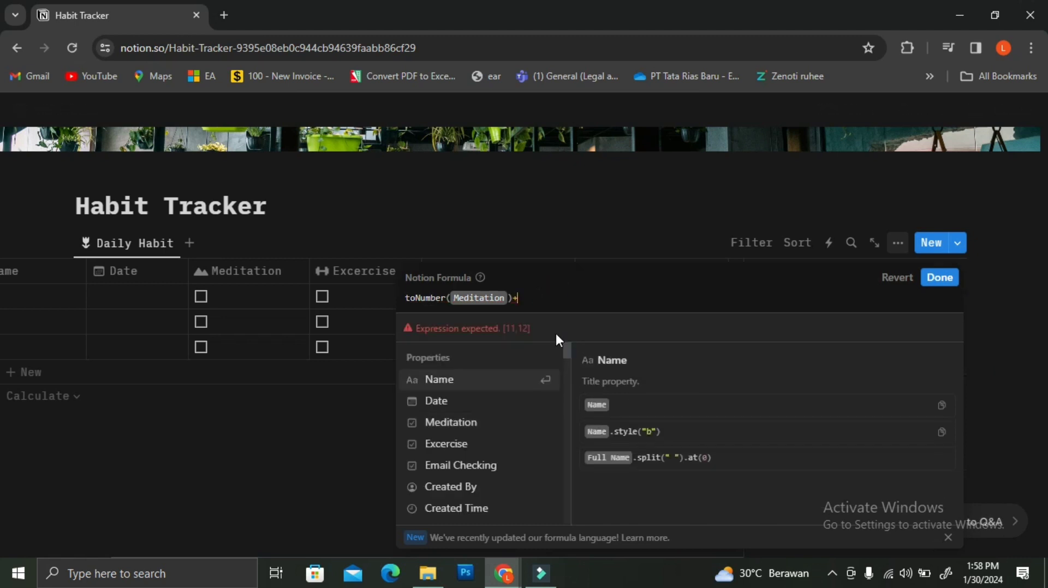
type("tonu")
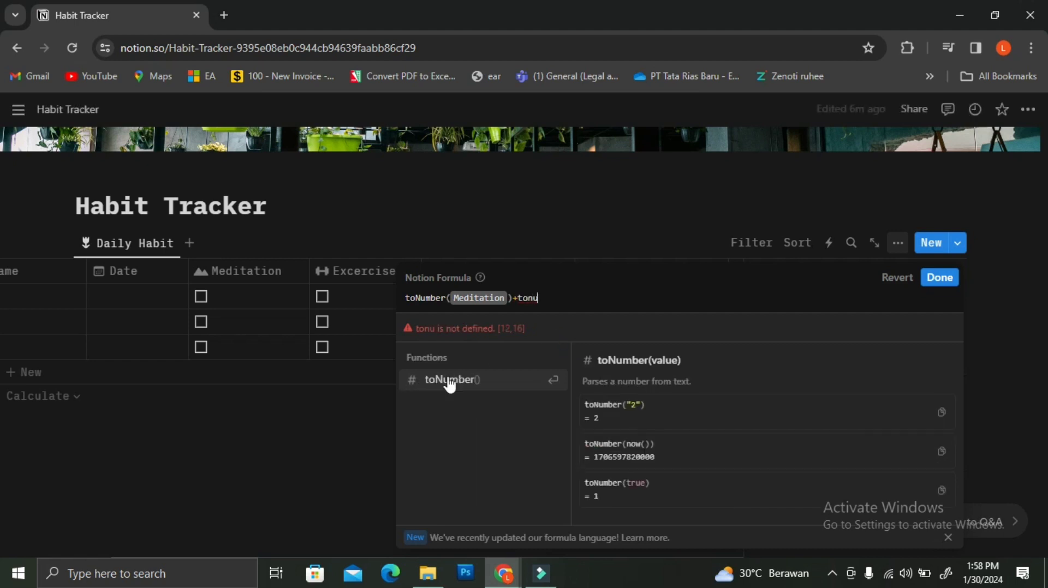
left_click(447, 381)
left_click(444, 442)
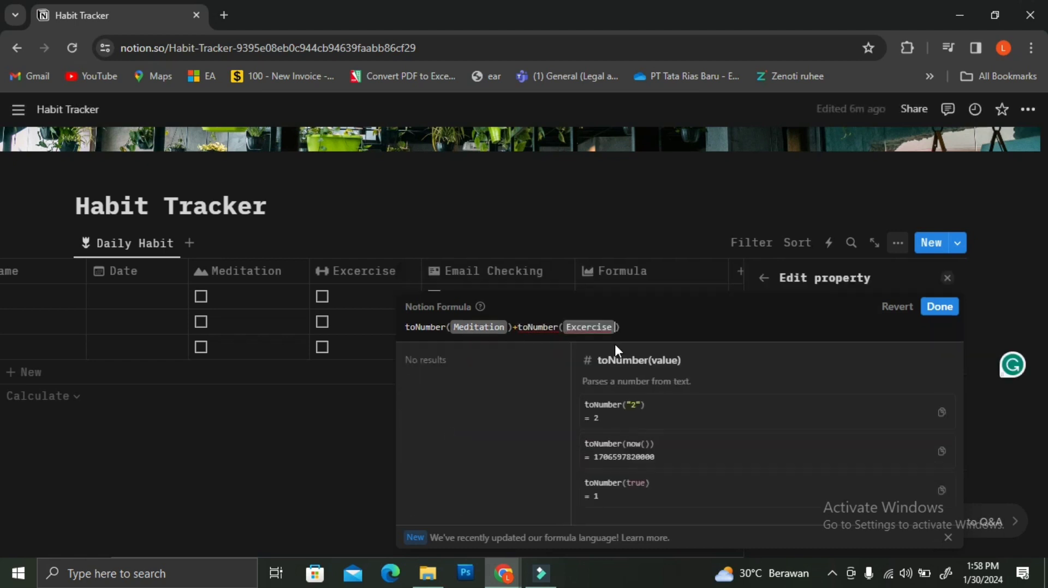
Step: Add toNumber of the Email Checking property to the sum and save the formula
type("+tonu")
left_click(468, 376)
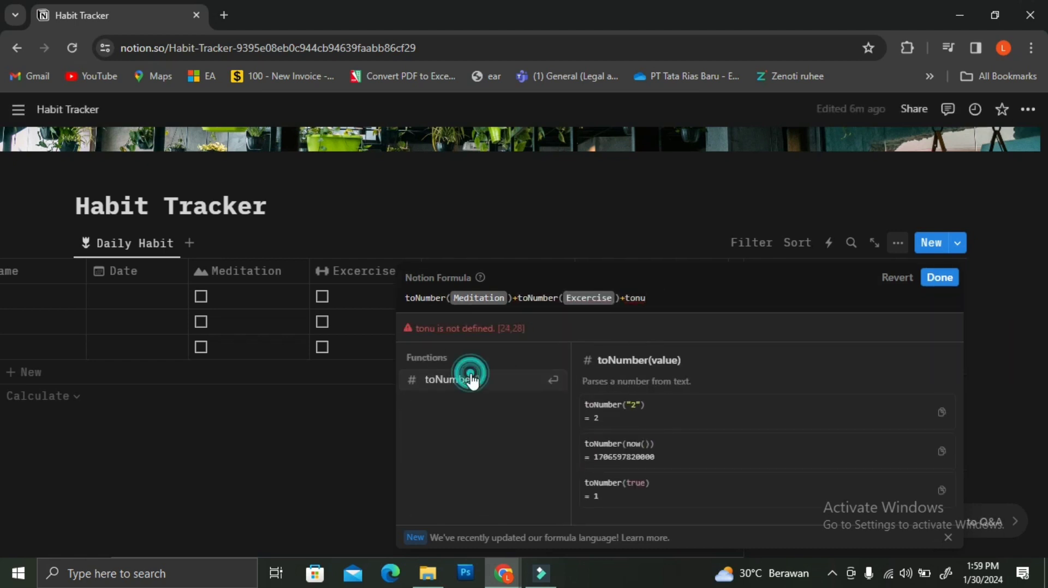
left_click(449, 466)
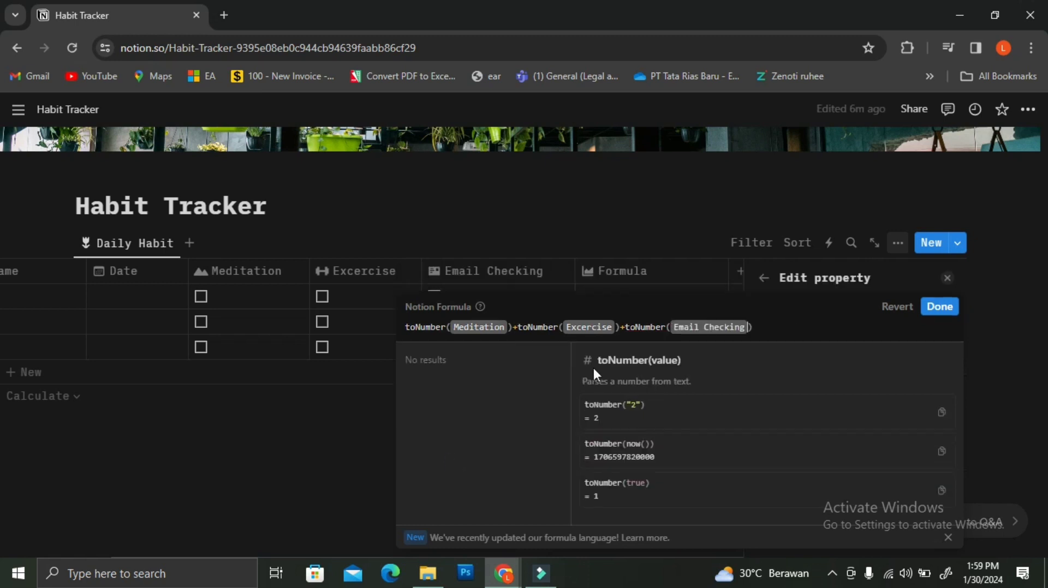
left_click(934, 308)
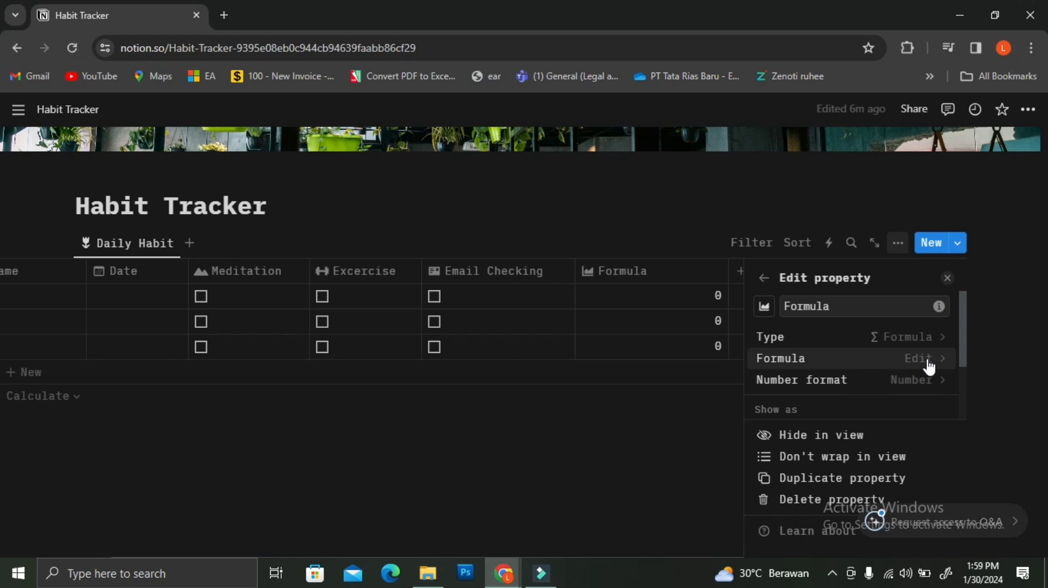
Step: Show the Formula property as a bar and set its Divide by value to 3
scroll(928, 366, "down", 2)
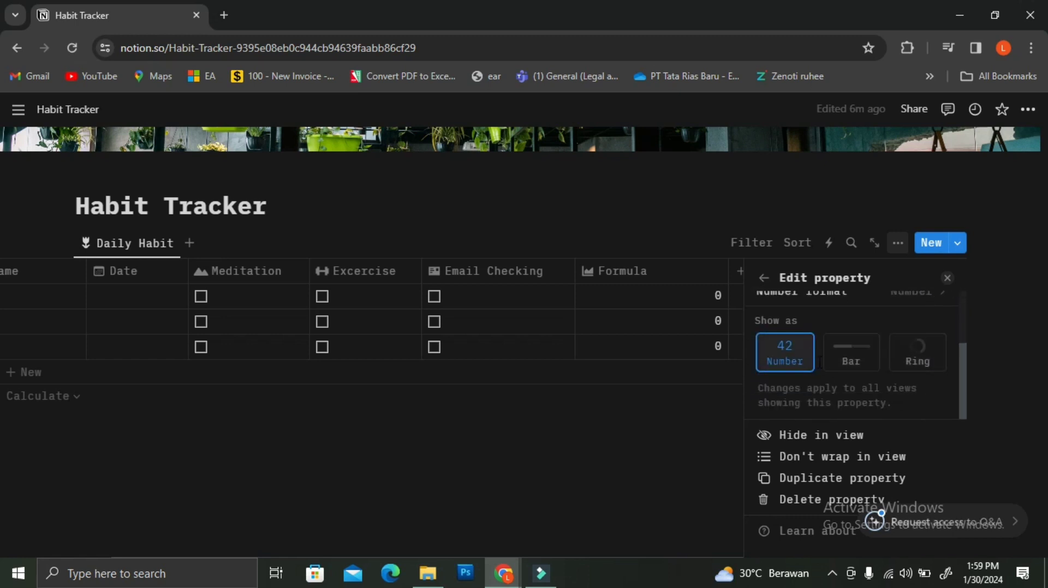
left_click(840, 363)
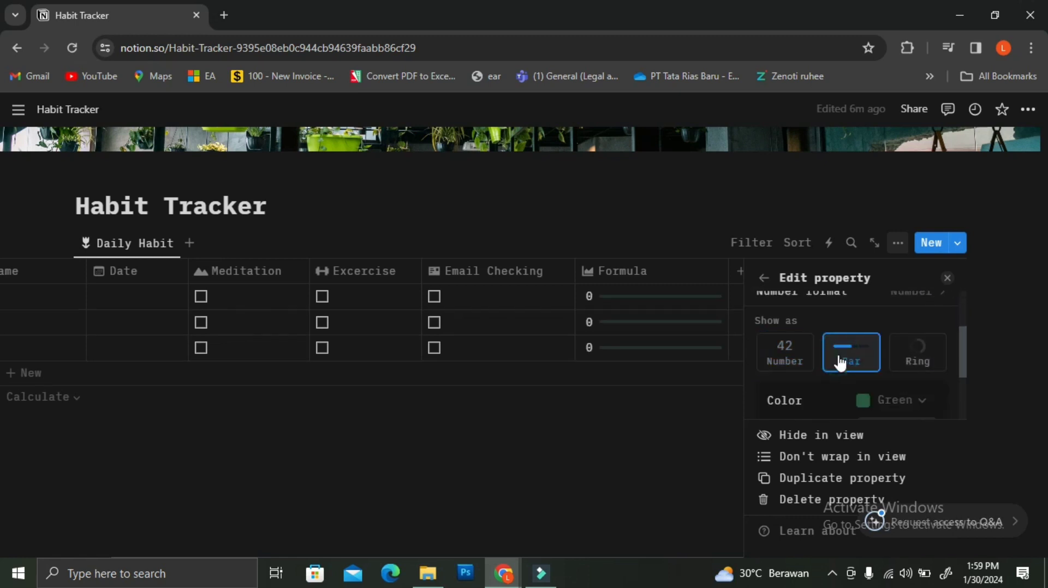
scroll(841, 363, "down", 3)
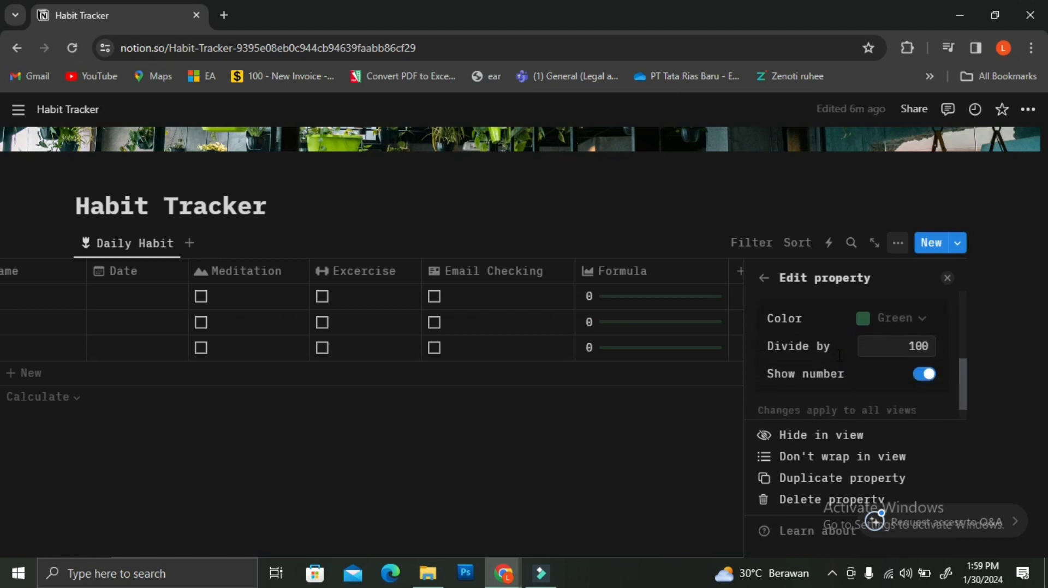
left_click_drag(901, 345, 928, 346)
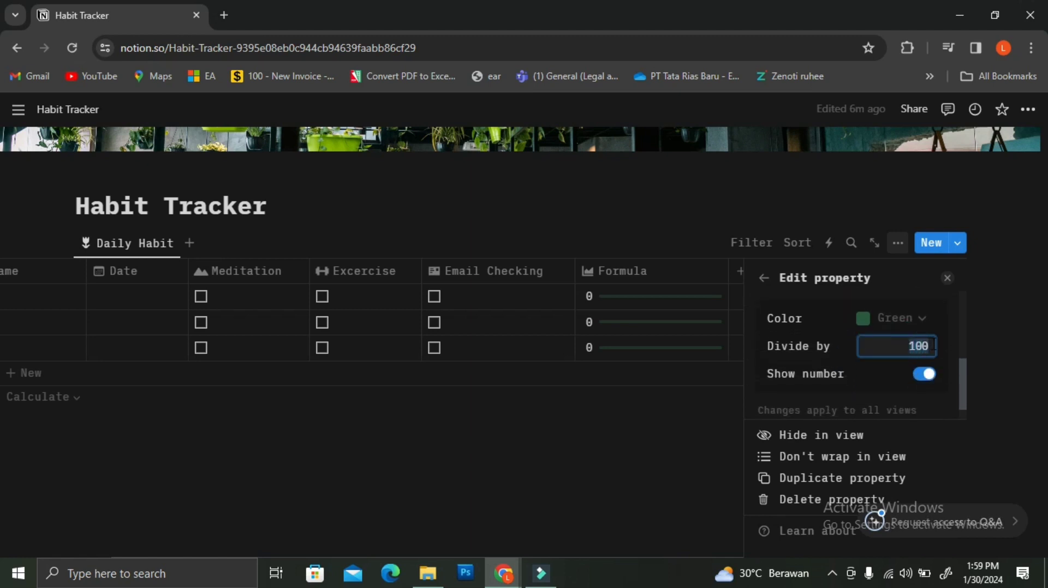
type("3")
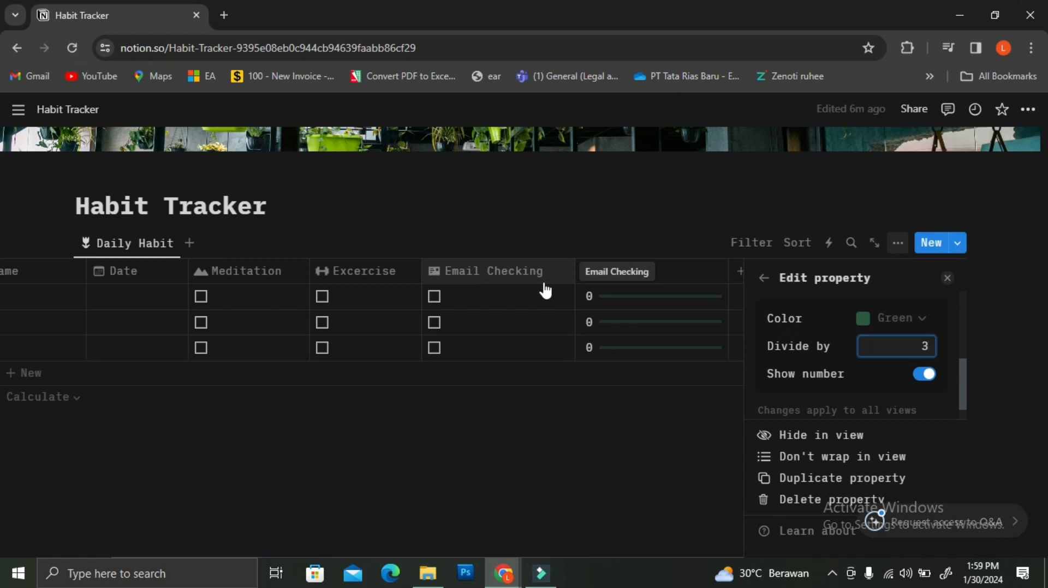
Step: Turn off the number display on the formula bar and set the bar color to Pink
left_click(923, 375)
scroll(922, 380, "up", 1)
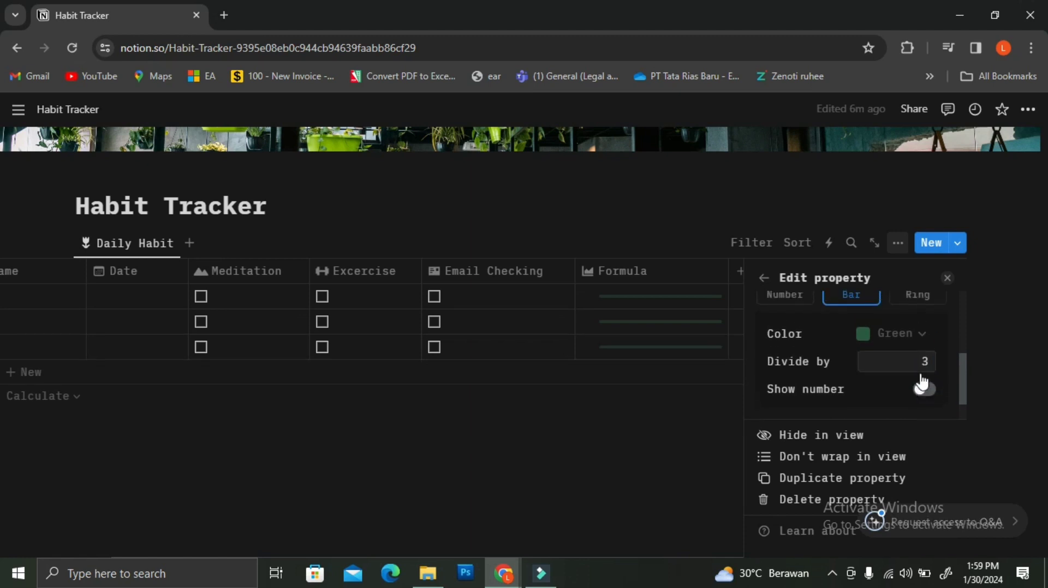
left_click(901, 345)
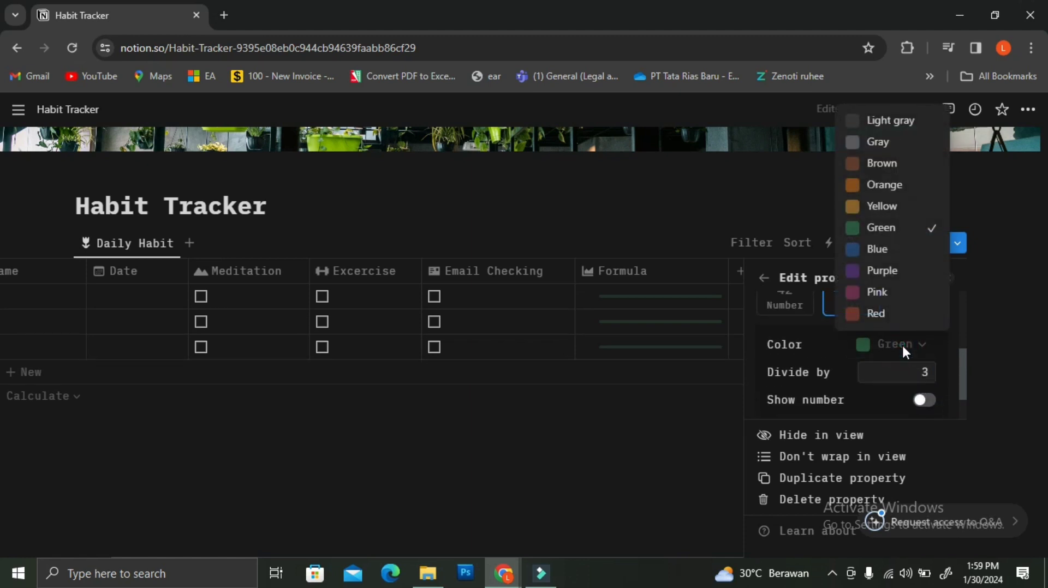
left_click(879, 292)
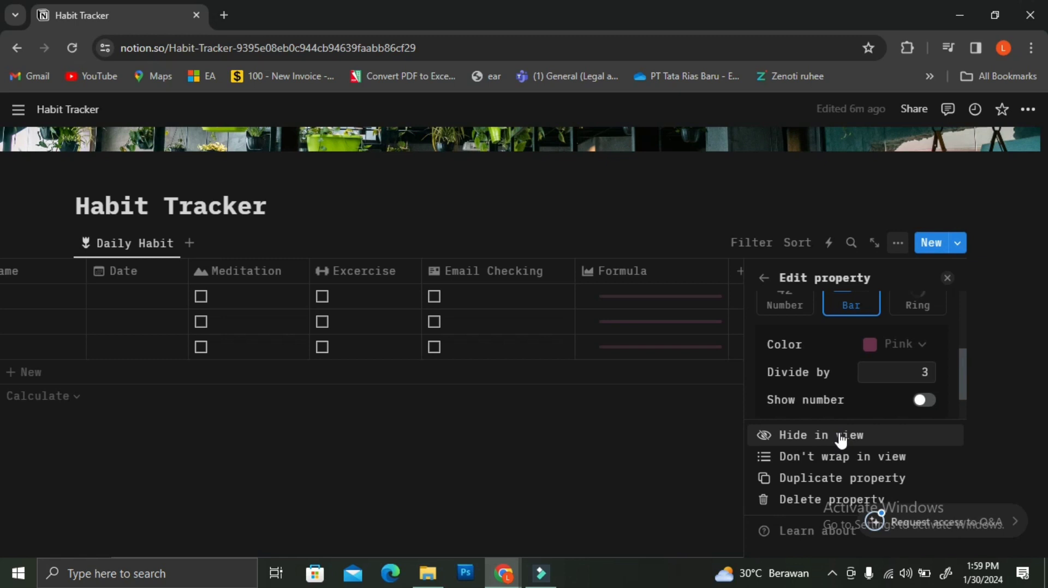
scroll(873, 377, "up", 2)
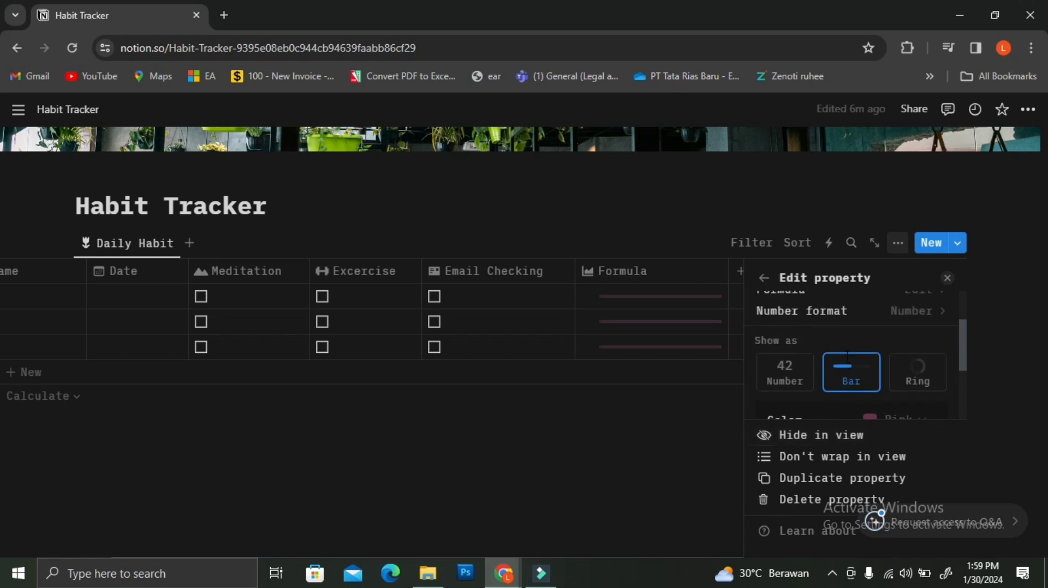
left_click(900, 370)
left_click(862, 388)
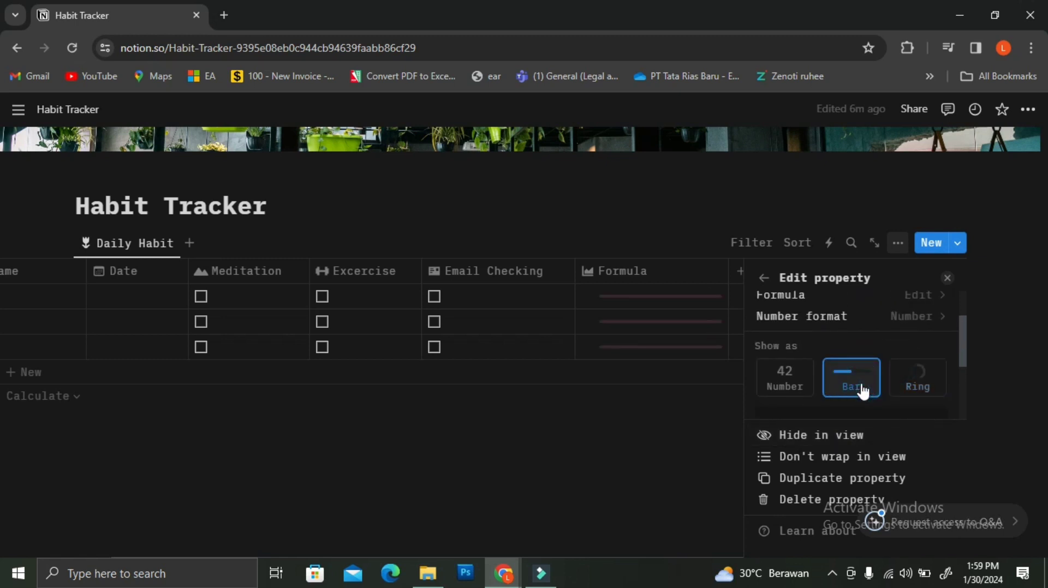
Step: Rename the Formula property as Progress and close the property settings
scroll(863, 390, "up", 1)
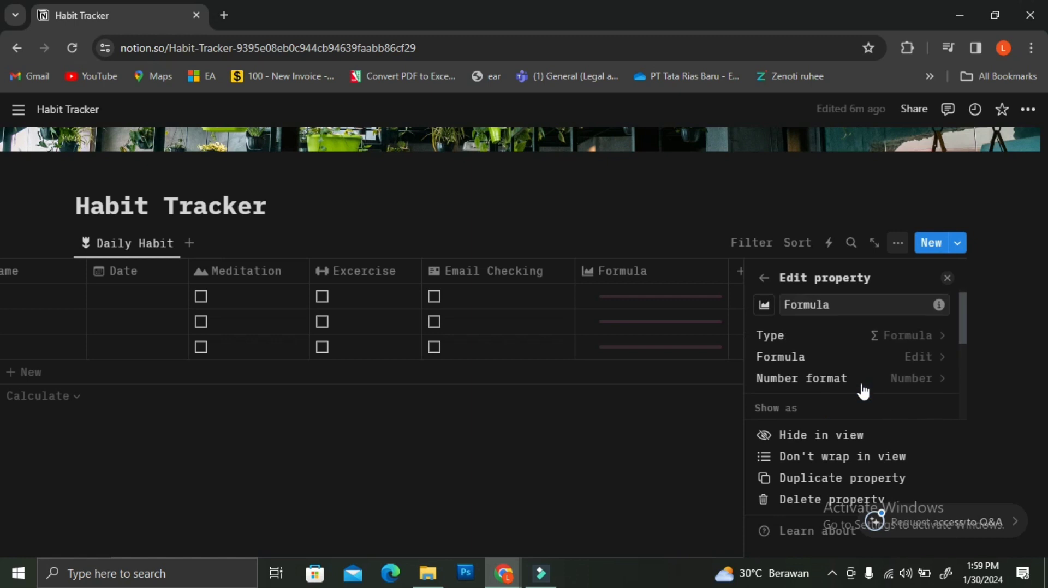
left_click(848, 308)
double_click(849, 307)
type("Pro")
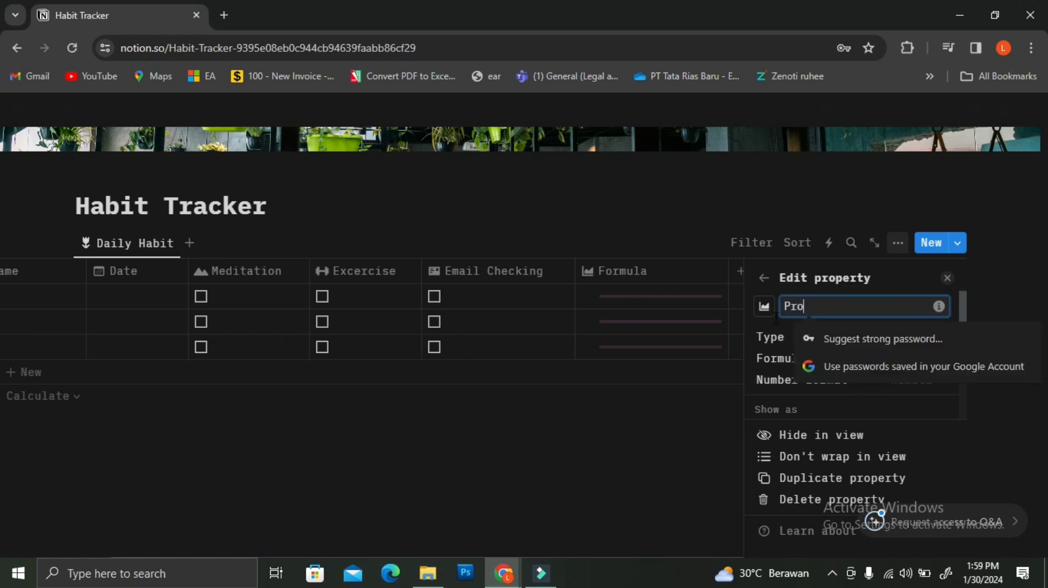
type("gress")
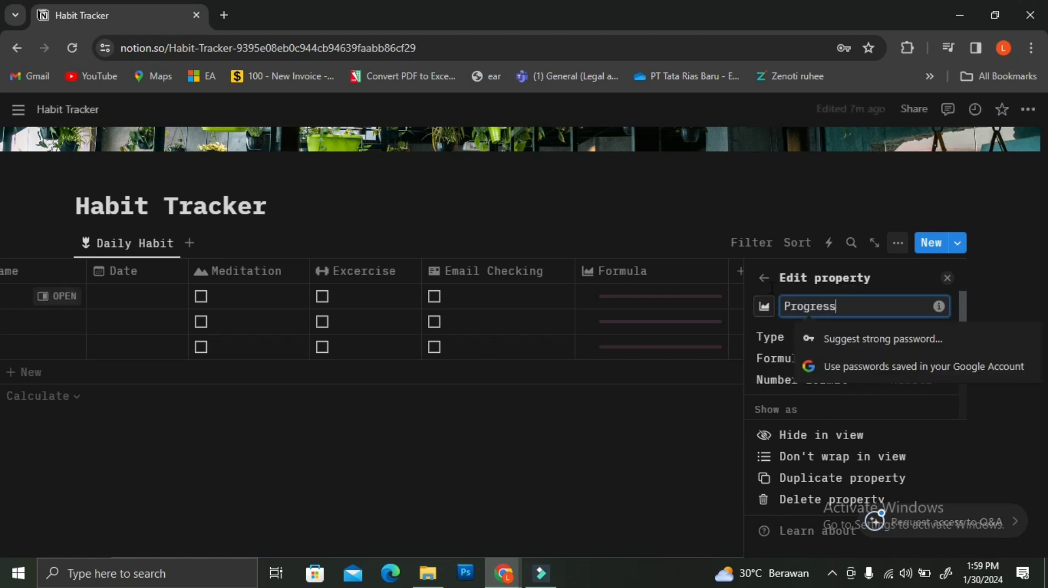
left_click(764, 277)
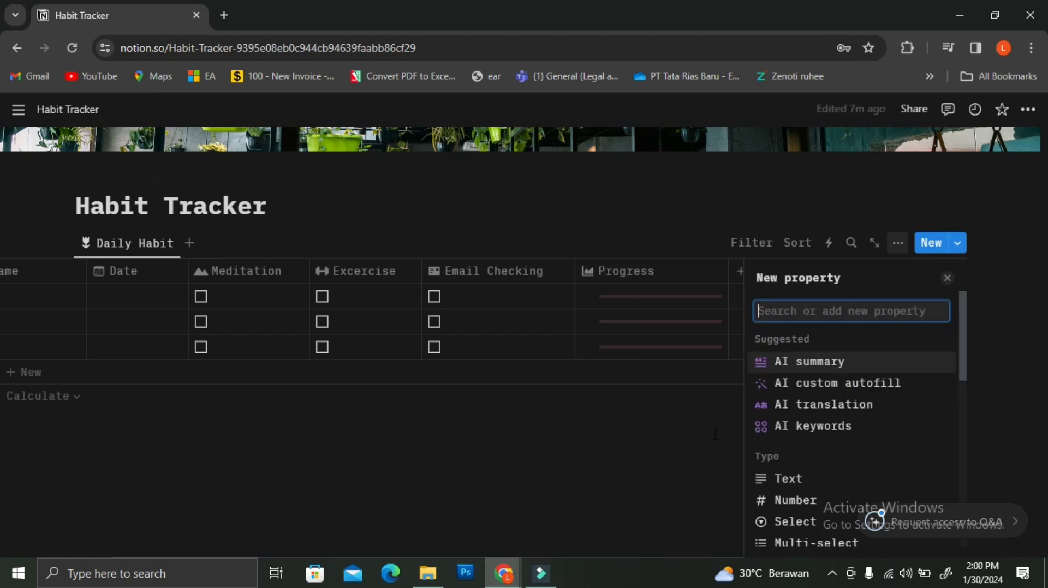
left_click(721, 429)
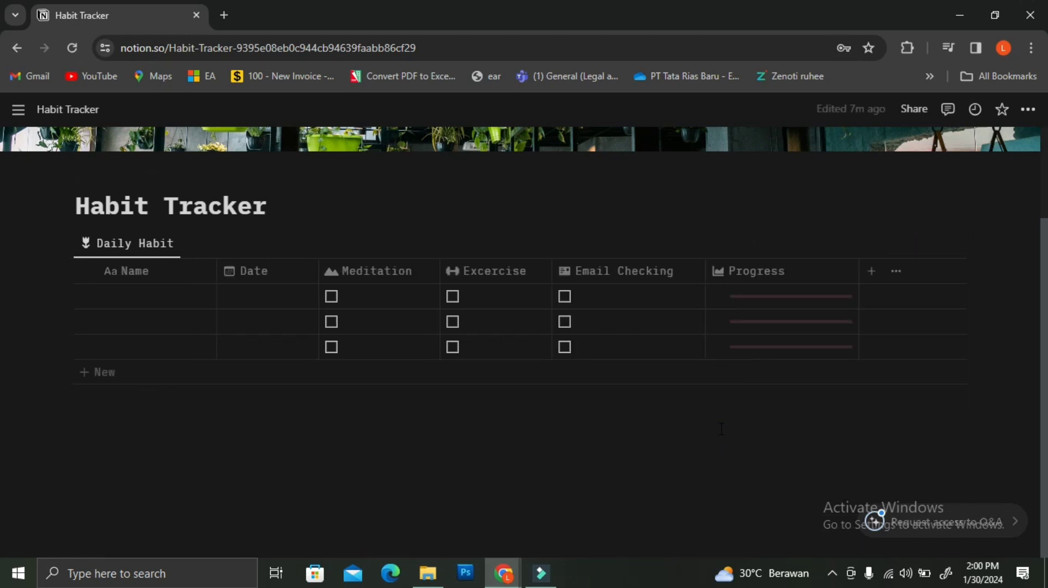
Step: Test the Progress bar by ticking and clearing the Meditation, Excercise and Email Checking boxes in the first row
left_click(333, 298)
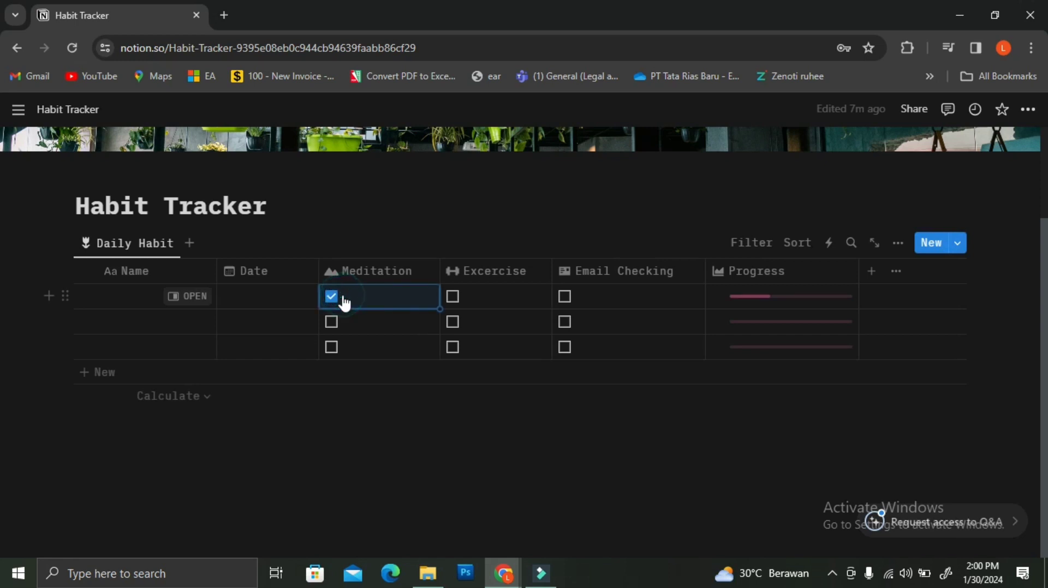
left_click(454, 299)
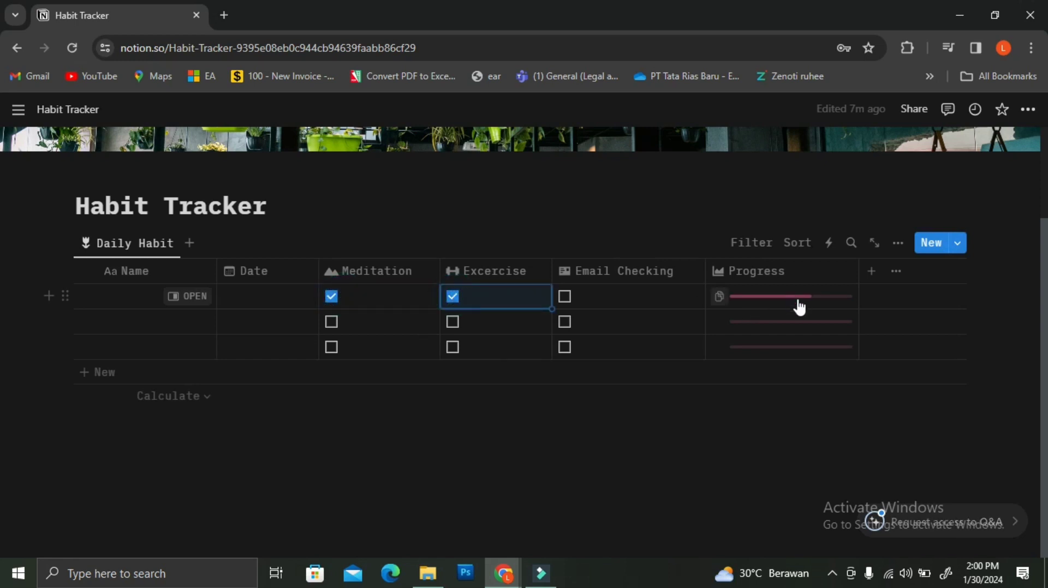
left_click(570, 297)
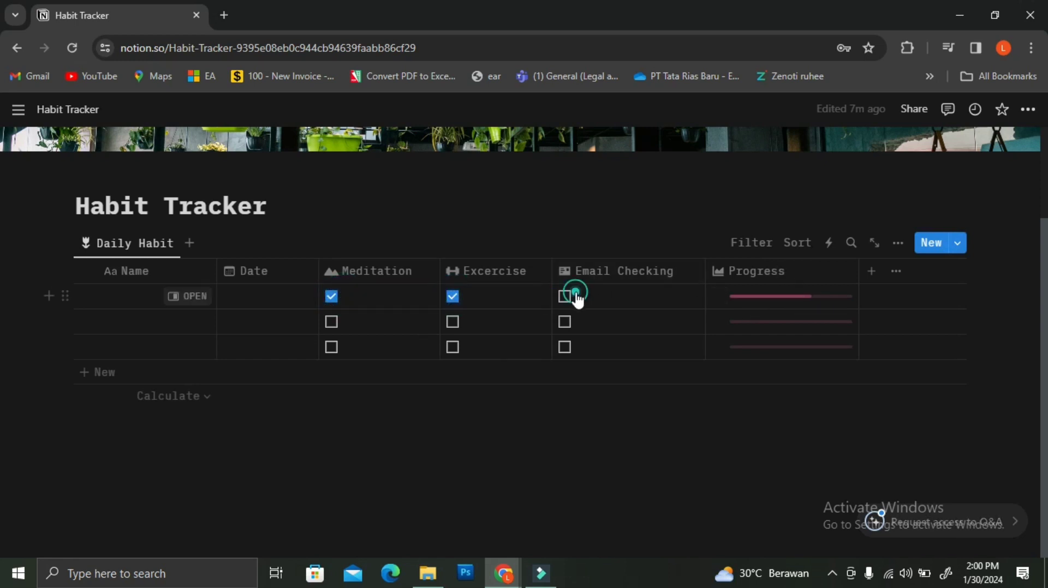
left_click(455, 297)
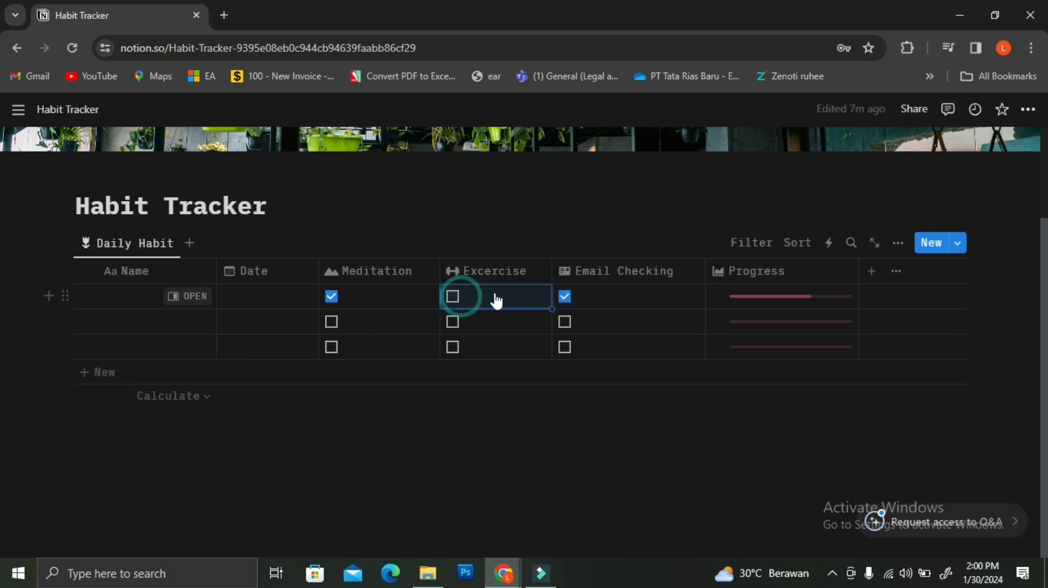
left_click(578, 297)
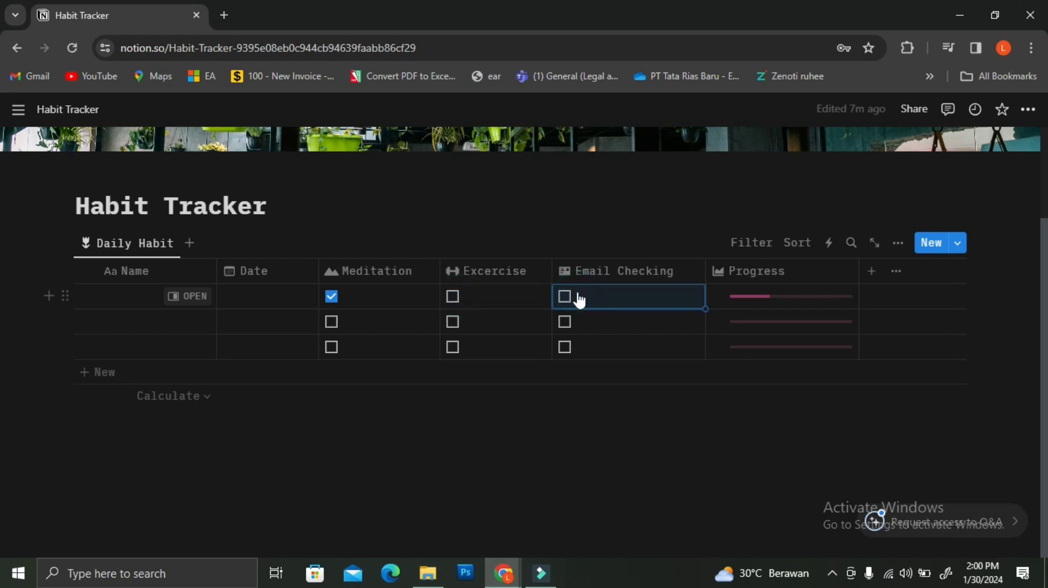
left_click(369, 303)
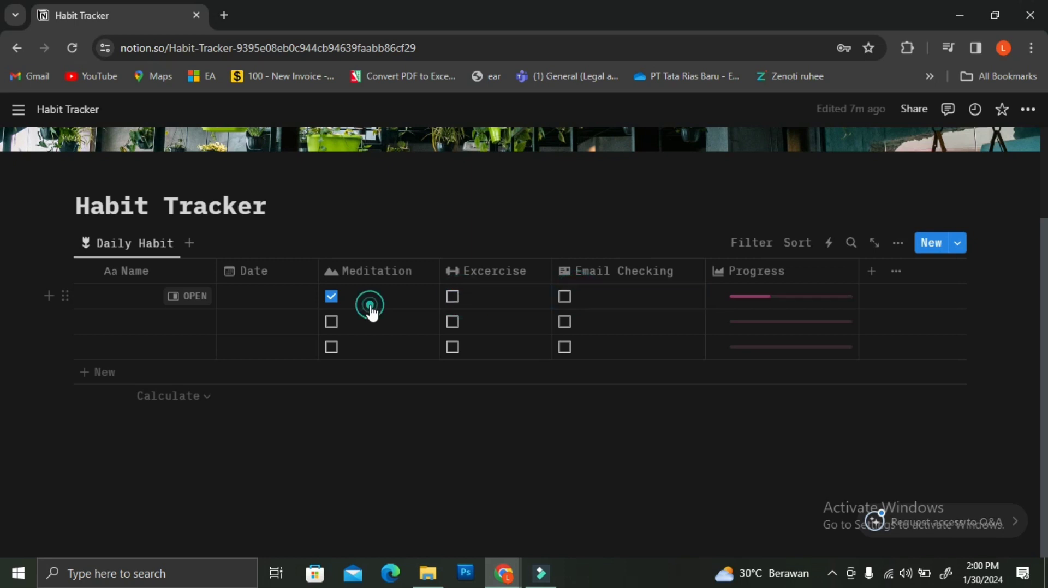
Step: Set the first row's date to January 30, 2024 and tick its Meditation checkbox
left_click(267, 304)
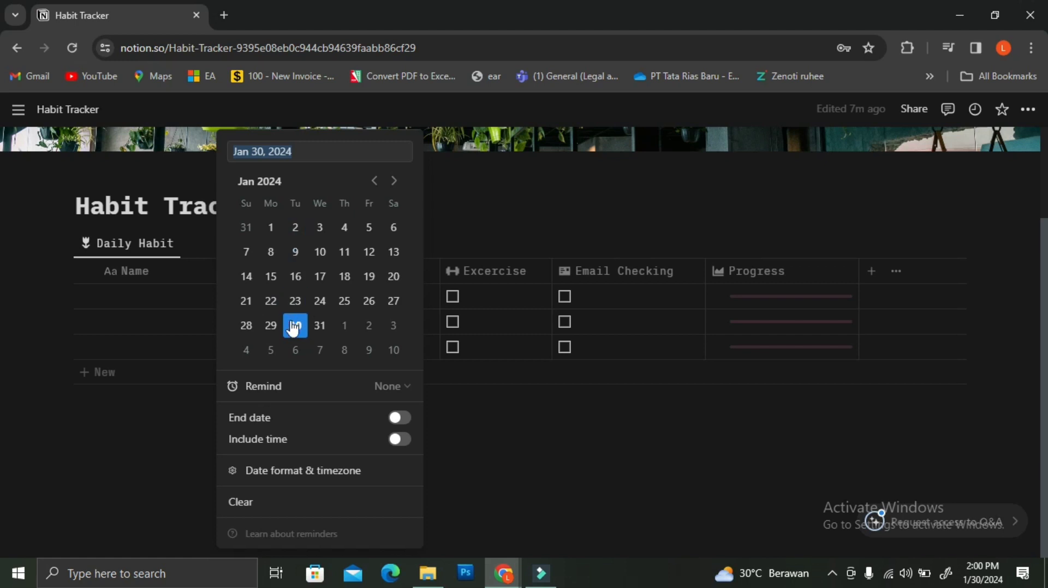
left_click(293, 328)
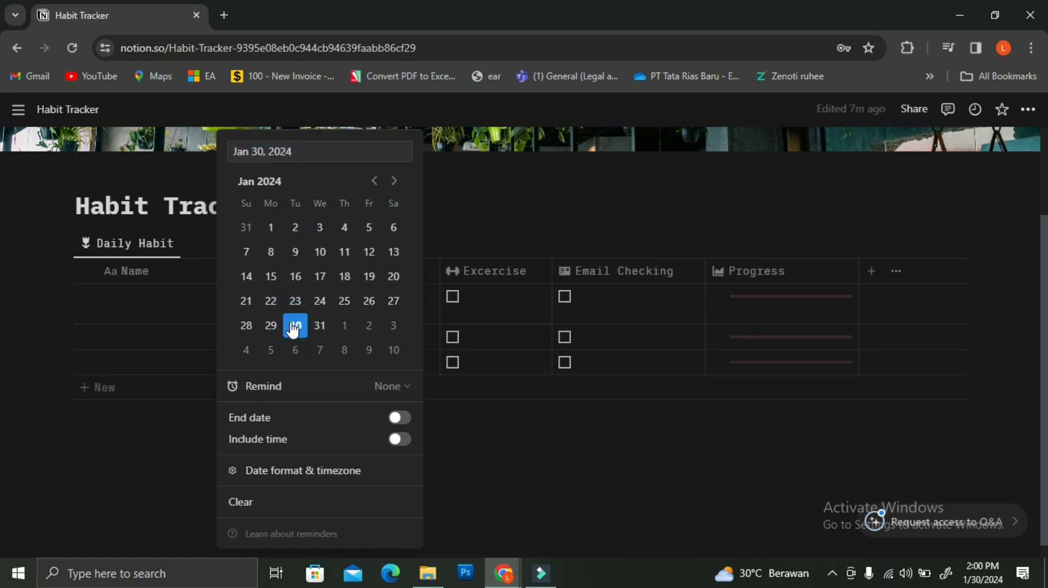
left_click(445, 462)
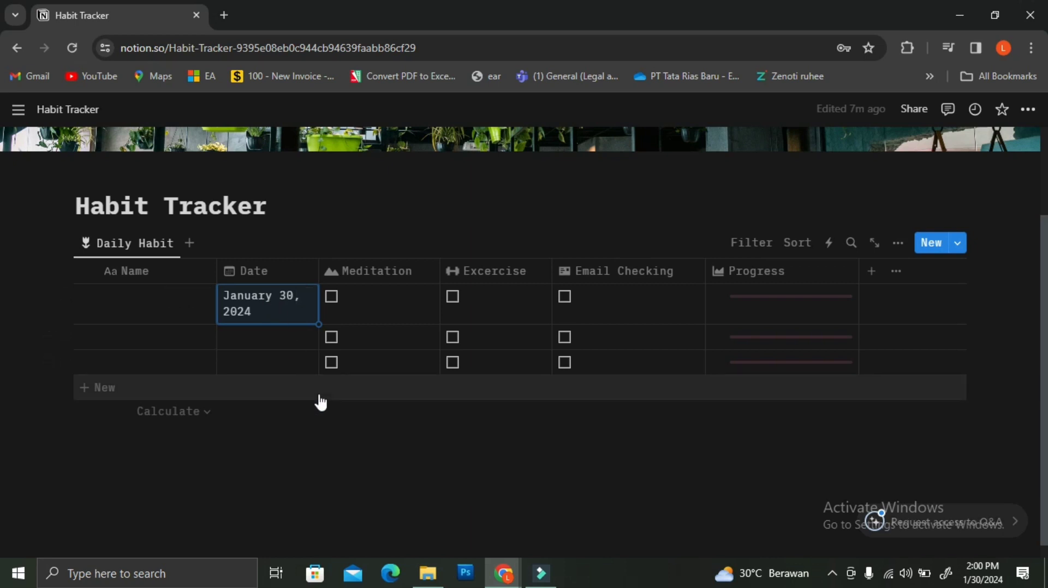
left_click(331, 297)
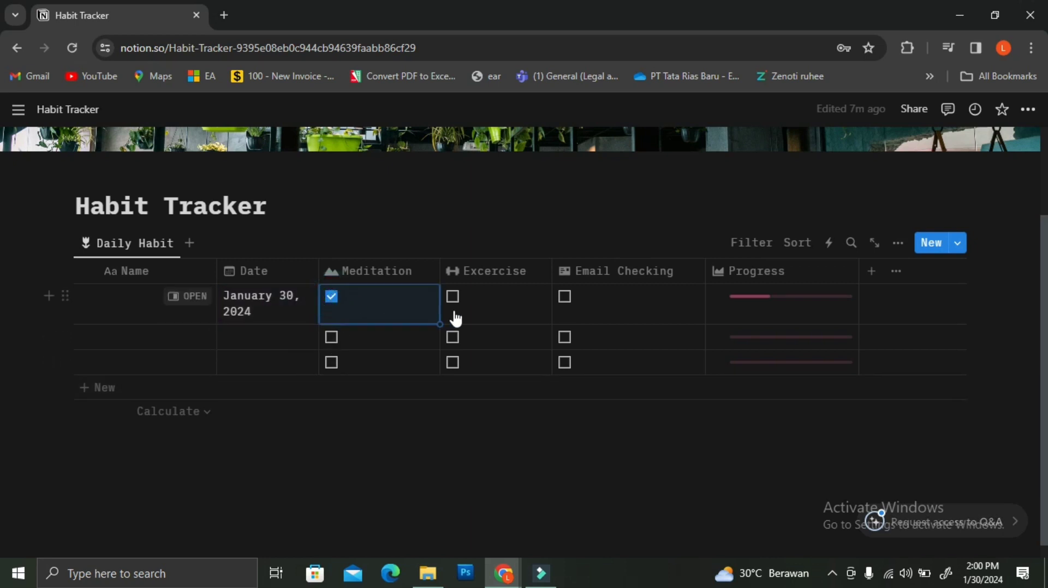
Step: Set the dates of the second and third rows in the Daily Habit table to January 31, 2024
left_click(242, 337)
left_click(320, 325)
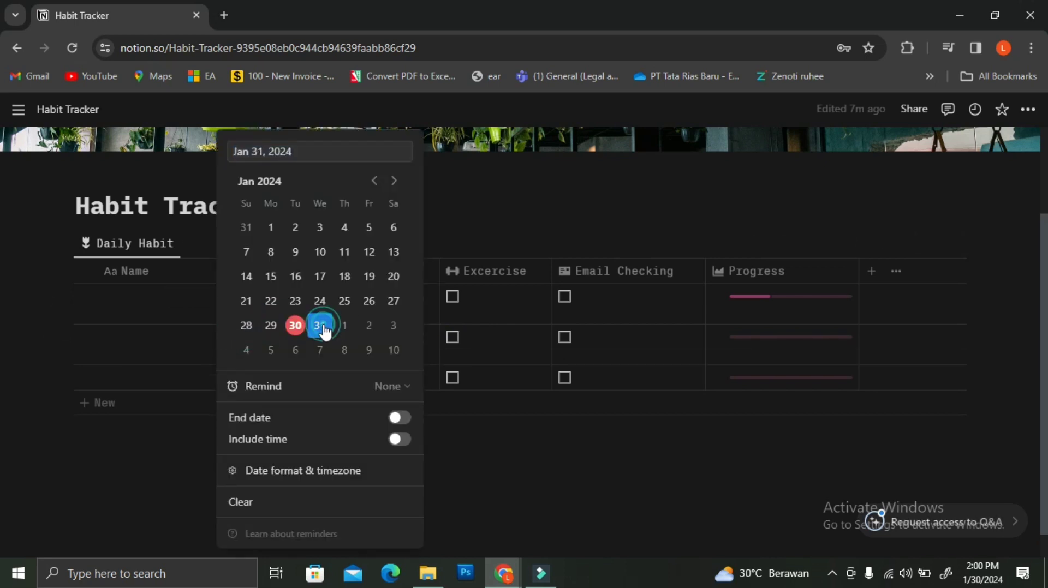
left_click(172, 494)
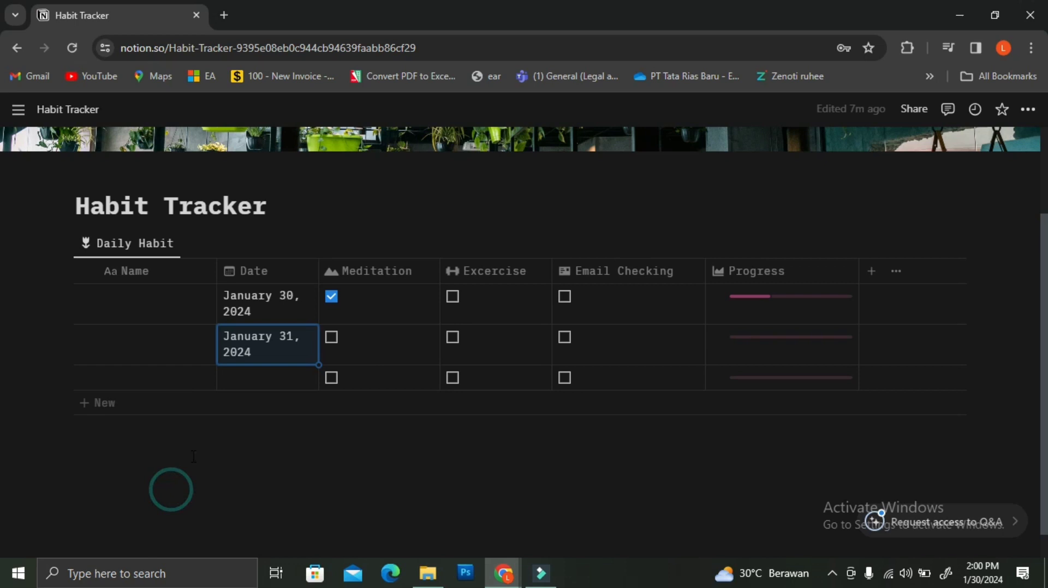
left_click(257, 383)
left_click(320, 326)
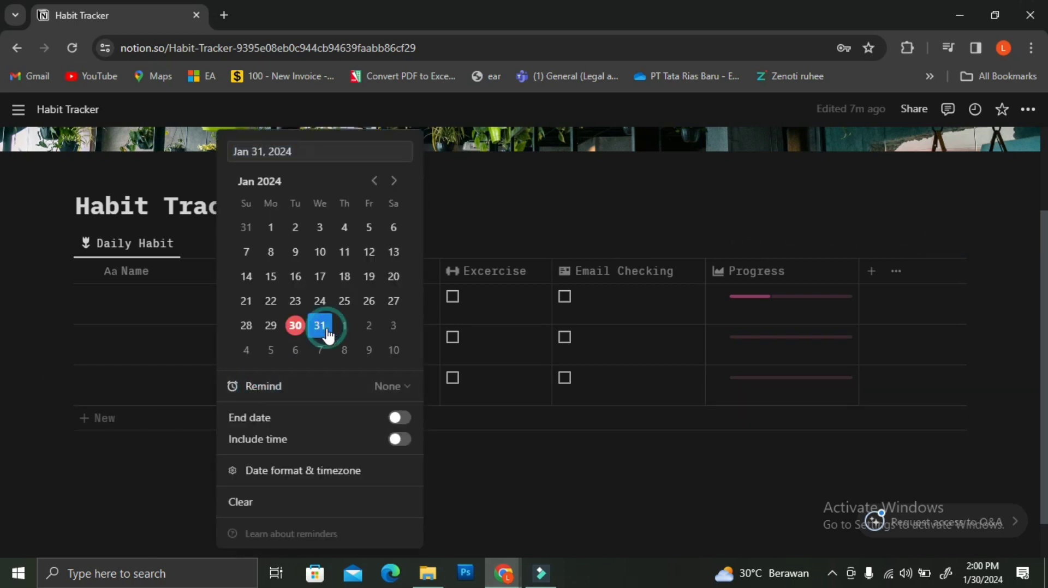
left_click(159, 496)
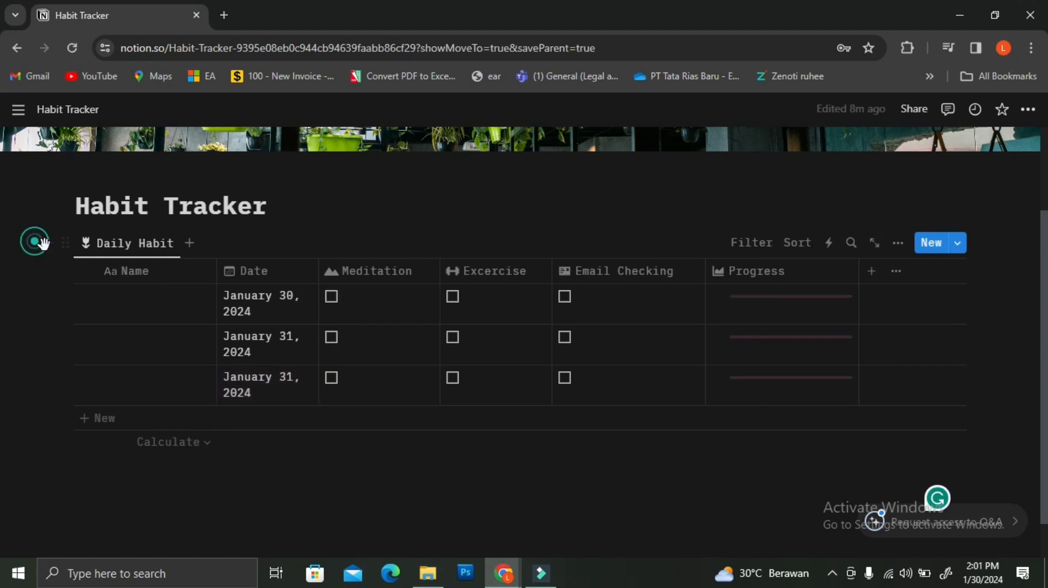
Step: Copy the link to the Daily Habit table view and close the view options
left_click_drag(36, 241, 991, 422)
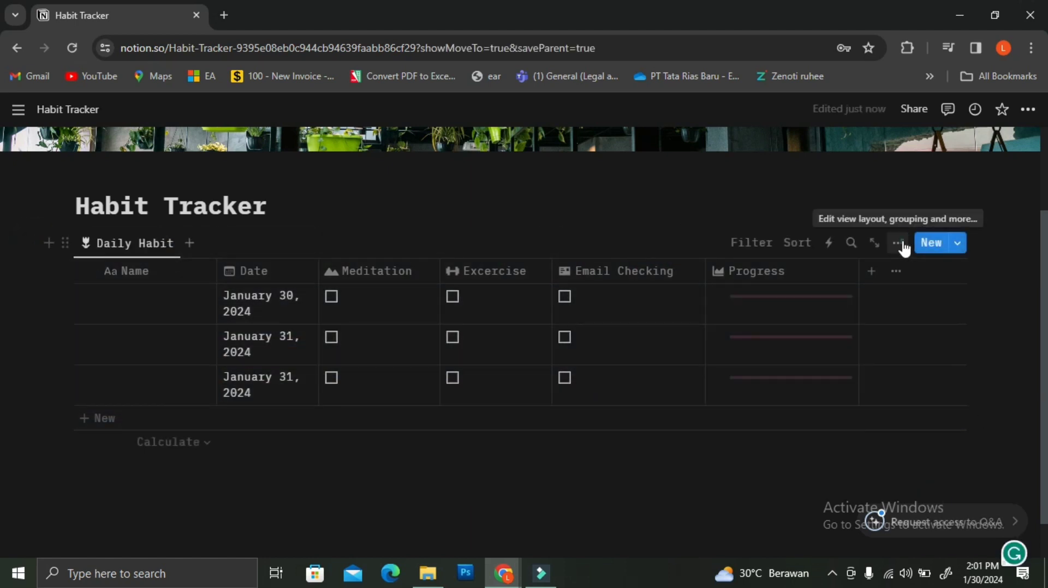
scroll(904, 241, "down", 1)
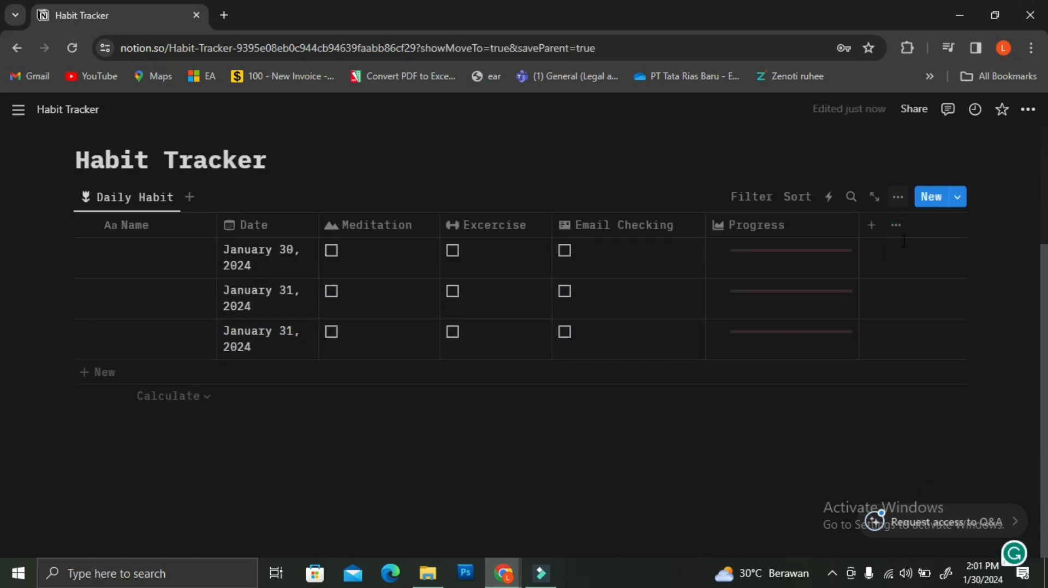
left_click(904, 241)
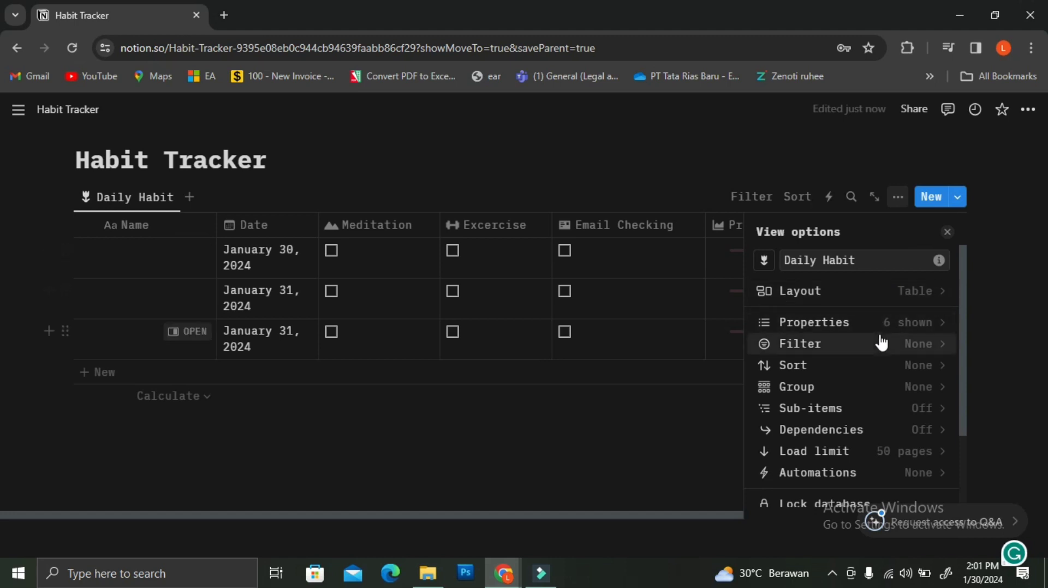
scroll(883, 341, "down", 1)
scroll(882, 342, "down", 1)
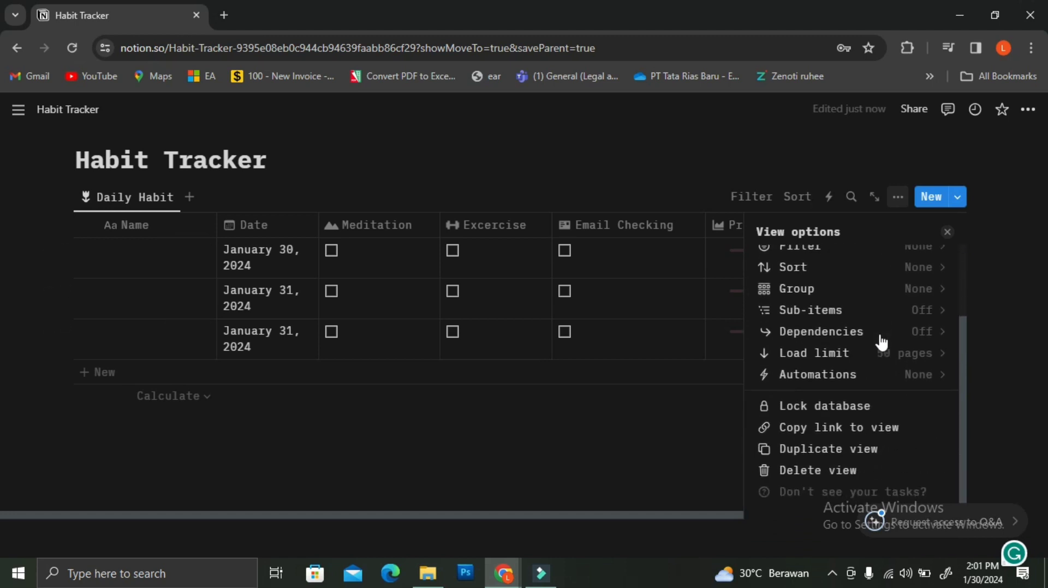
left_click(863, 428)
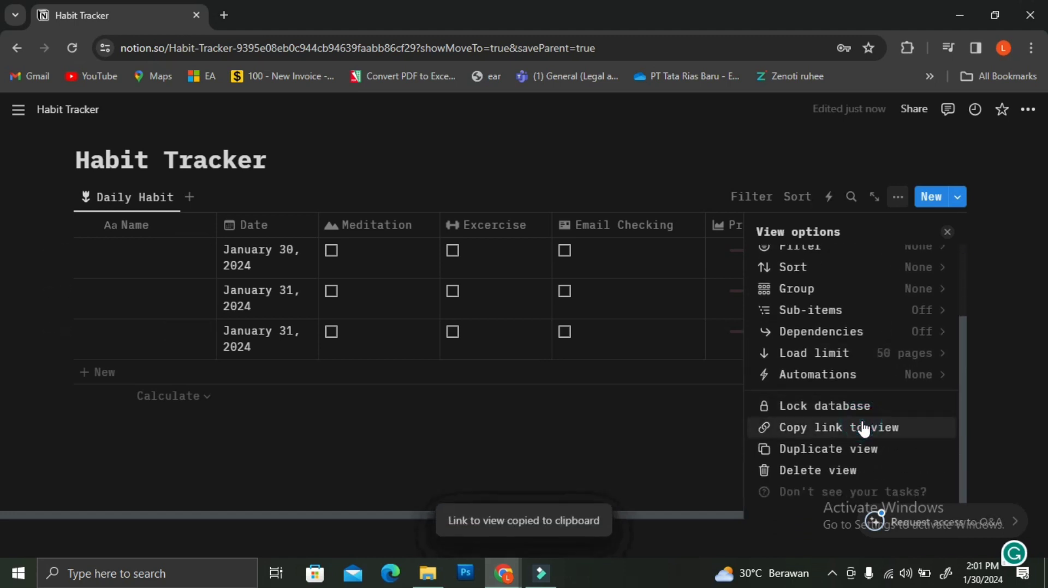
left_click(194, 452)
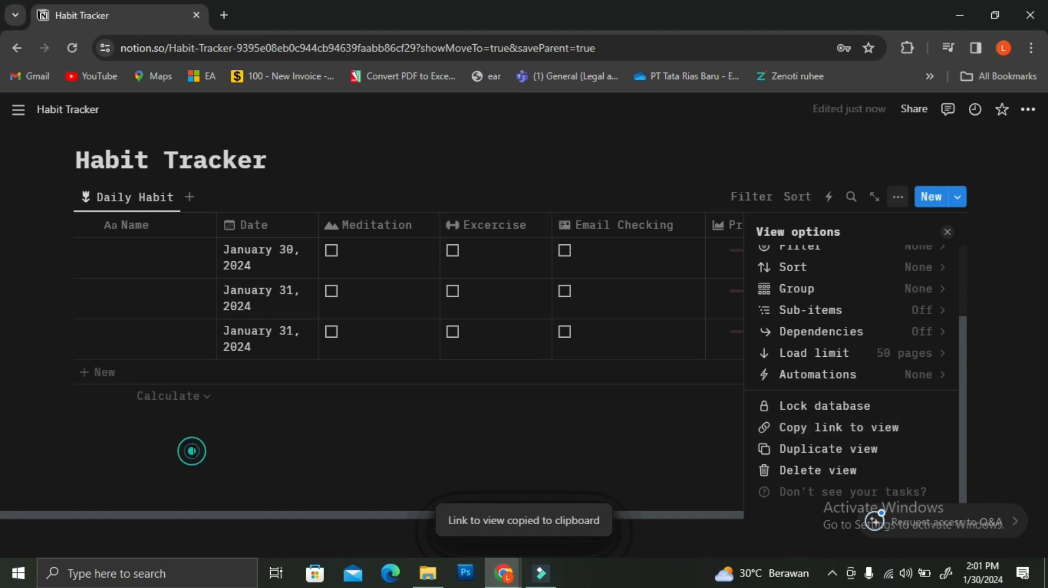
Step: Paste the view link below the table as a linked view of the database, copying the existing Daily Habit view
left_click(89, 441)
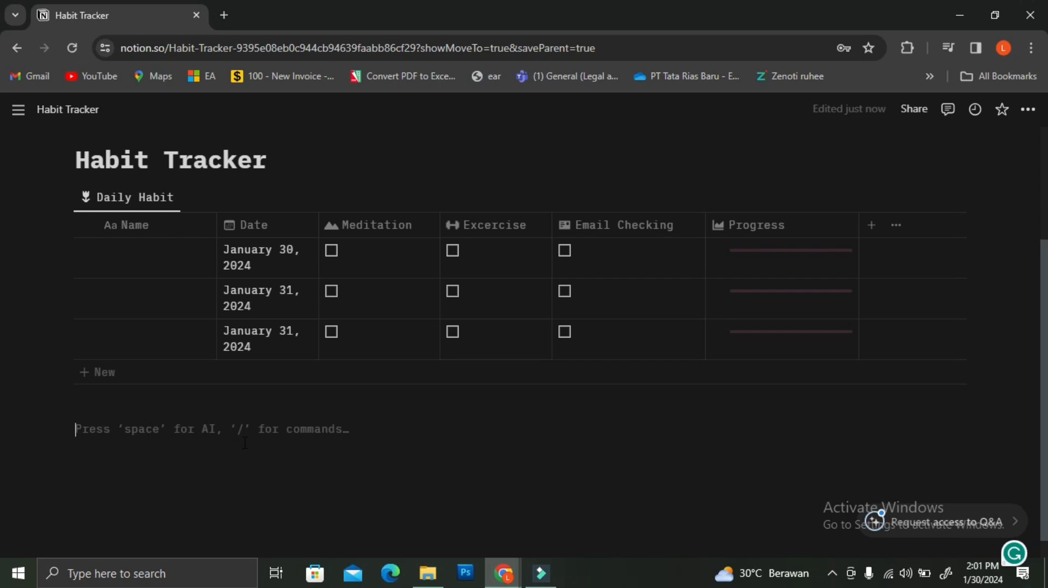
key("ctrl+v")
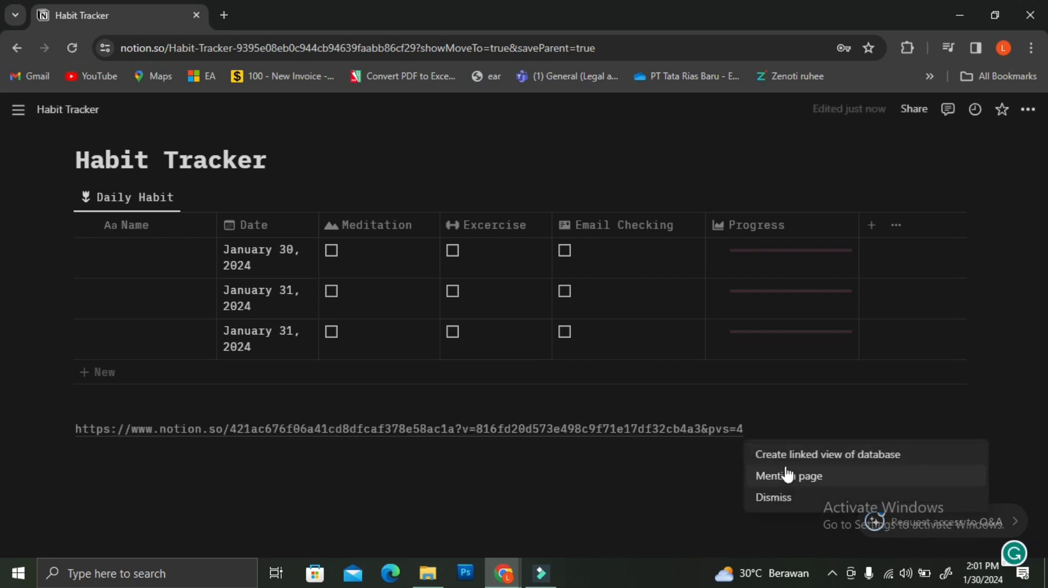
left_click(812, 459)
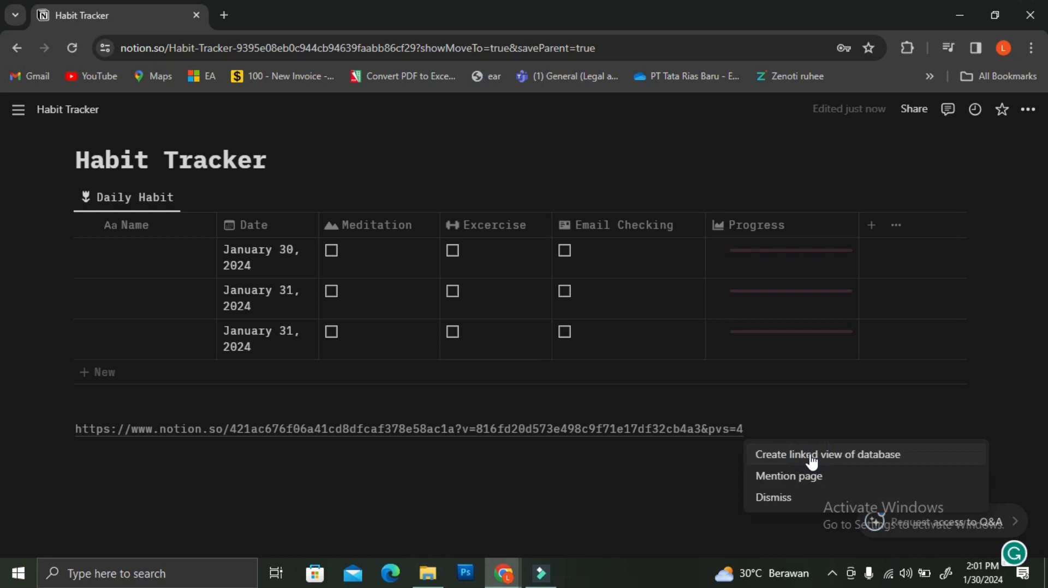
left_click(812, 459)
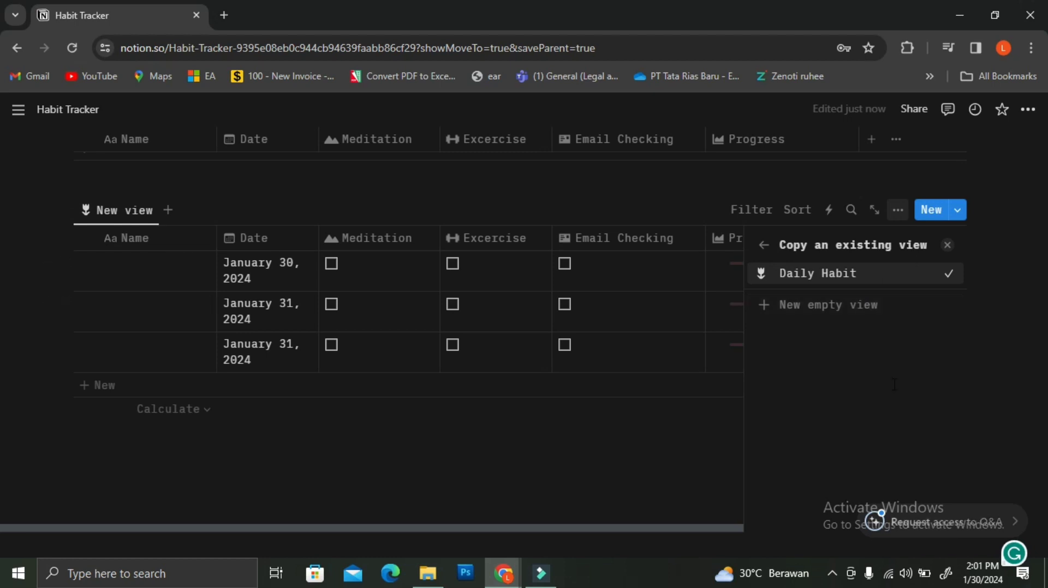
key("Return")
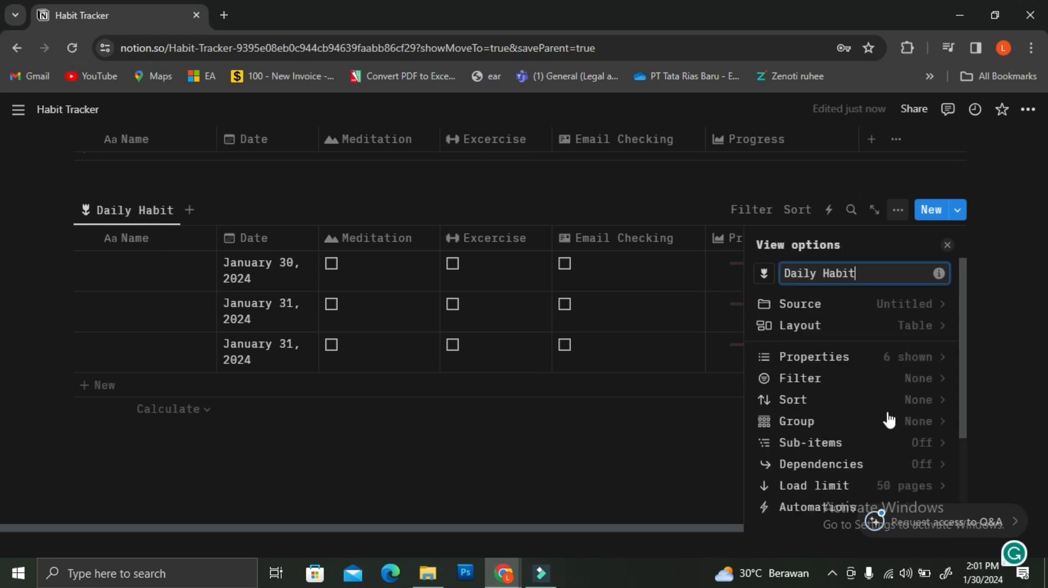
Step: Change the linked view's layout to Calendar and check the late-January entries
left_click(871, 326)
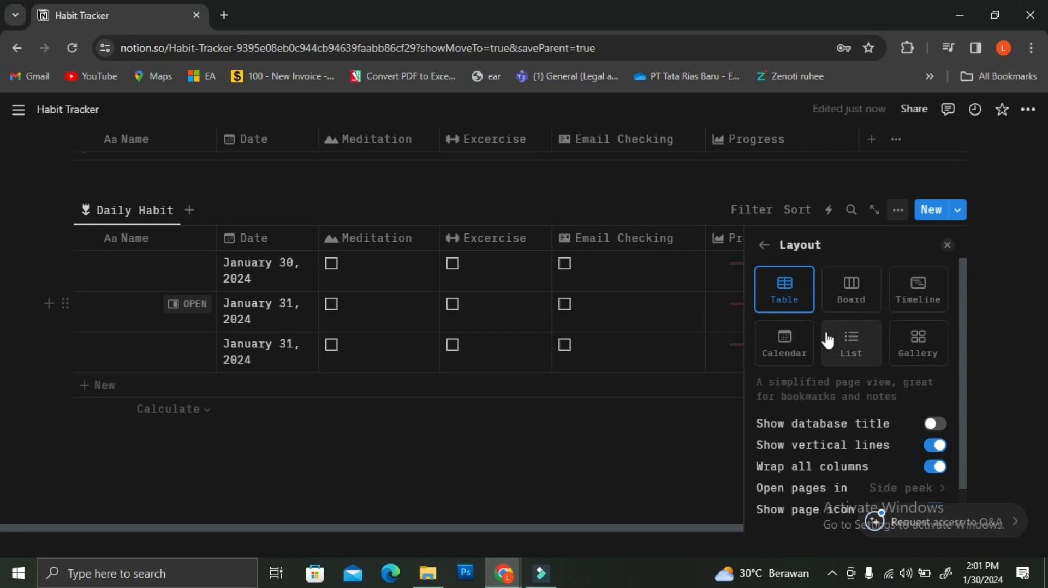
left_click(806, 338)
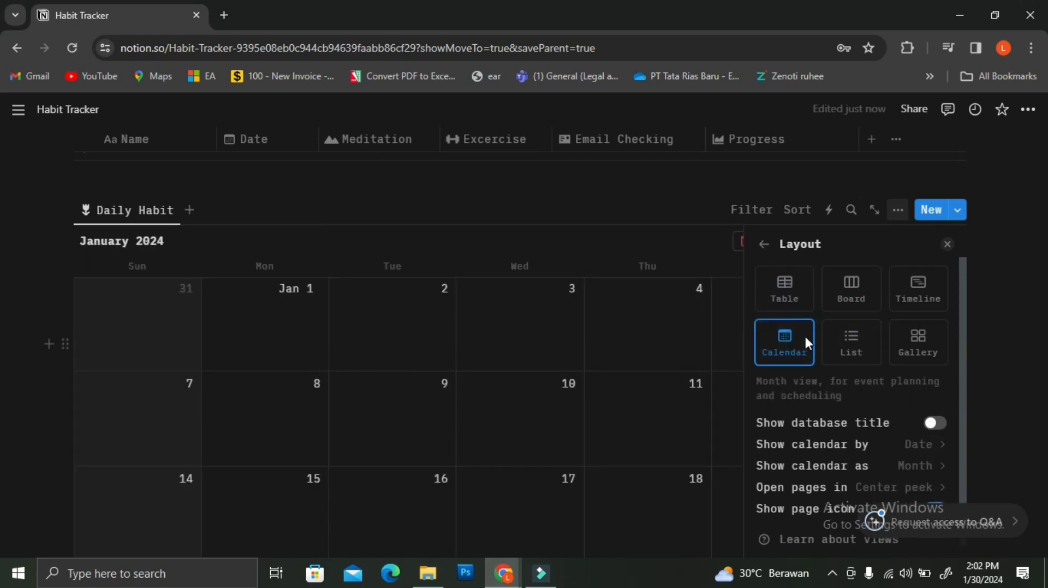
scroll(817, 409, "down", 1)
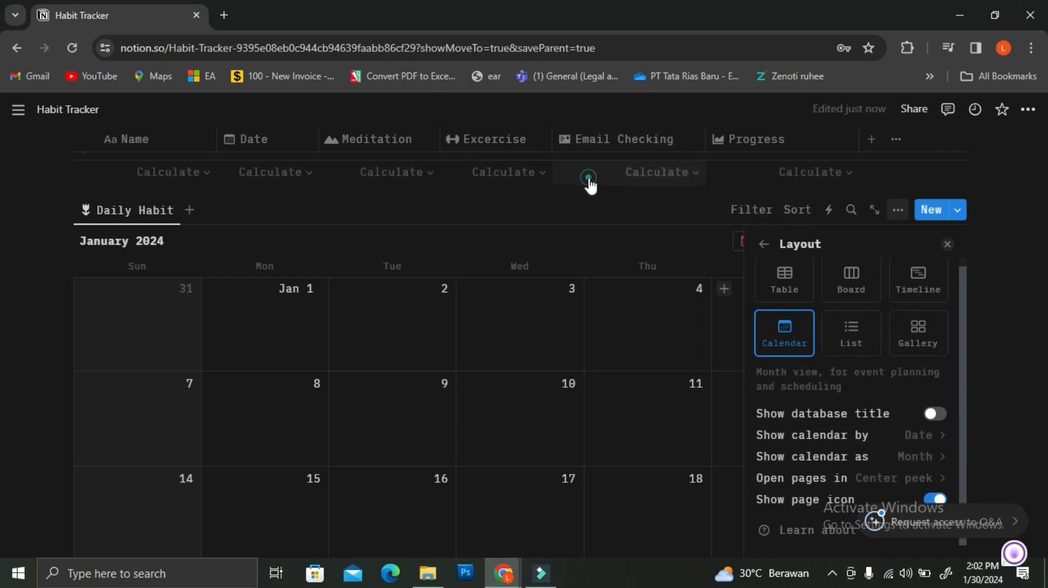
left_click(586, 176)
scroll(582, 314, "down", 5)
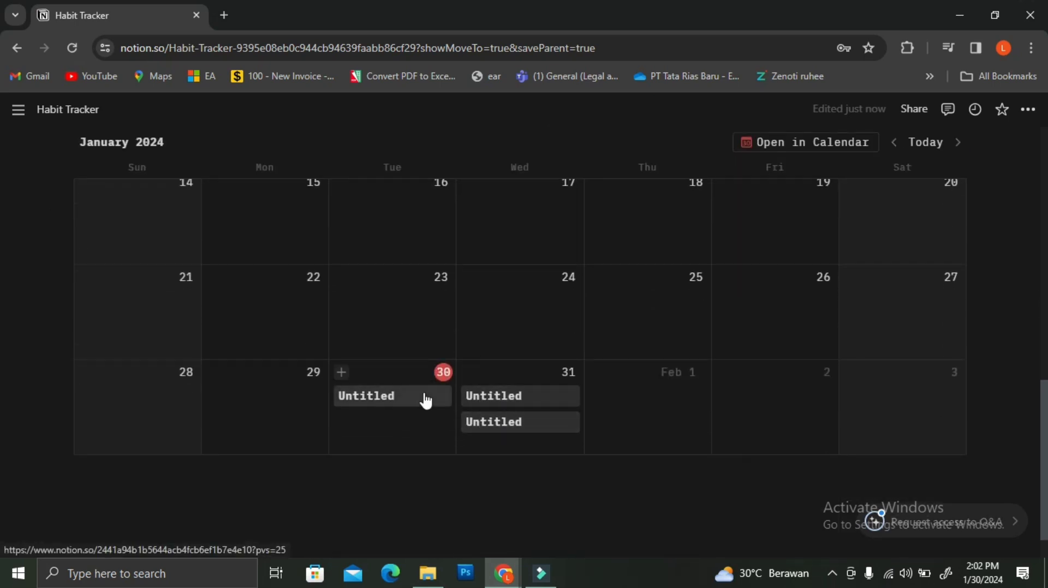
scroll(426, 402, "up", 5)
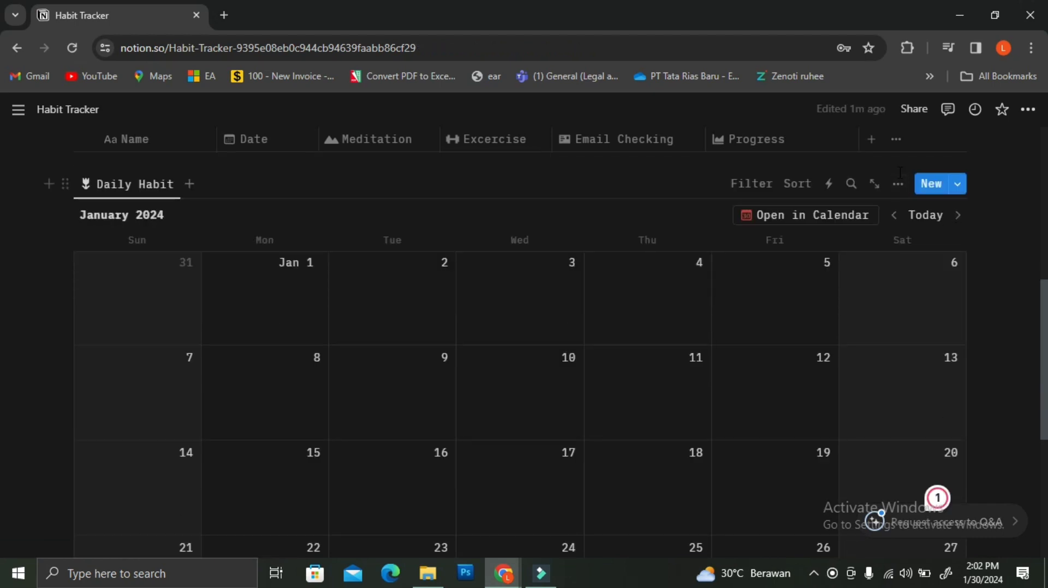
Step: Show the Excercise, Email Checking, Meditation, Progress and Date properties on the calendar's entries
left_click(898, 185)
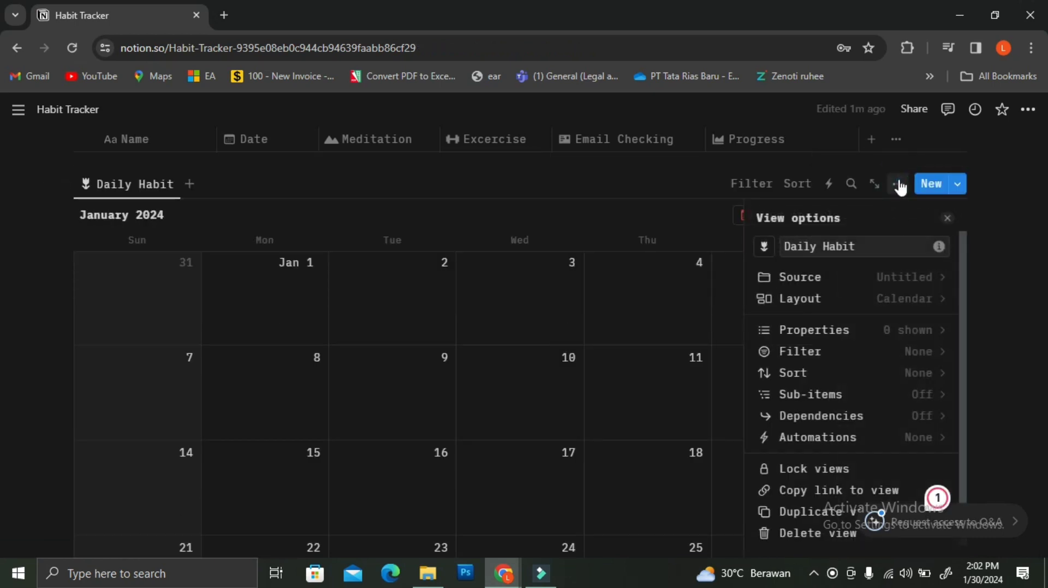
left_click(887, 330)
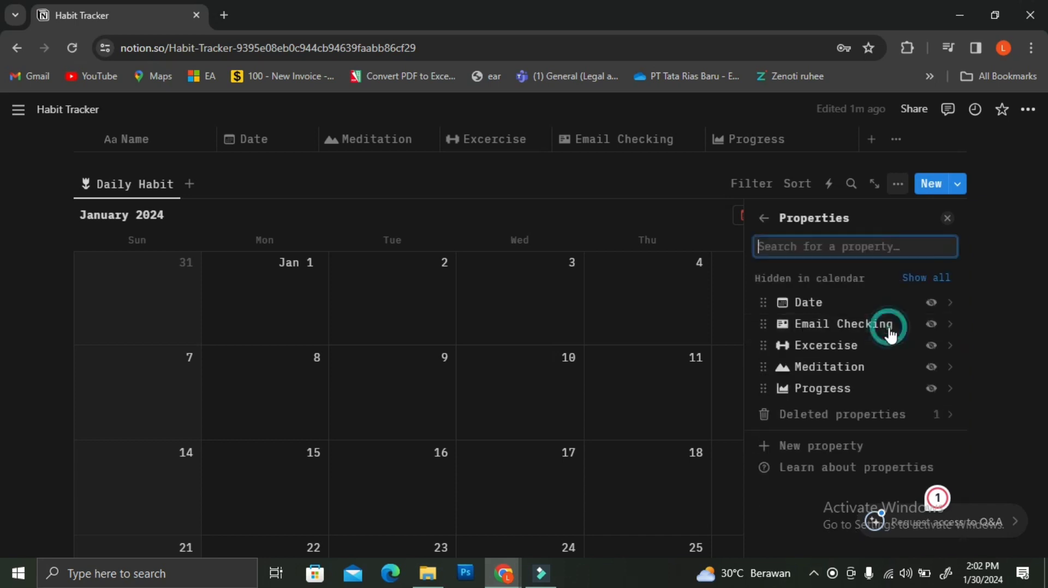
left_click(932, 303)
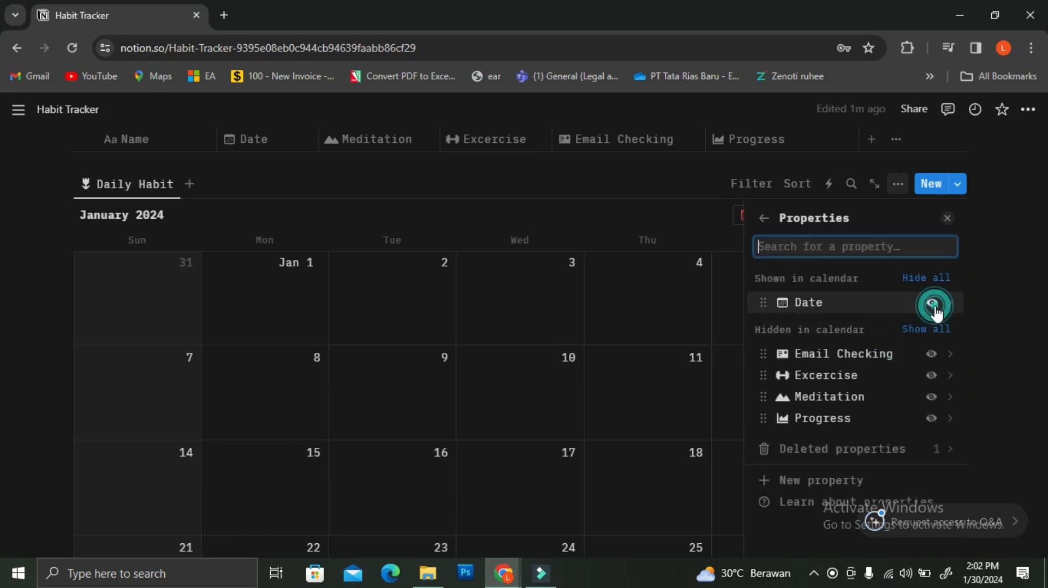
left_click(932, 304)
left_click(933, 346)
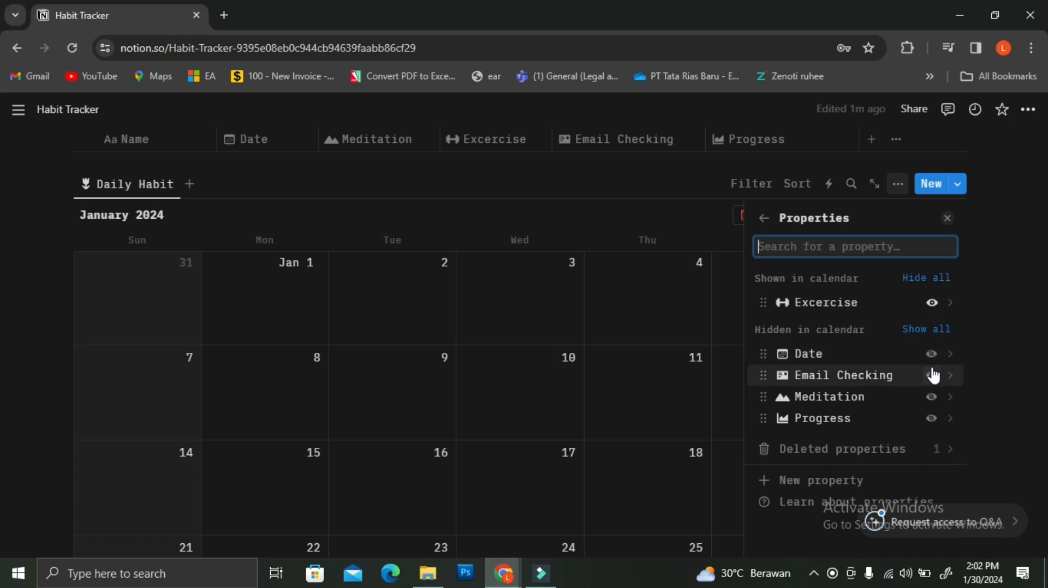
left_click(932, 377)
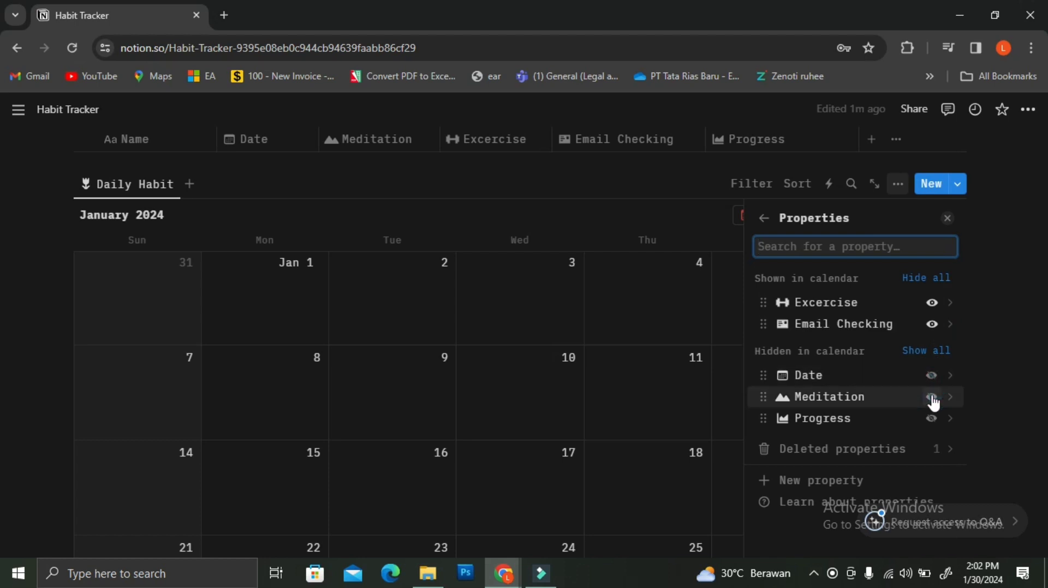
left_click(933, 399)
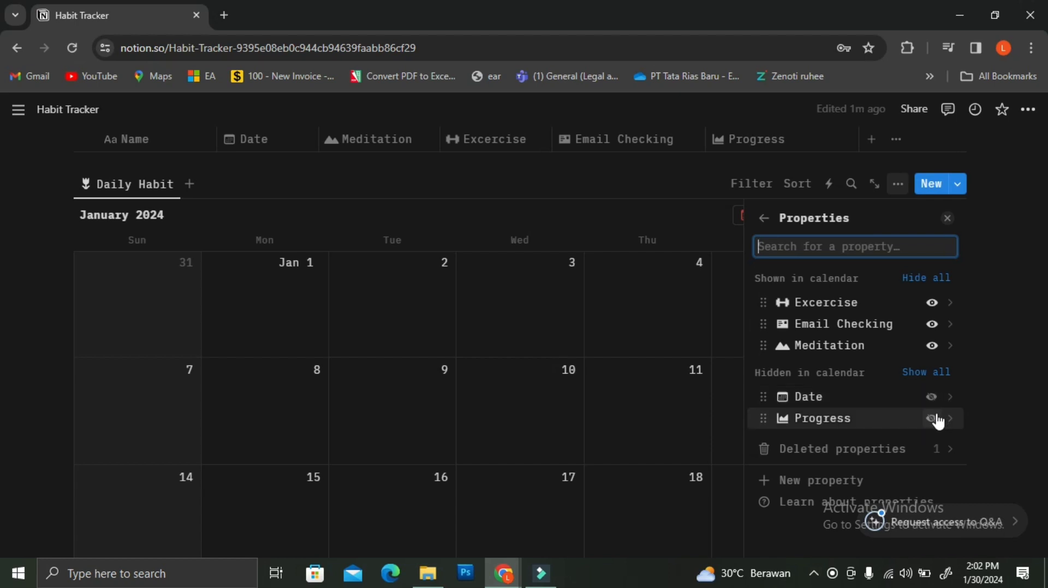
left_click(932, 418)
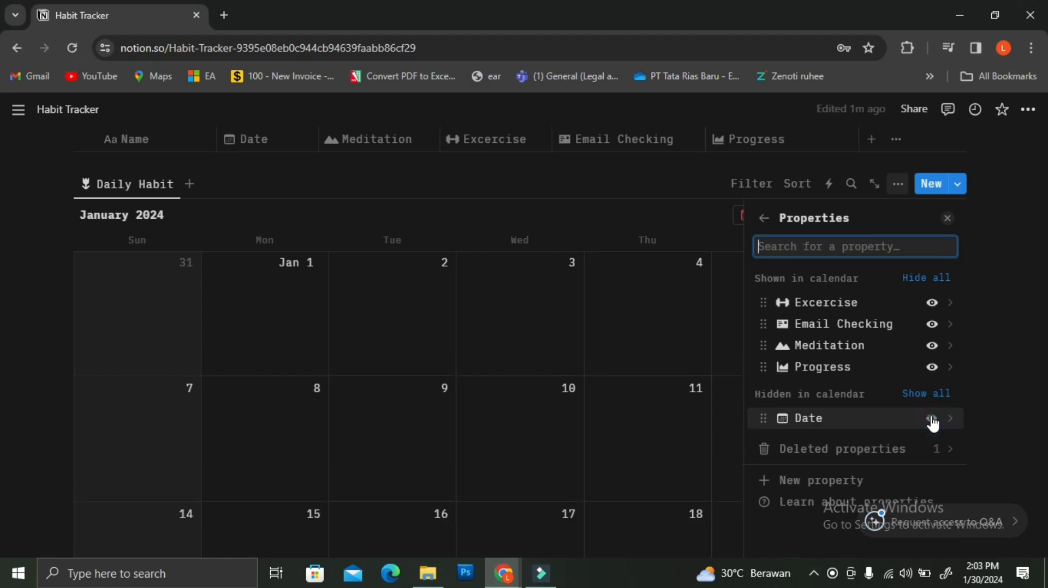
left_click(932, 419)
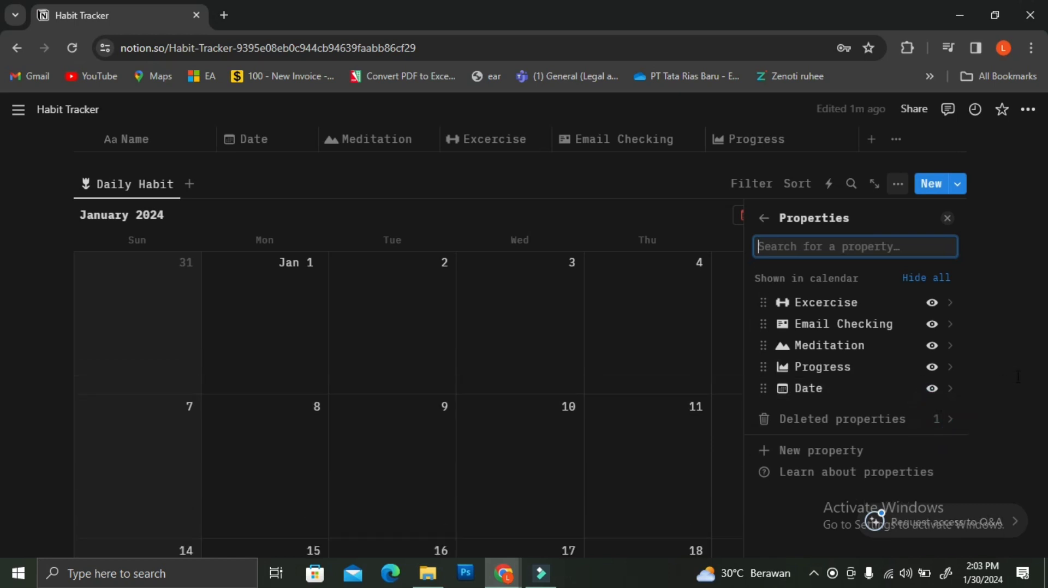
left_click(534, 387)
Step: Set the third table row's date to February 1, 2024 and check its entry in the calendar
scroll(534, 388, "down", 10)
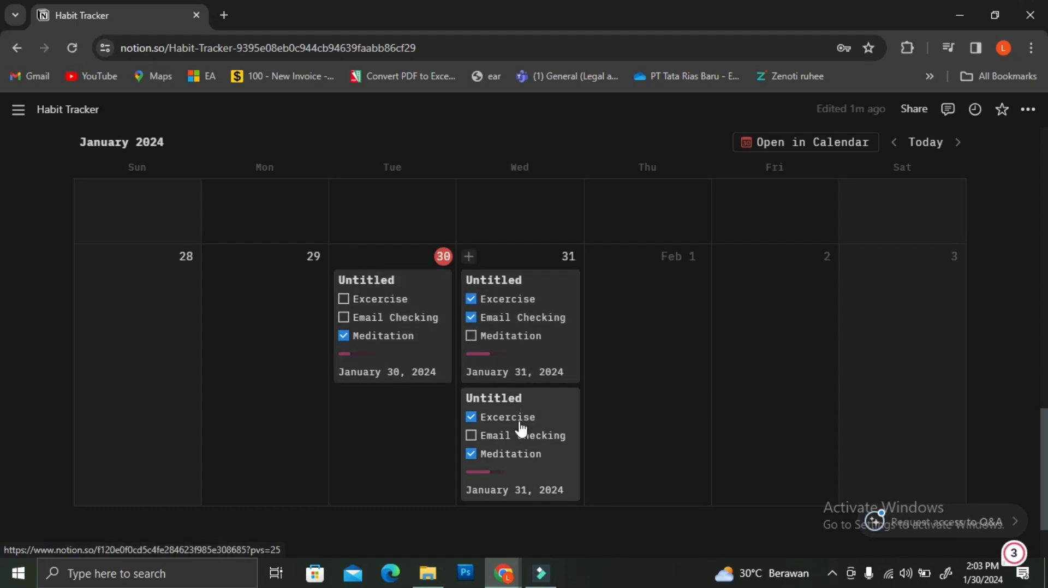
scroll(520, 432, "up", 10)
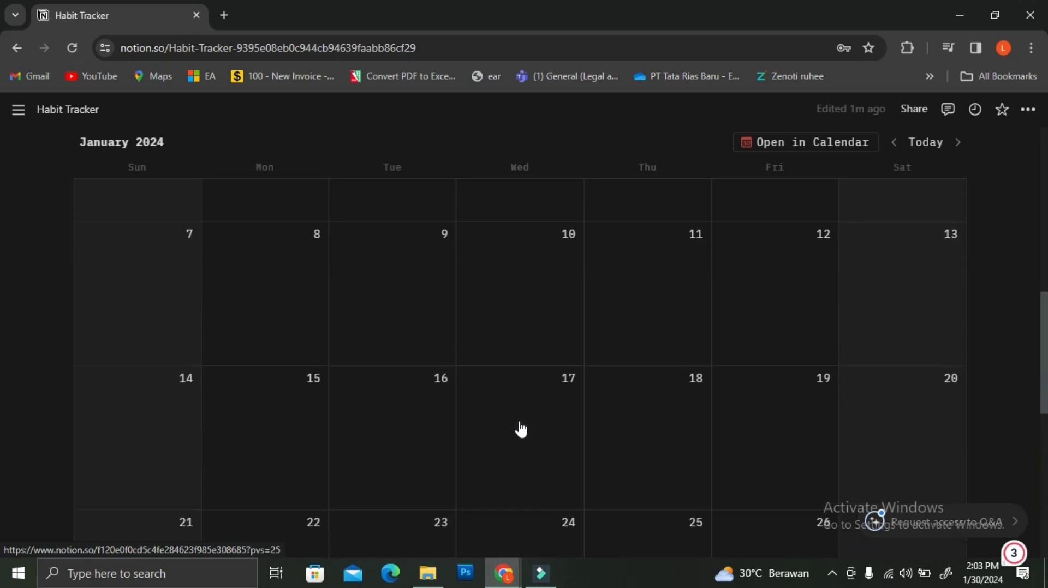
left_click(294, 374)
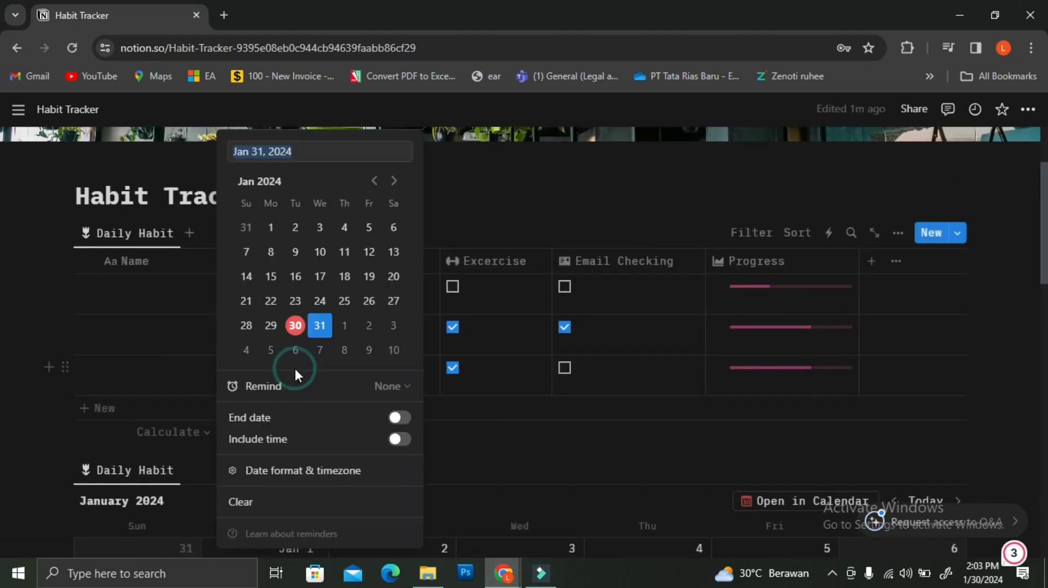
left_click(345, 326)
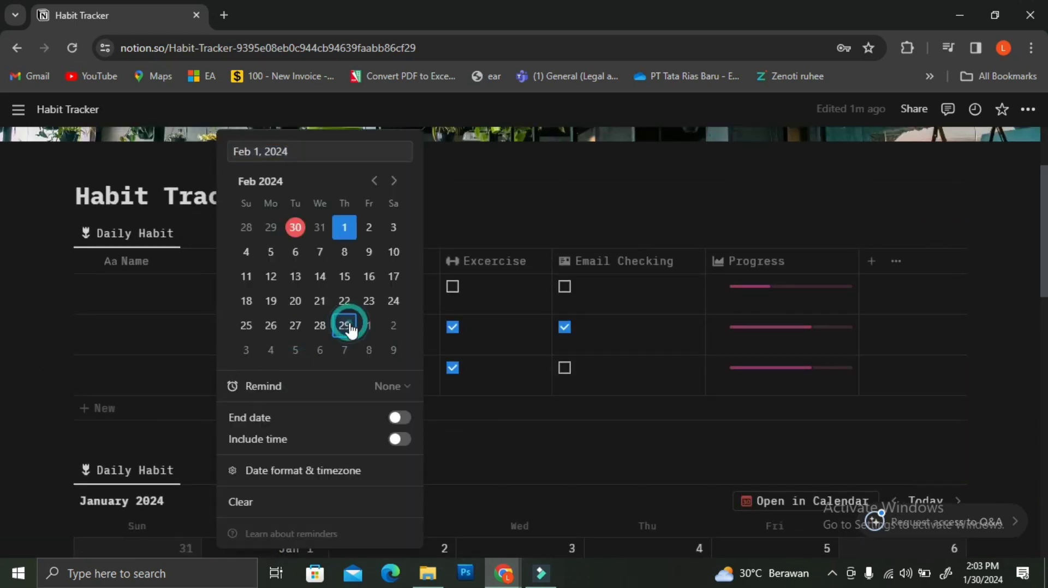
left_click(483, 431)
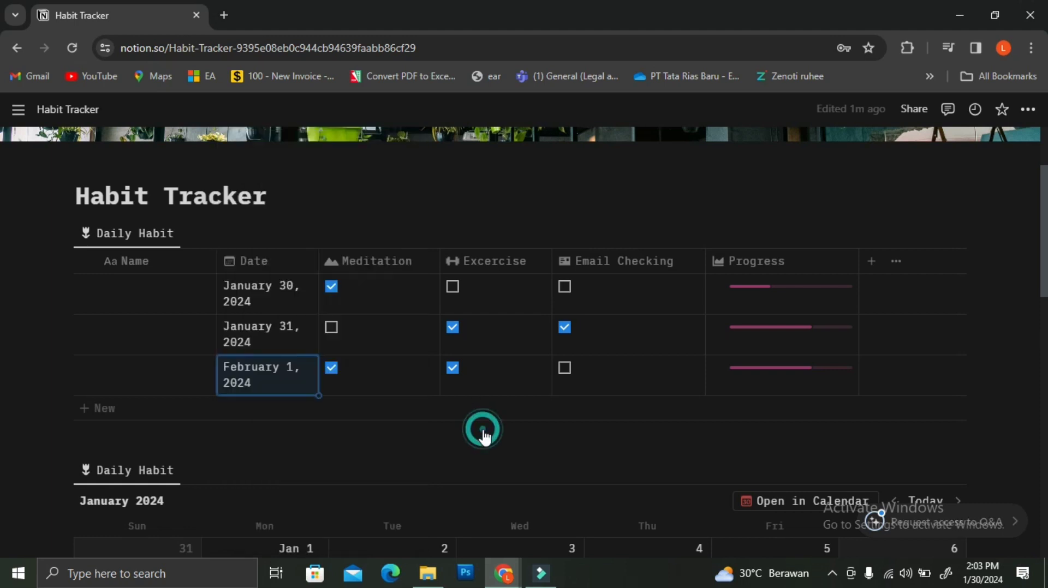
scroll(484, 426, "down", 10)
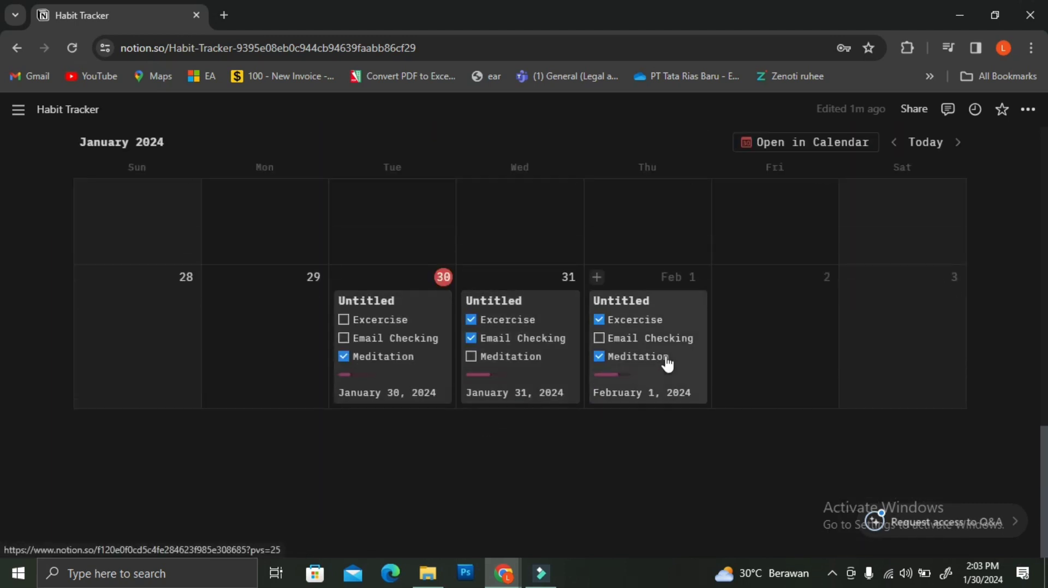
scroll(674, 365, "up", 5)
scroll(679, 366, "up", 5)
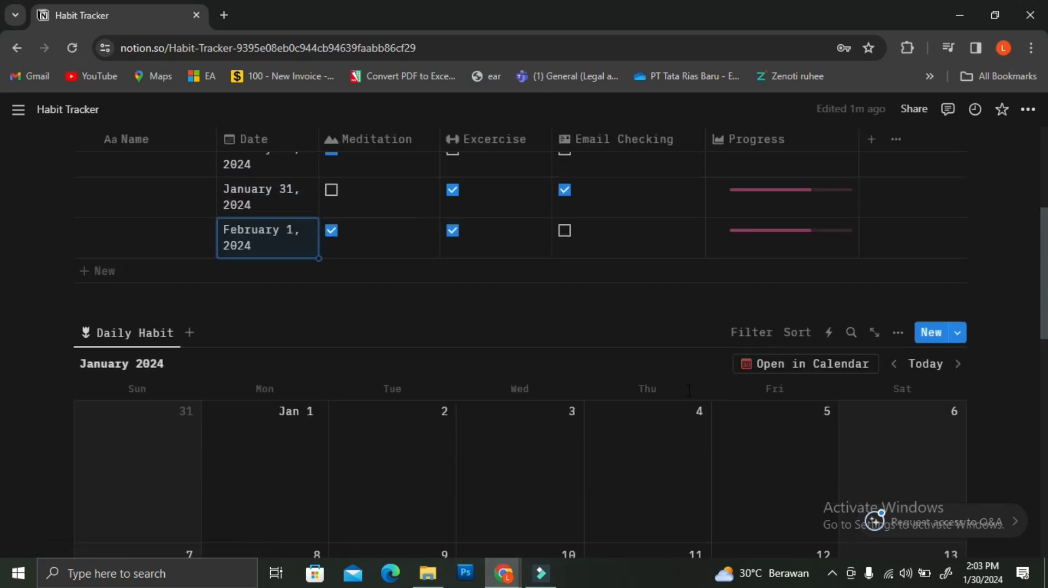
Step: Name the three dated rows of the habit table Daily Habit
scroll(689, 391, "up", 3)
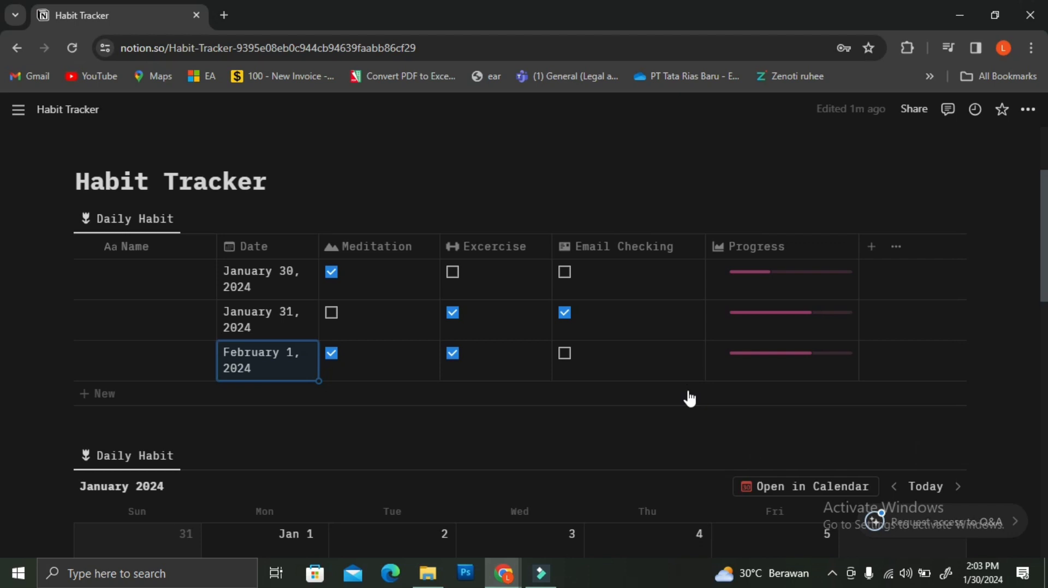
left_click(146, 283)
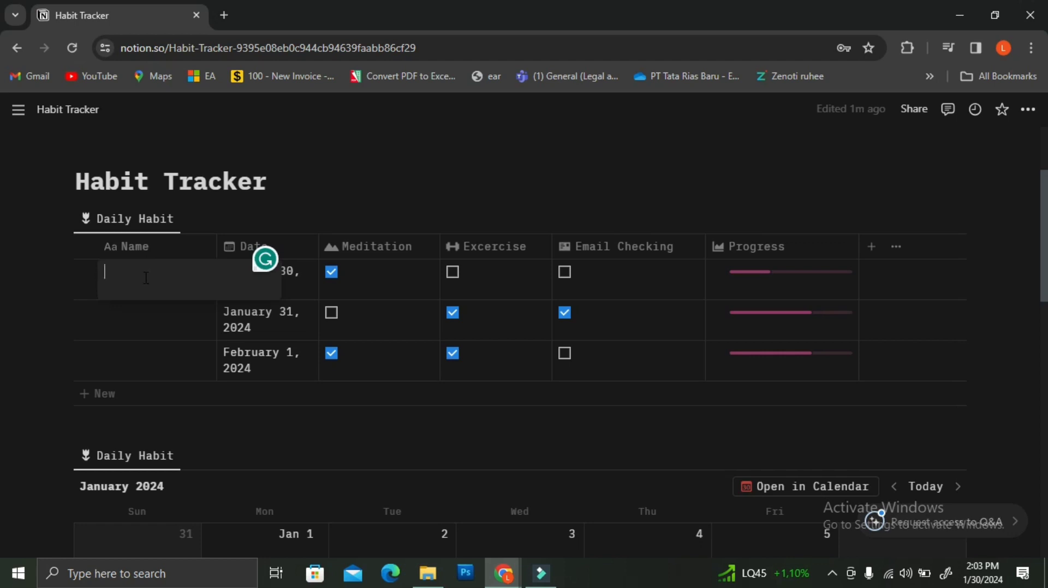
type("Daily Habit")
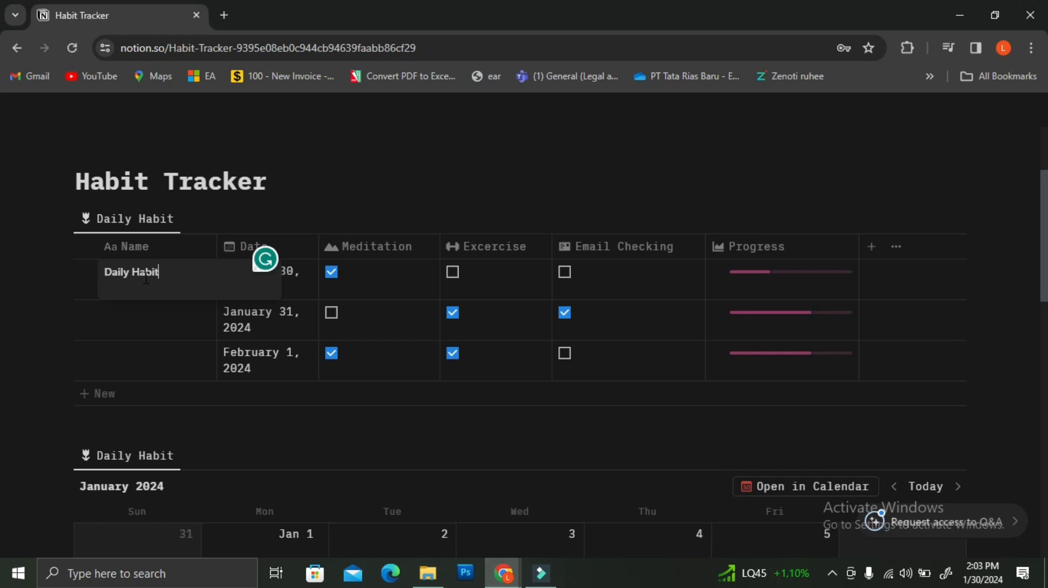
left_click(153, 322)
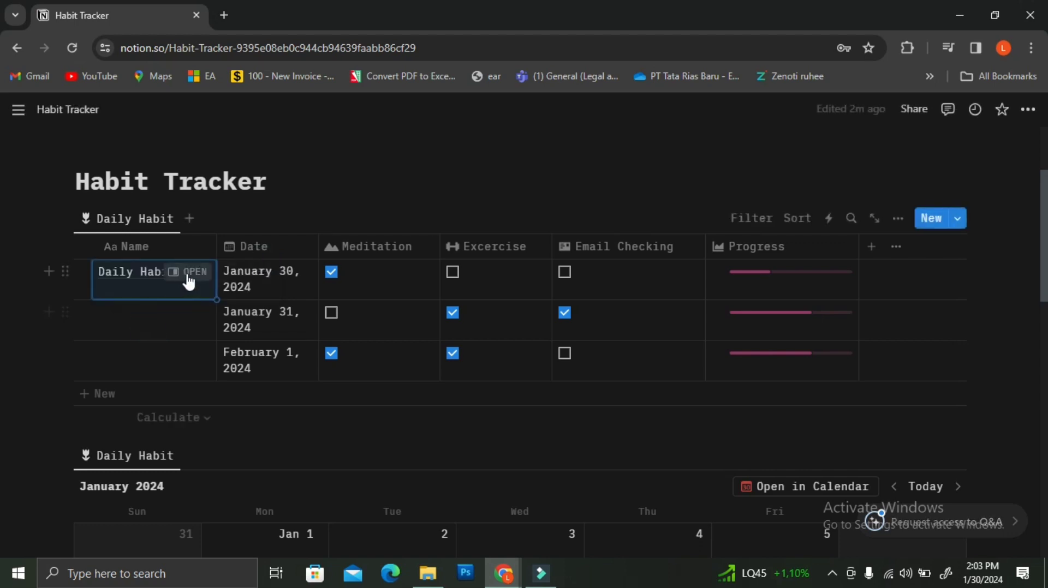
left_click(115, 272)
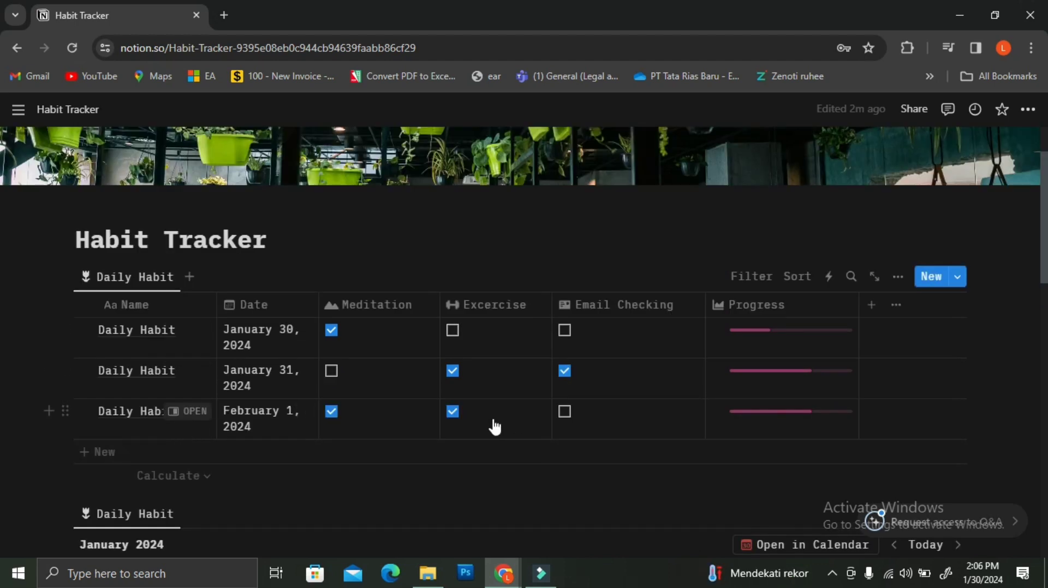
Step: Create a new page template named Daily Habit for the habit database and return to the Habit Tracker page
left_click(958, 278)
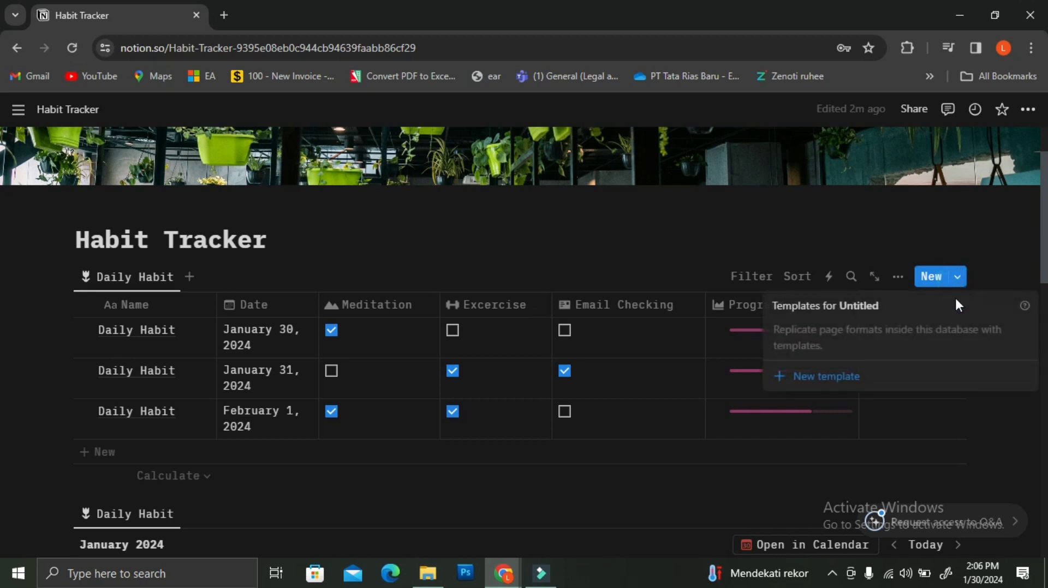
left_click(907, 385)
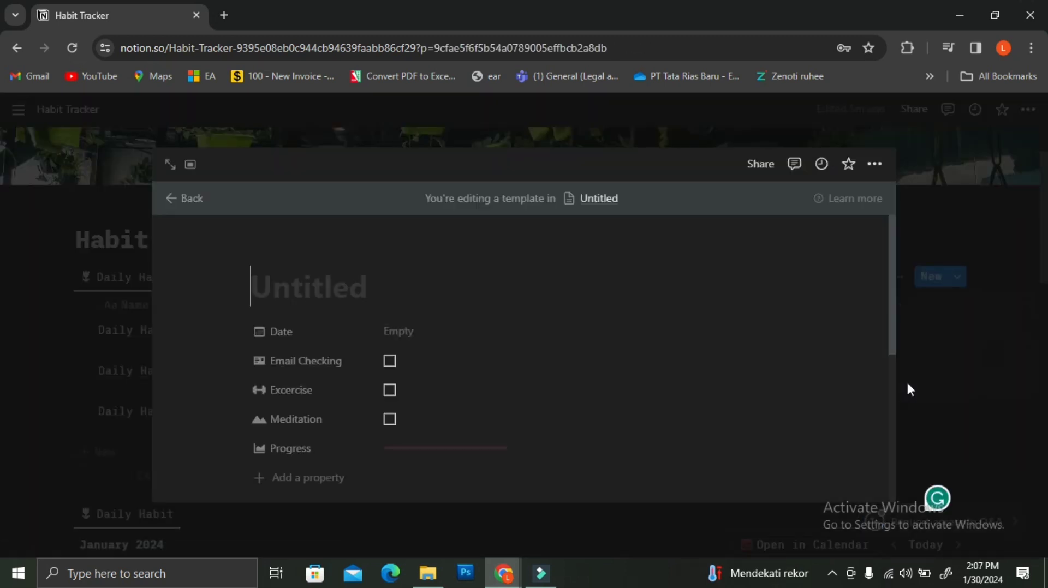
type("Daily ")
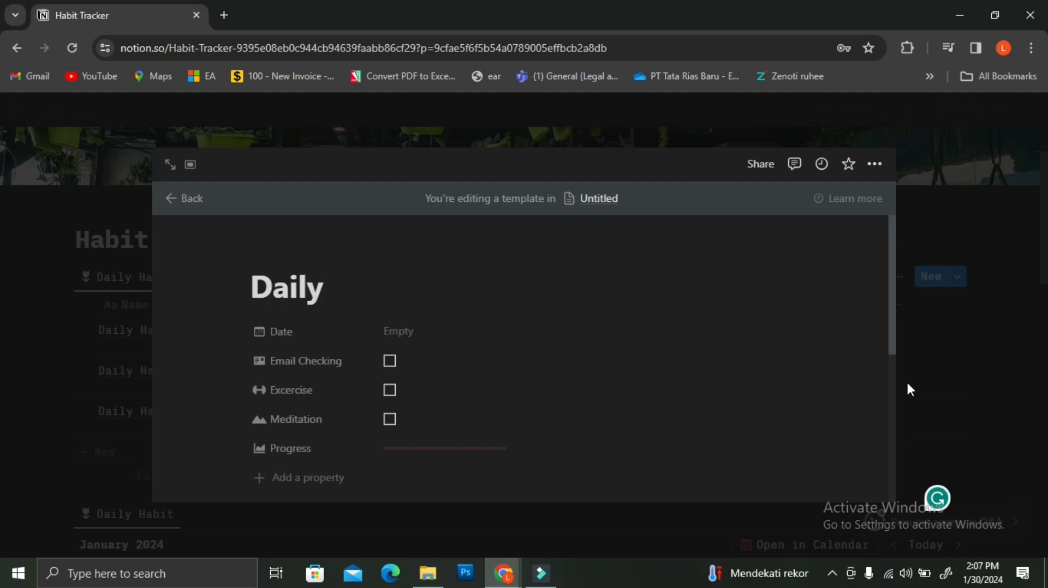
type("Habit")
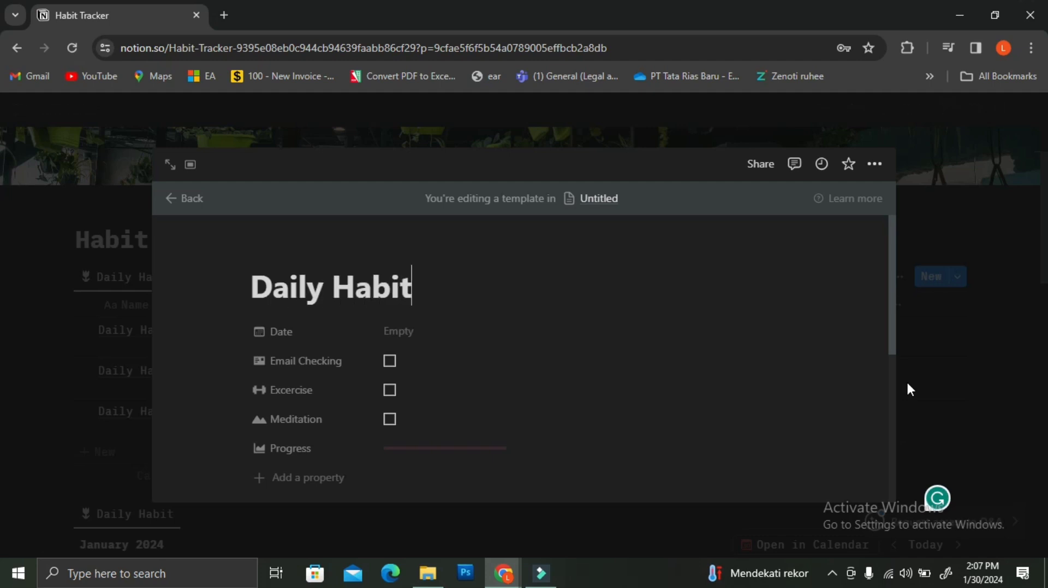
scroll(673, 404, "down", 2)
scroll(672, 404, "down", 2)
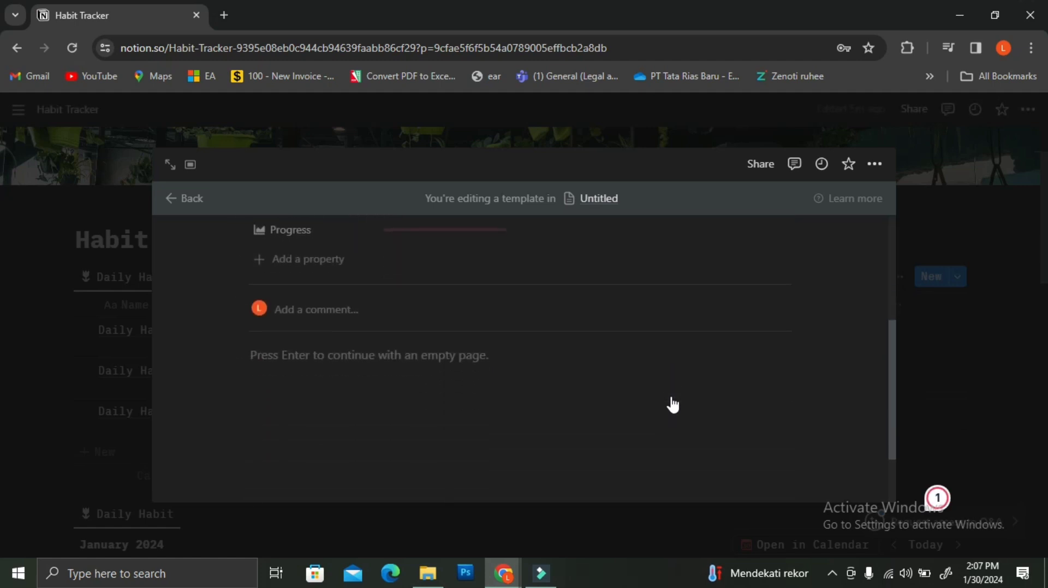
scroll(673, 403, "up", 4)
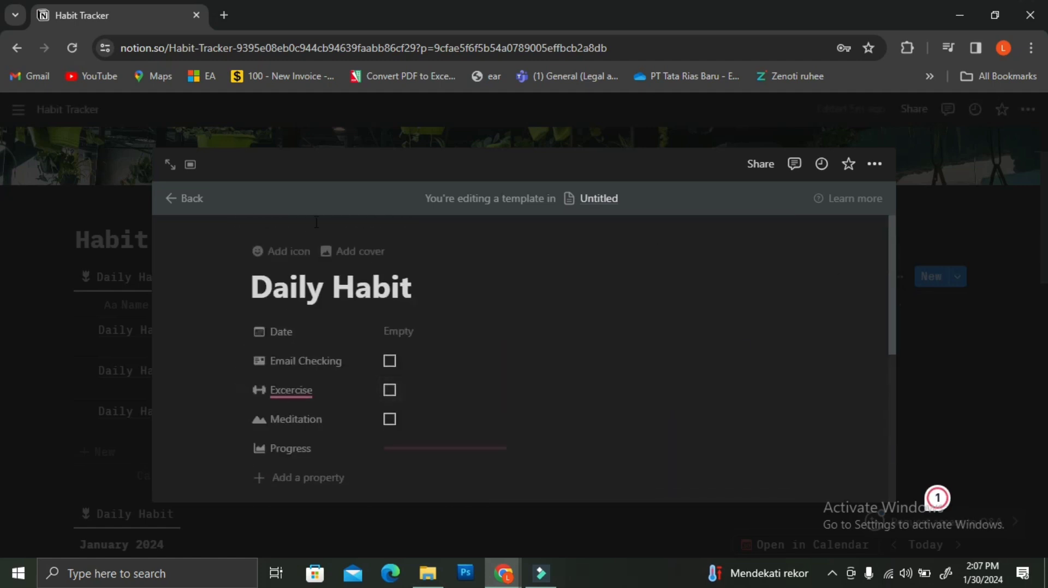
left_click(184, 200)
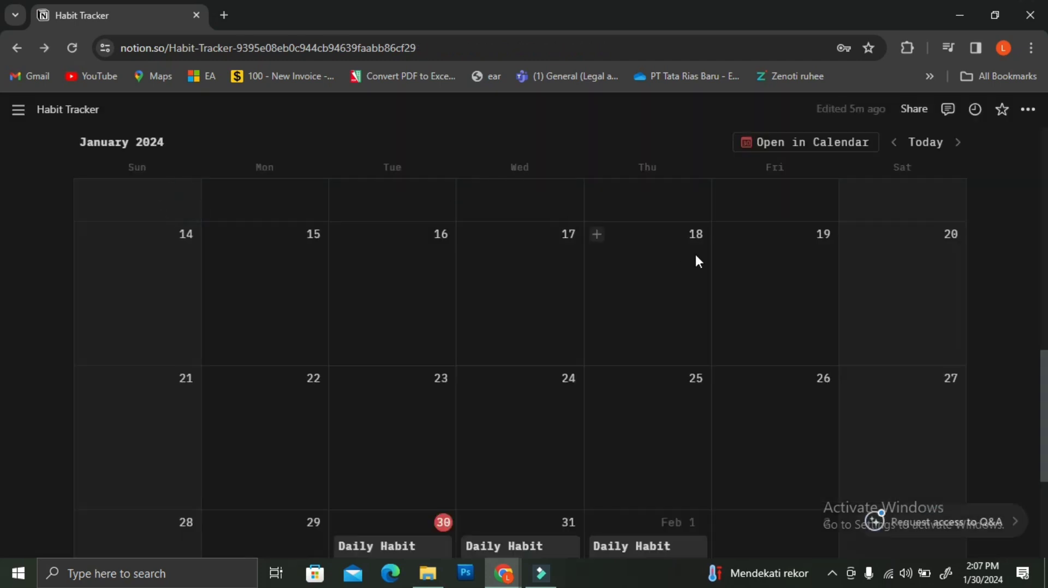
Step: Make the Daily Habit template the default for new pages in all views of the database
scroll(900, 254, "up", 5)
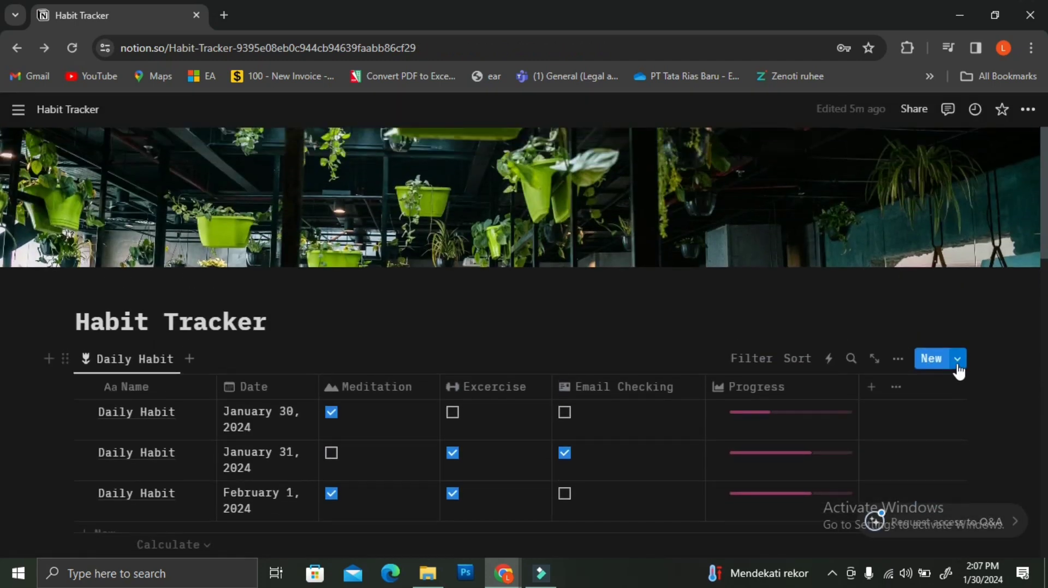
left_click(957, 362)
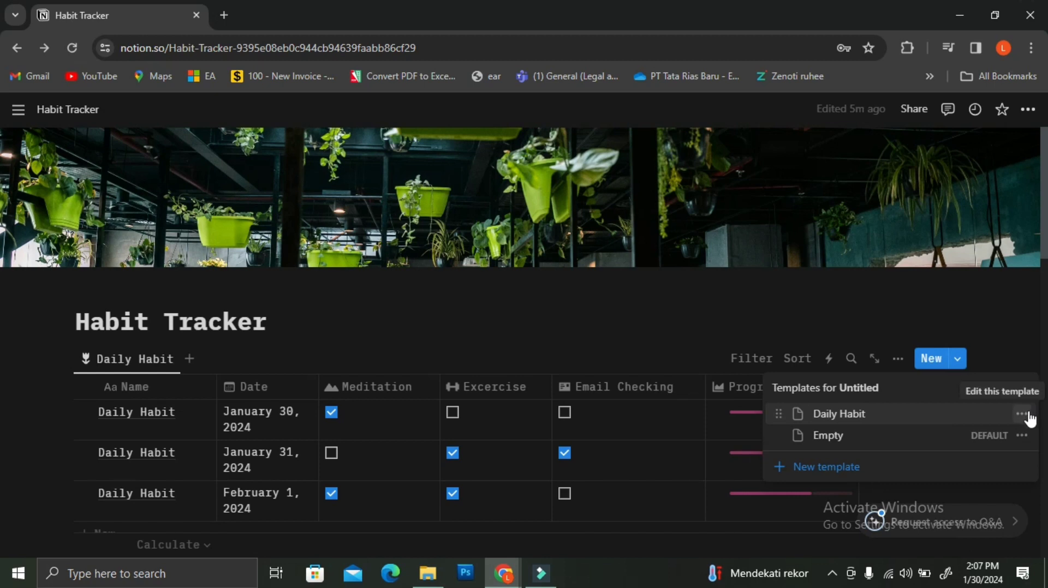
left_click(1022, 415)
left_click(895, 392)
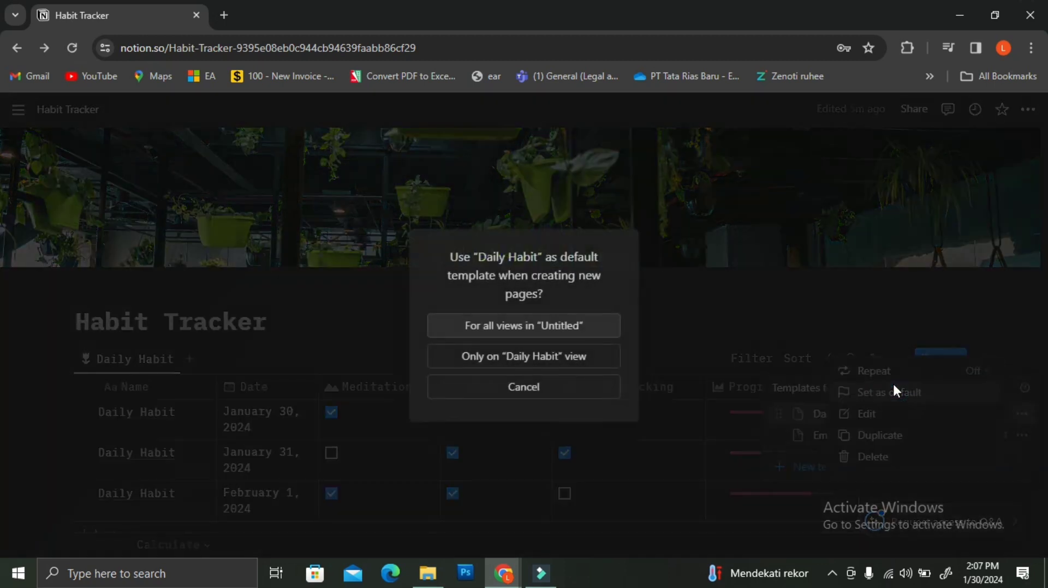
left_click(582, 324)
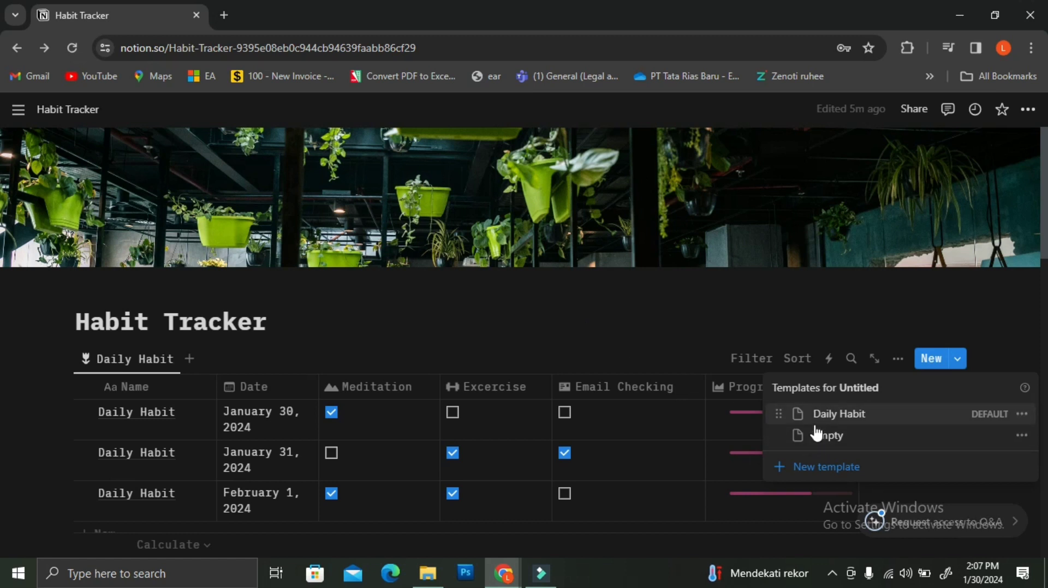
left_click(43, 519)
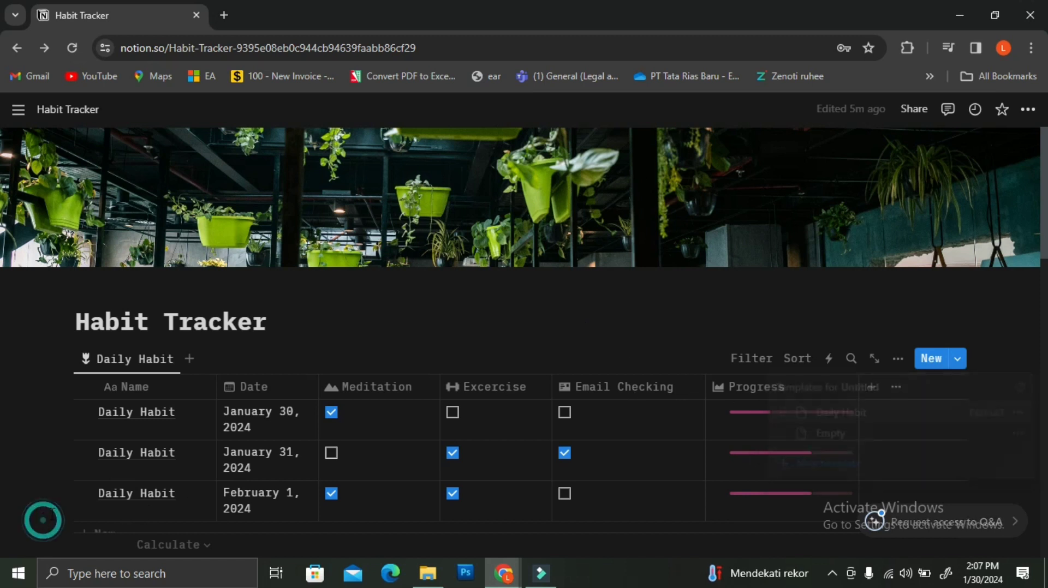
Step: Add a new entry from the default template and move it to the end of the habit table
left_click(930, 359)
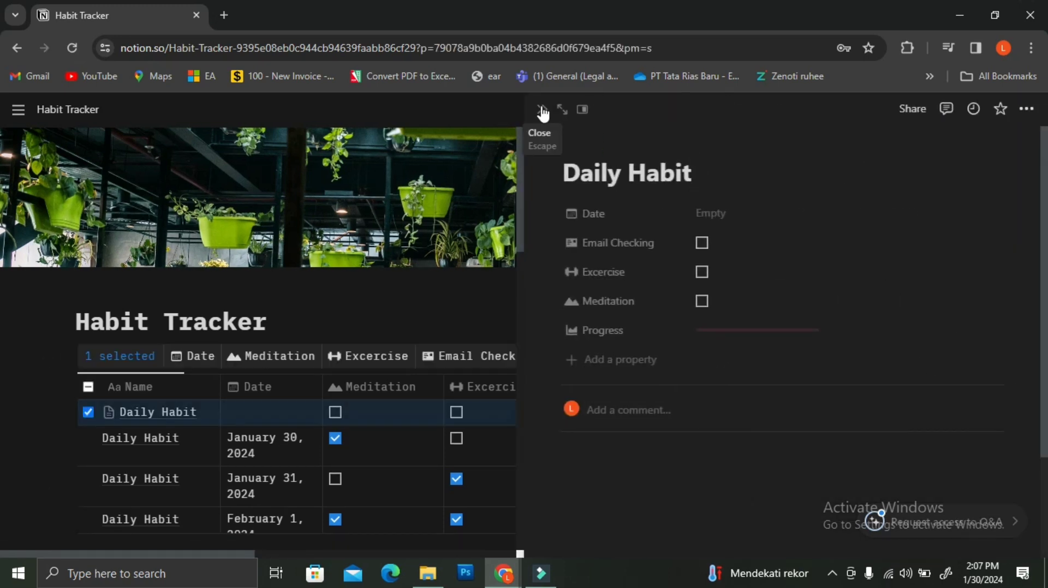
left_click(542, 112)
scroll(352, 261, "down", 2)
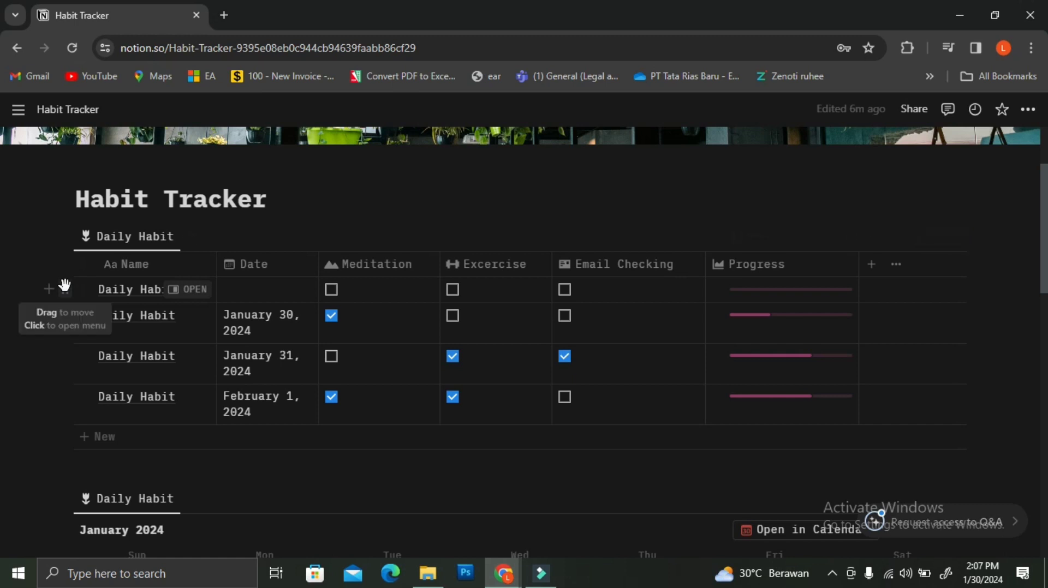
left_click_drag(65, 286, 68, 443)
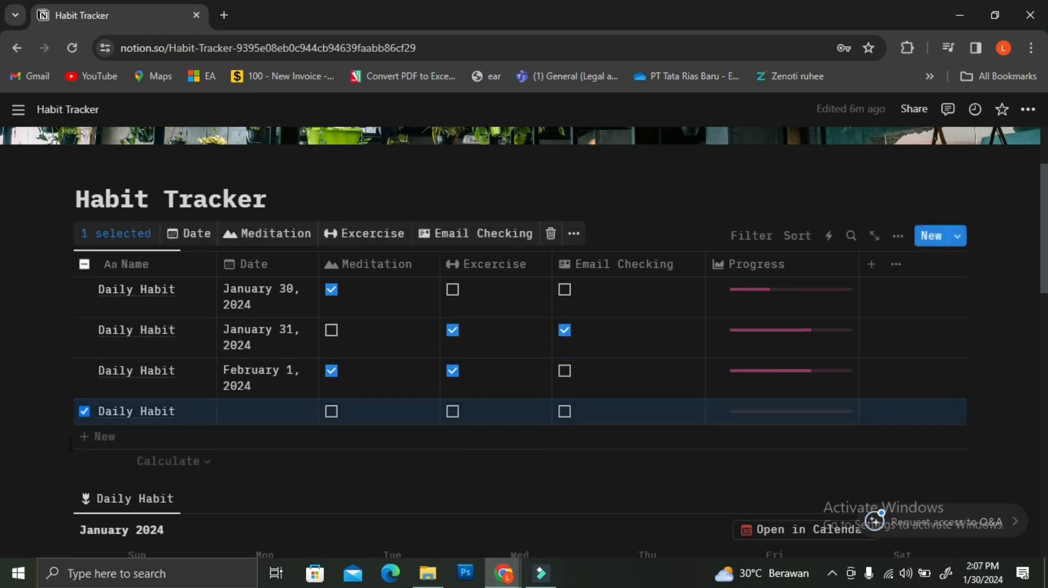
Step: Check off Meditation, Excercise and Email Checking in the new row and set its date to February 2, 2024
left_click(334, 411)
left_click(455, 411)
left_click(565, 412)
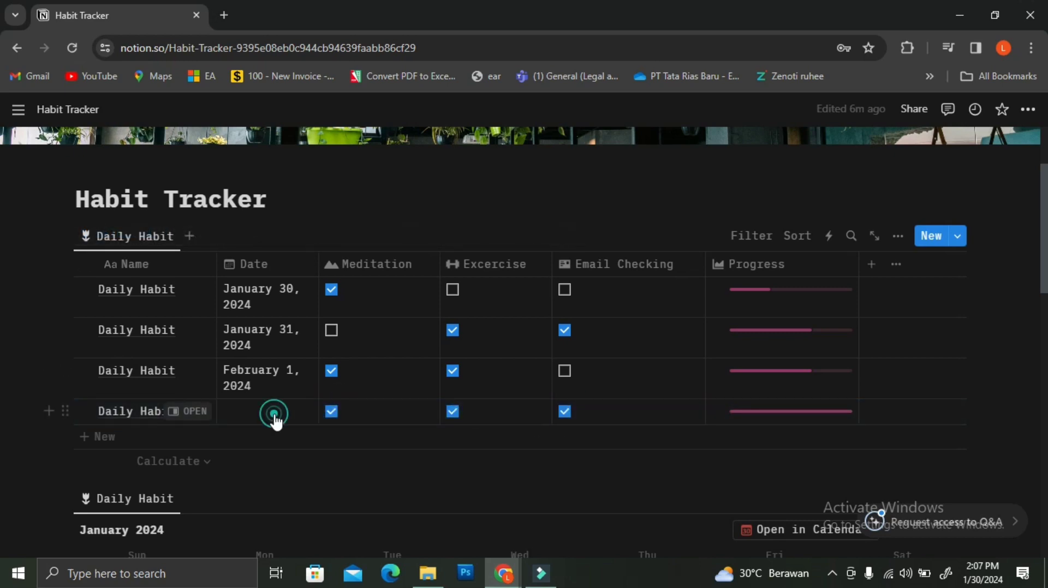
left_click(274, 413)
left_click(374, 323)
left_click(185, 218)
Step: Rename the habit table's view from Daily Habit to Today
scroll(185, 273, "up", 3)
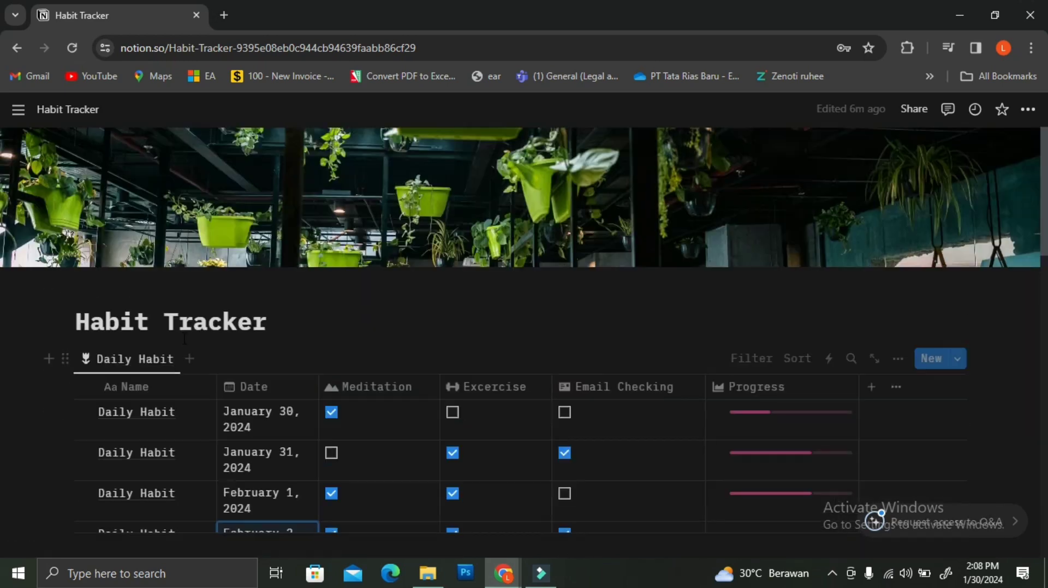
left_click(159, 360)
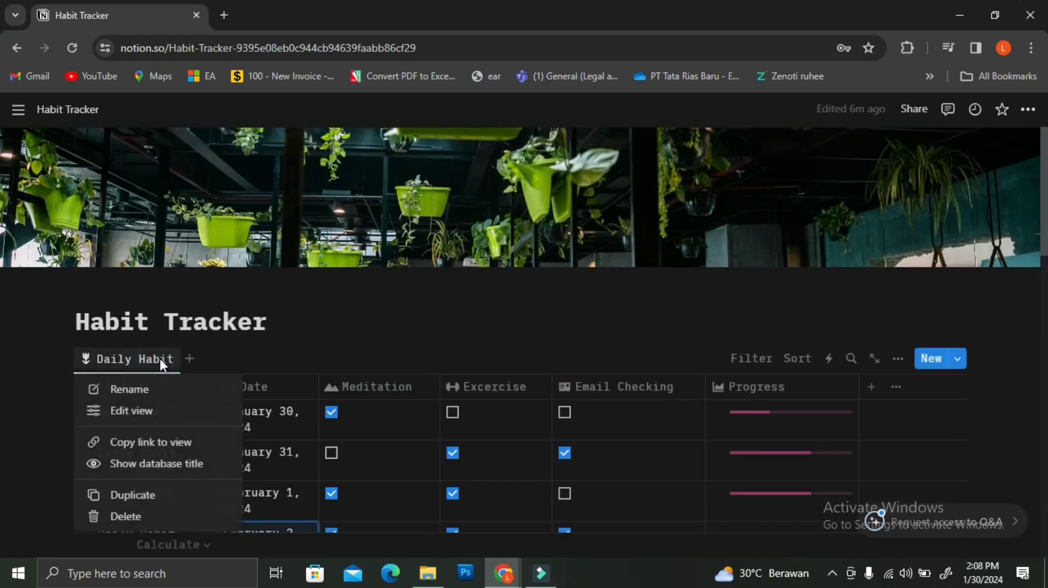
left_click(137, 391)
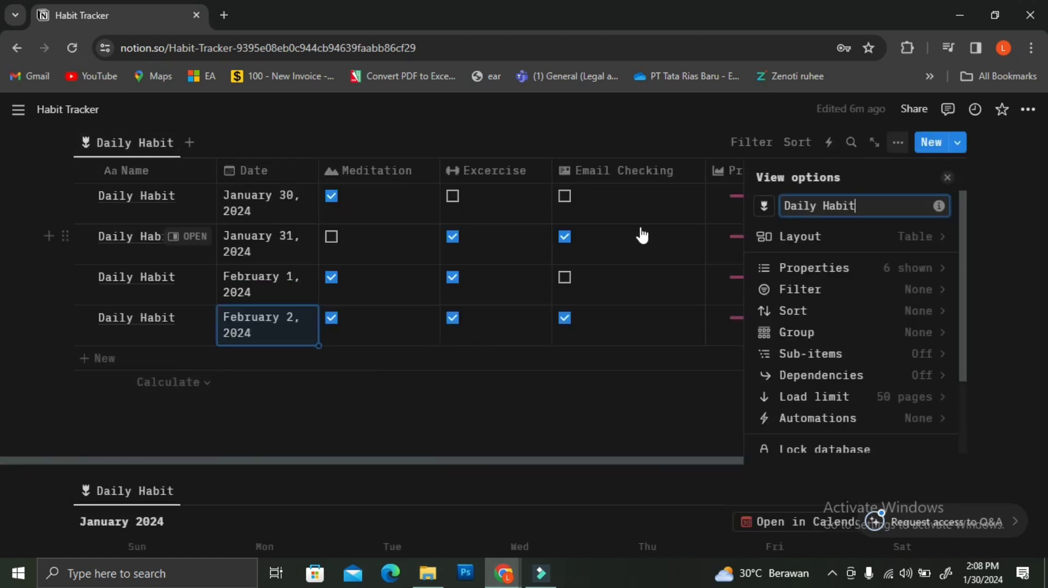
left_click_drag(859, 207, 788, 205)
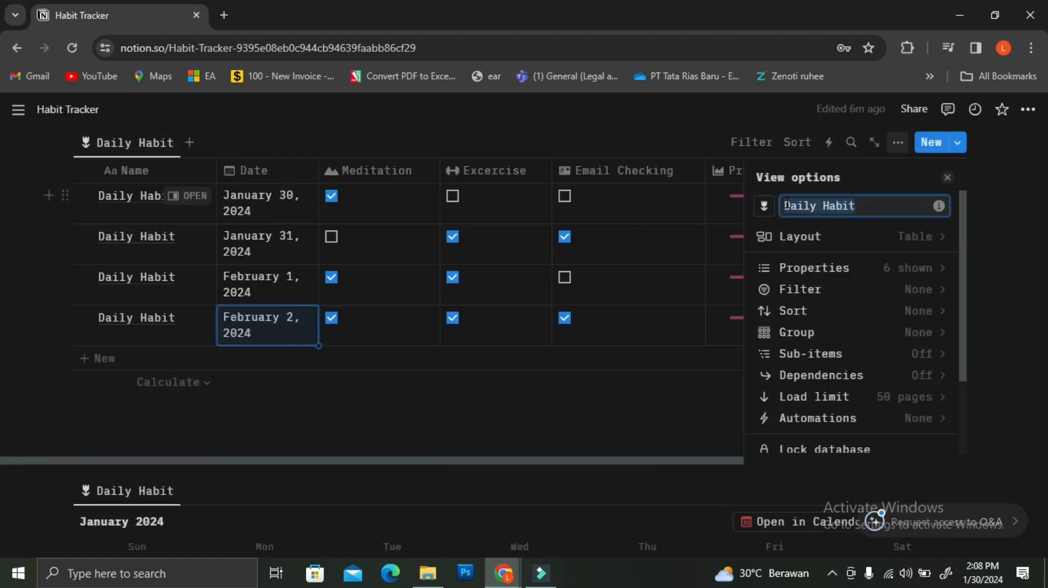
type("Today")
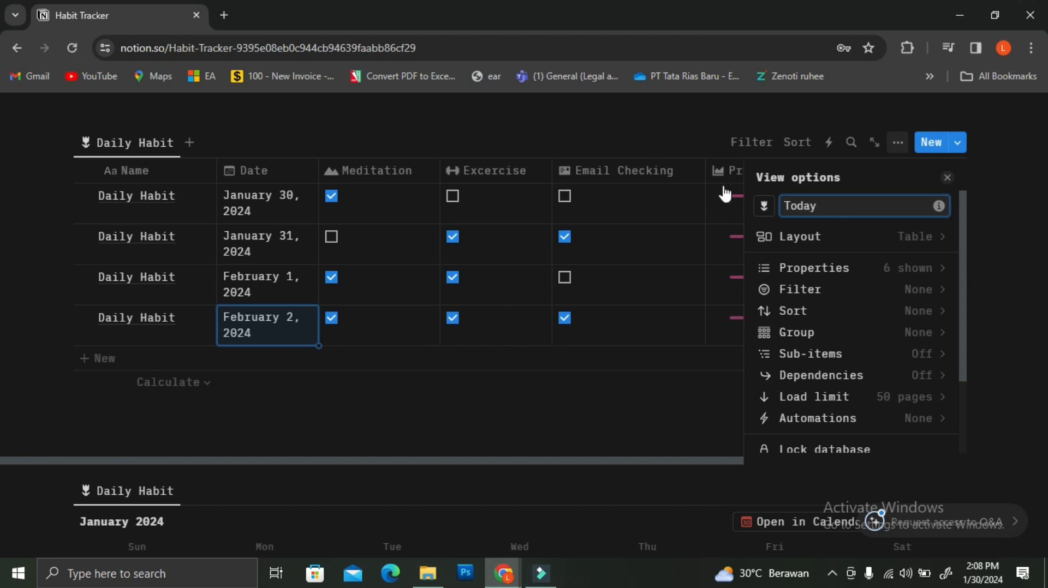
left_click(600, 142)
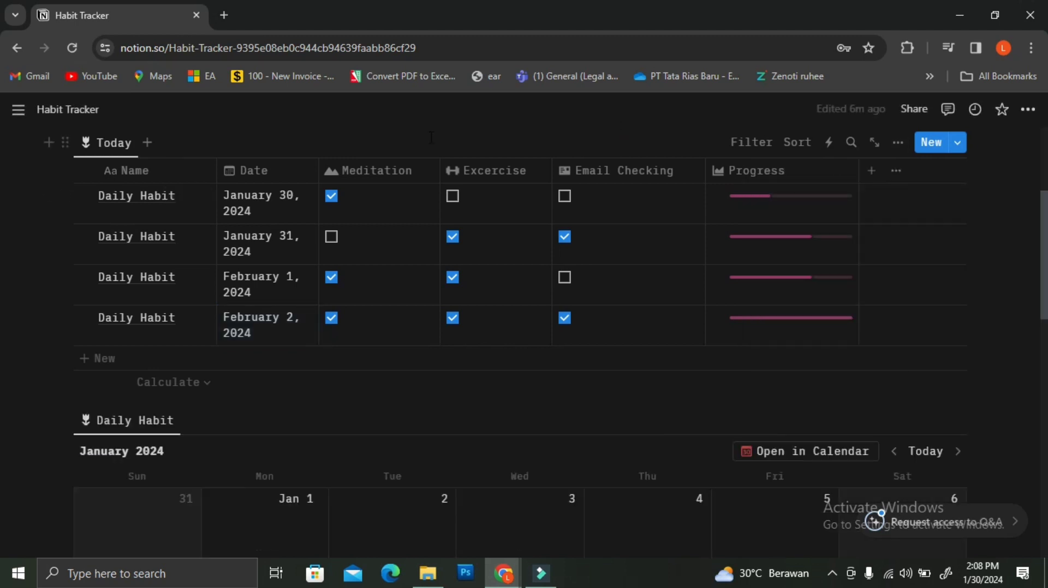
Step: Filter the Today view by Date, relative to today, to show only this day
left_click(764, 146)
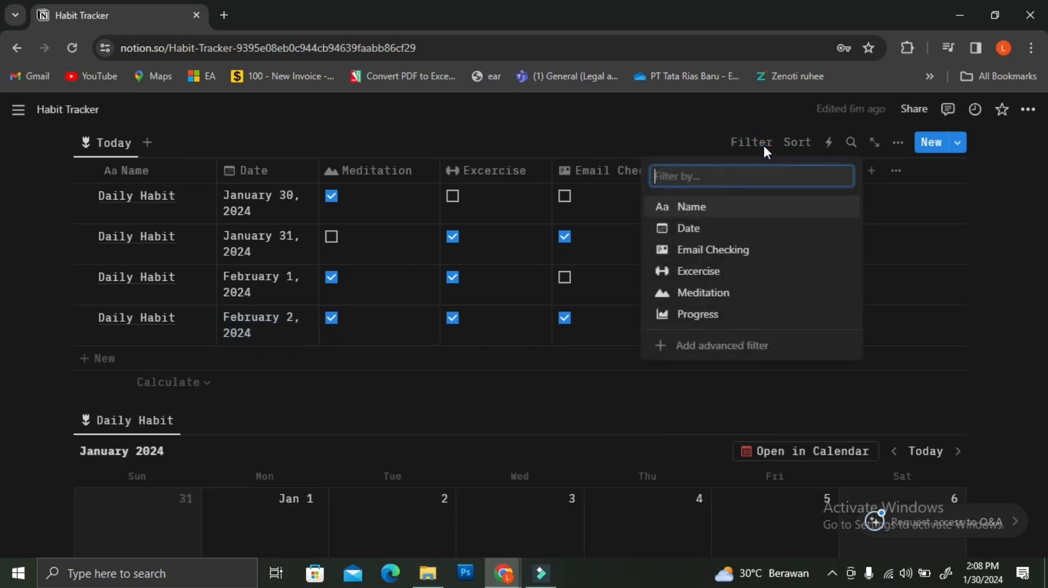
left_click(713, 234)
left_click(175, 233)
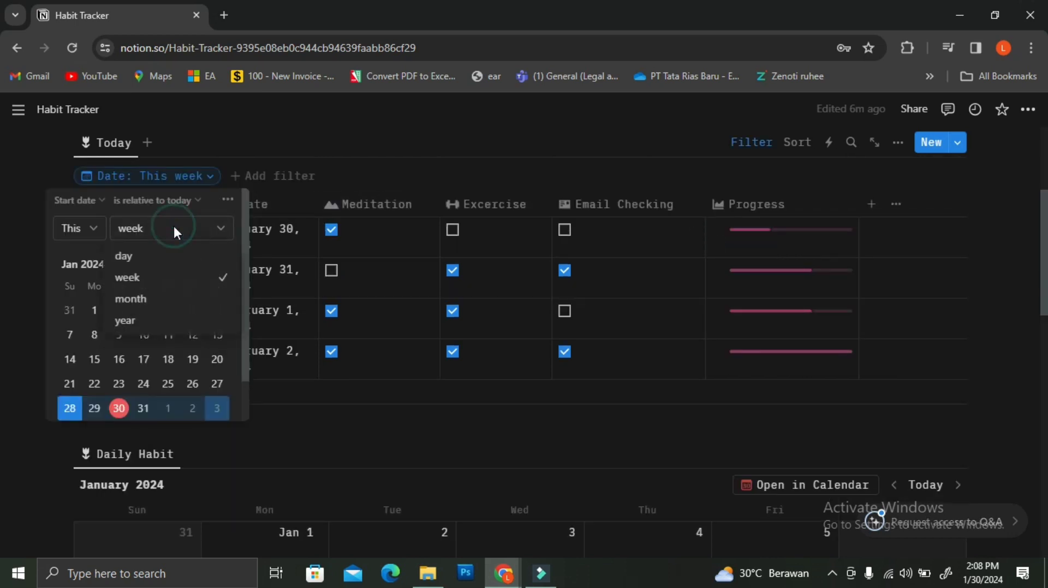
left_click(160, 253)
left_click(444, 149)
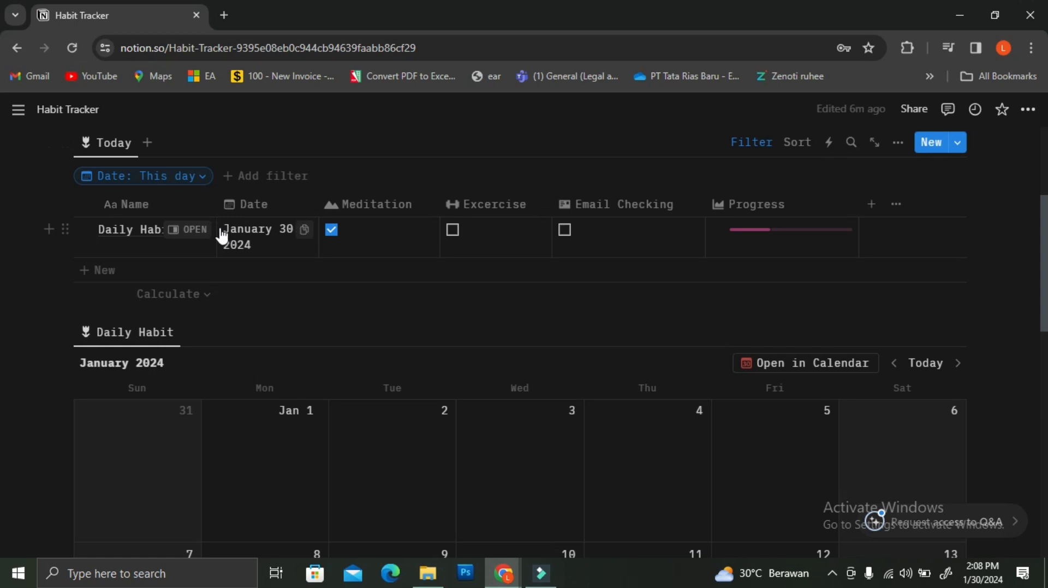
left_click(148, 144)
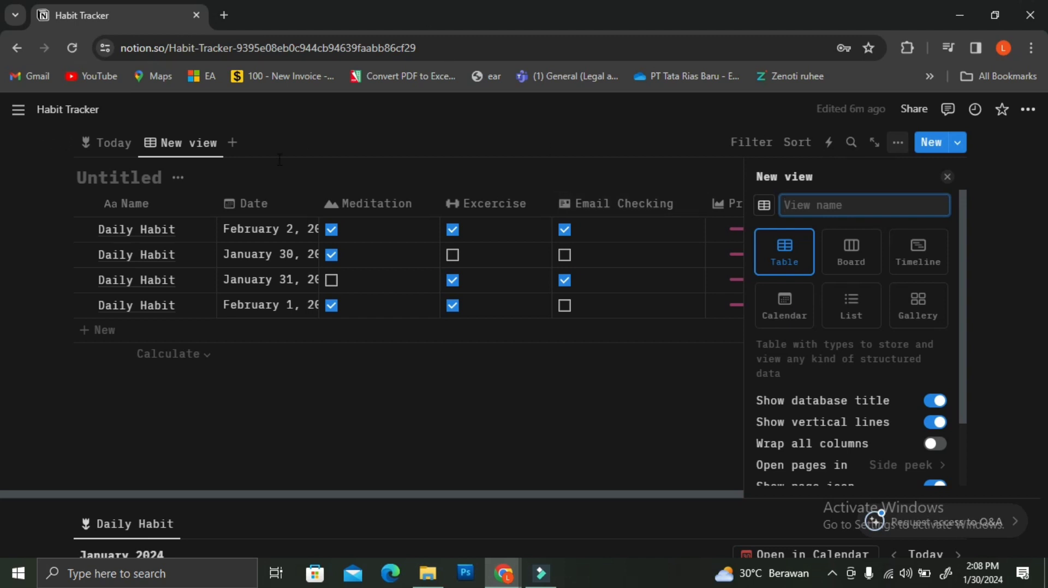
left_click(341, 181)
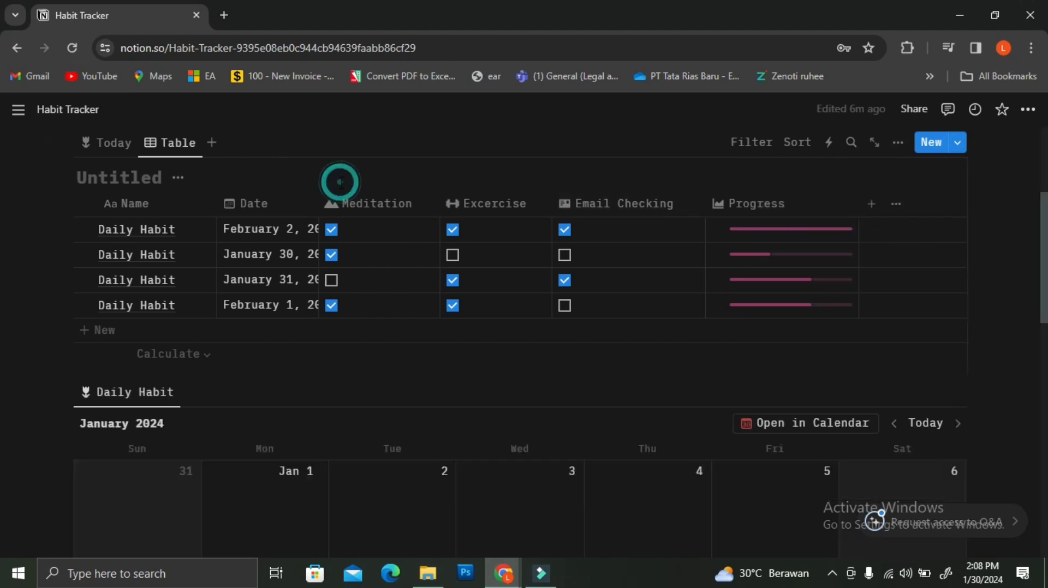
left_click(162, 145)
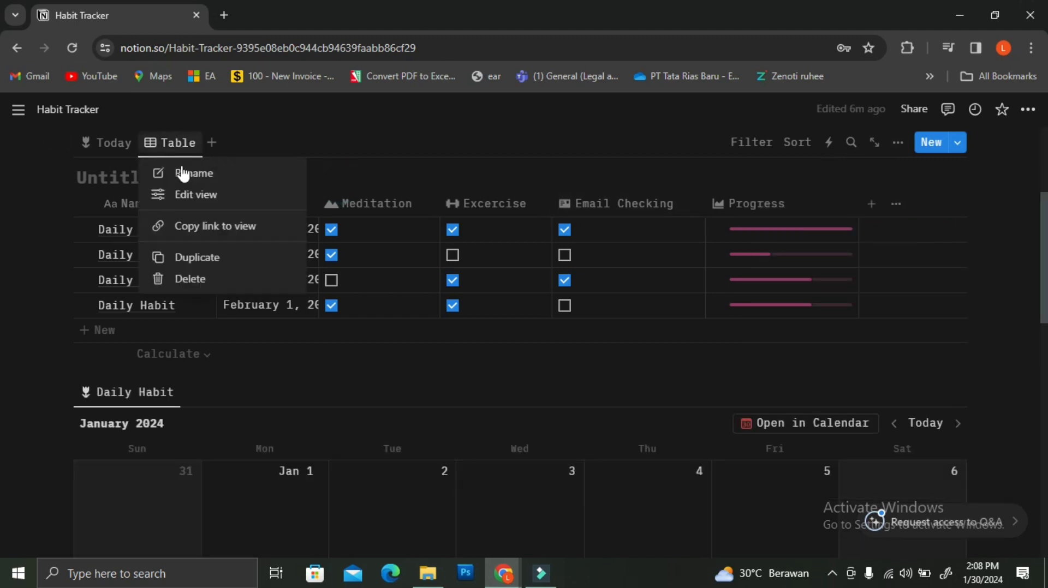
left_click(179, 280)
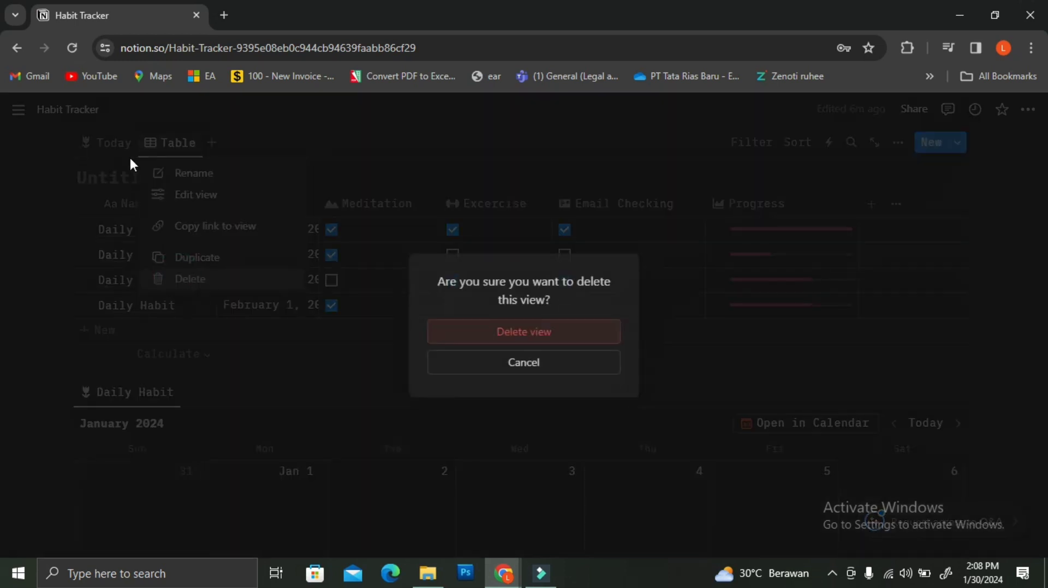
left_click(462, 334)
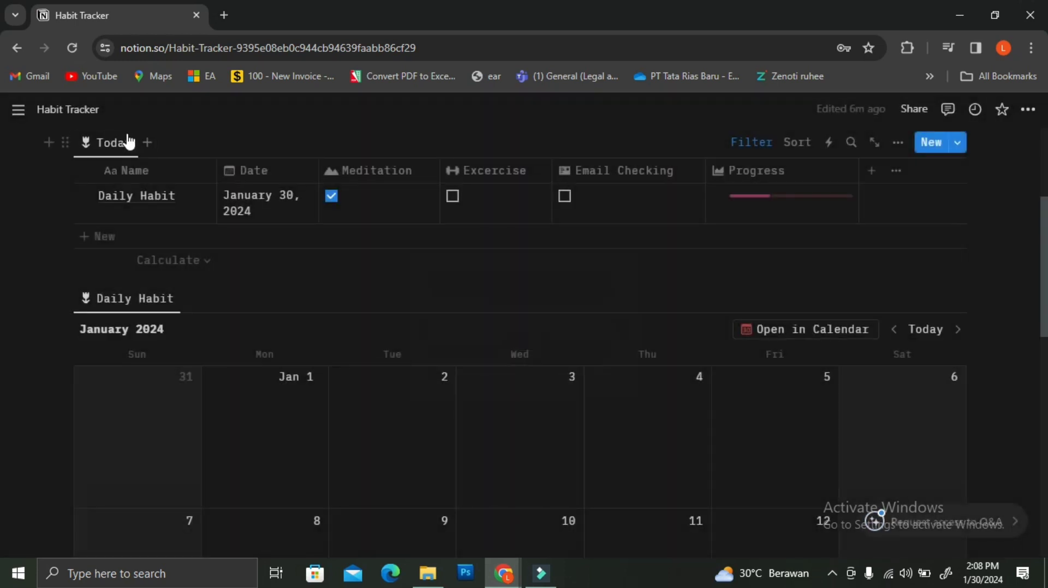
Step: Duplicate the habit table's Today view and rename the copy to This Week
left_click(116, 143)
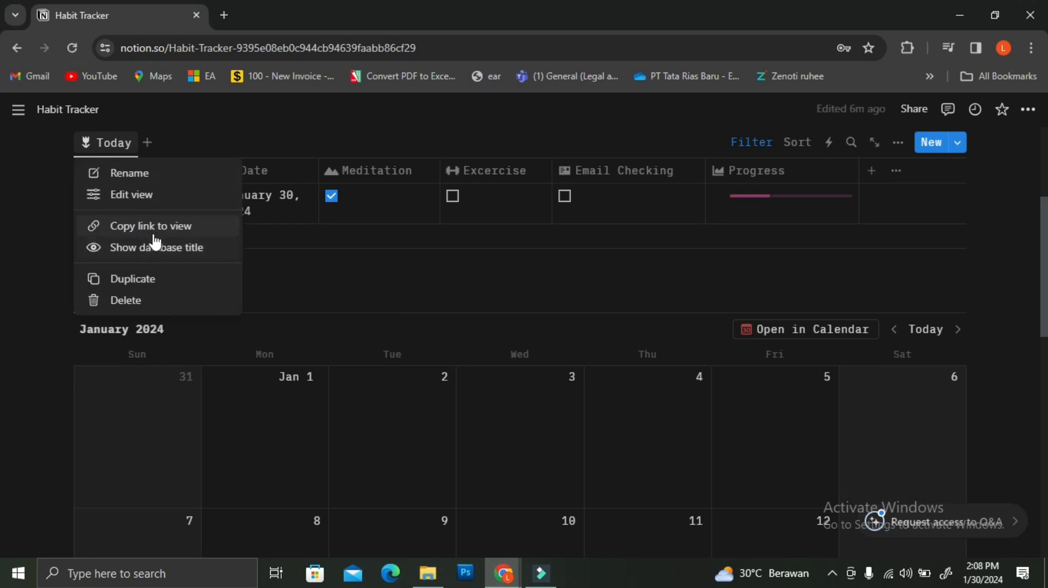
left_click(160, 279)
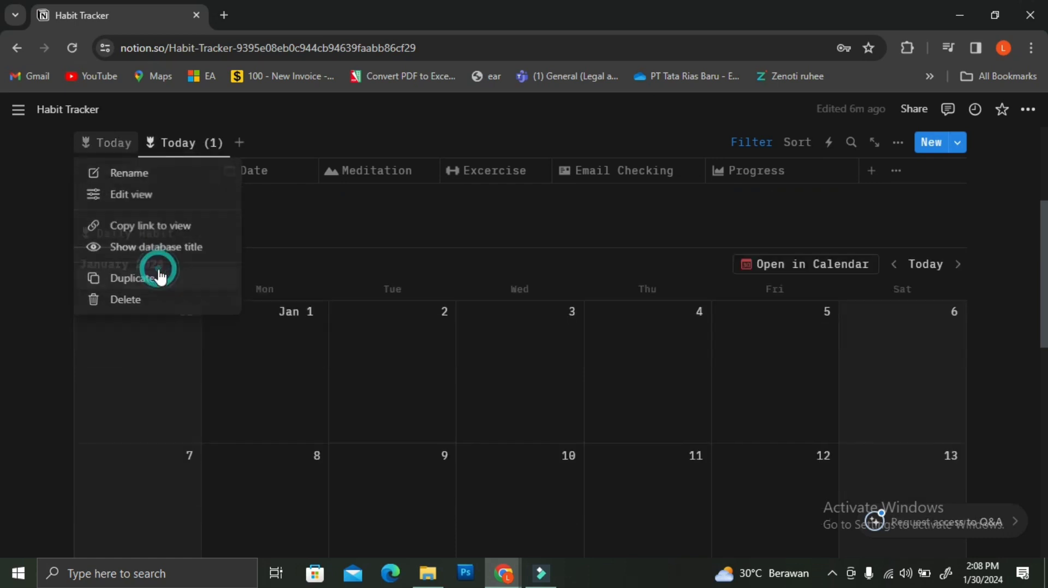
left_click(205, 147)
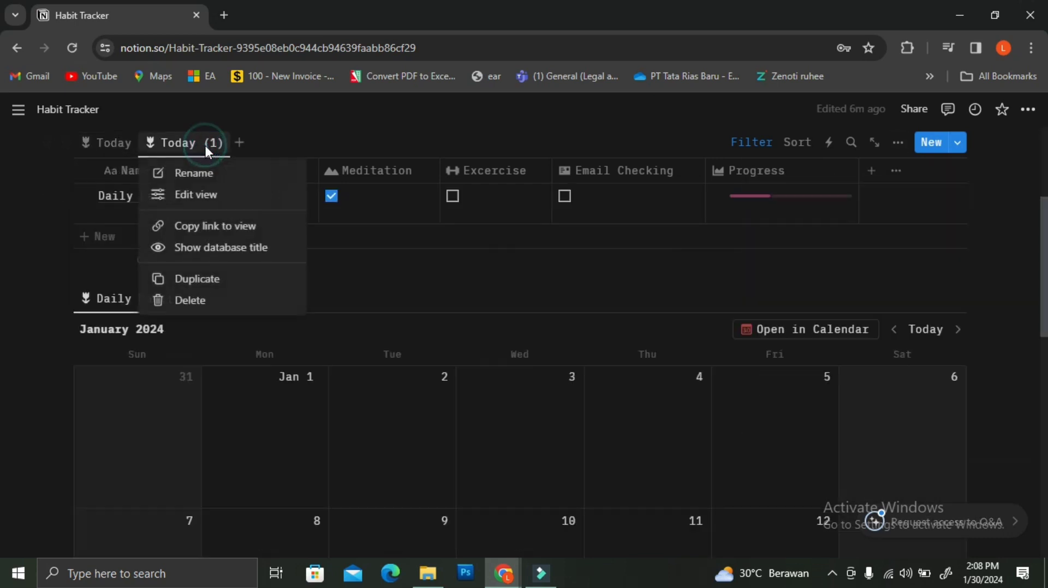
left_click(205, 164)
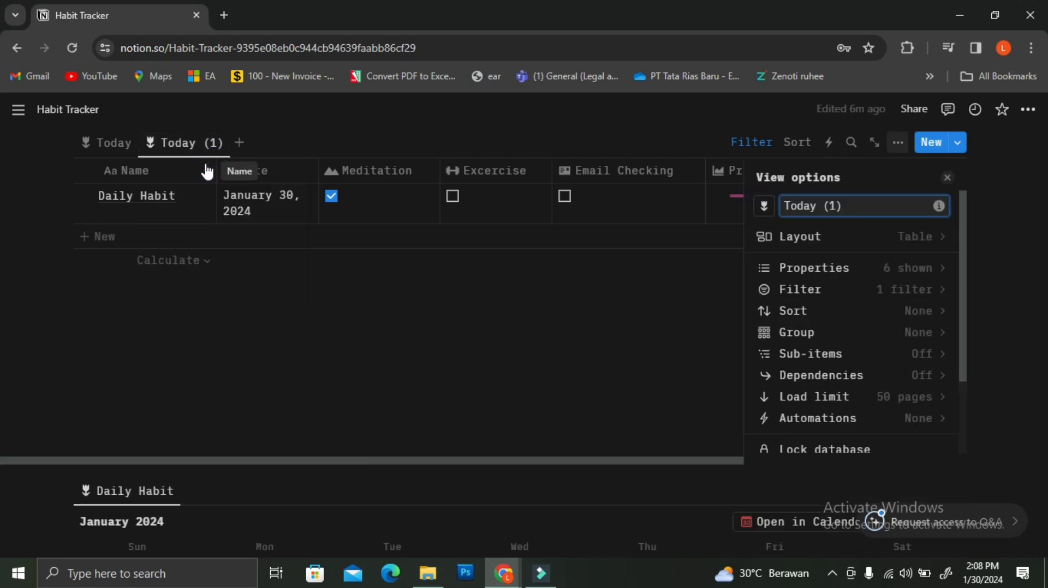
left_click(209, 144)
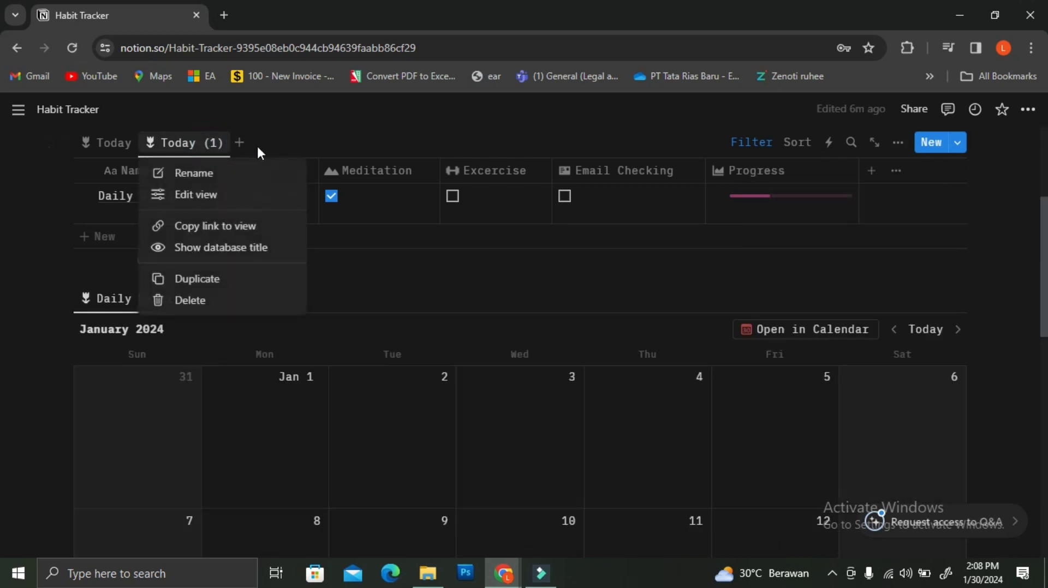
left_click(239, 173)
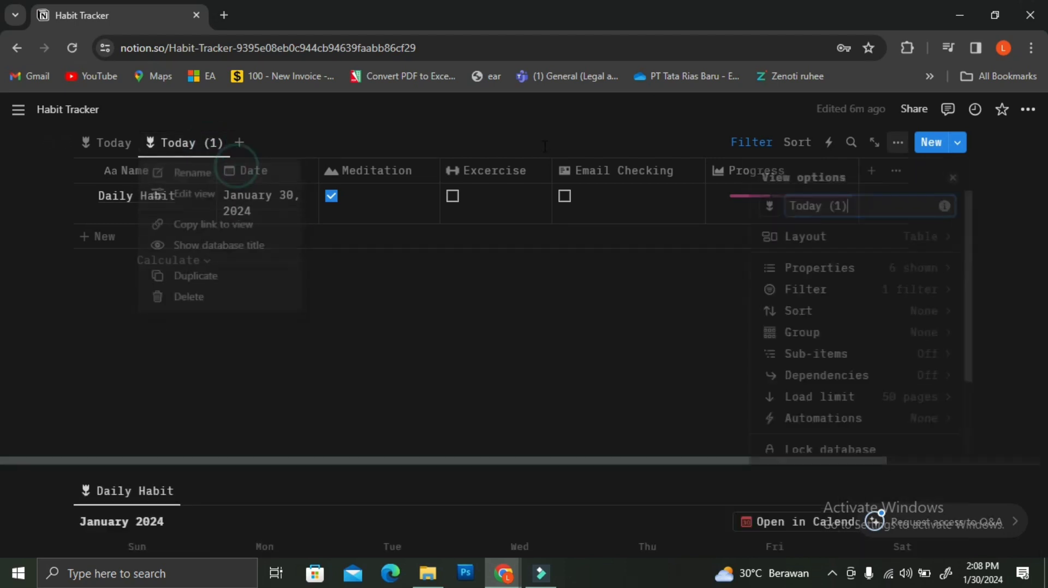
triple_click(887, 206)
type("R")
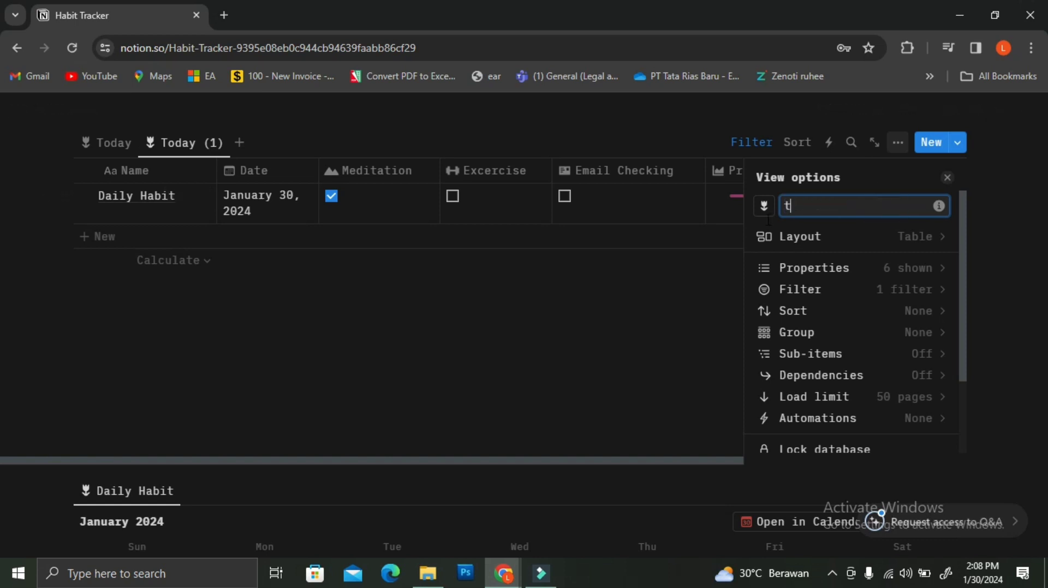
type("his Week")
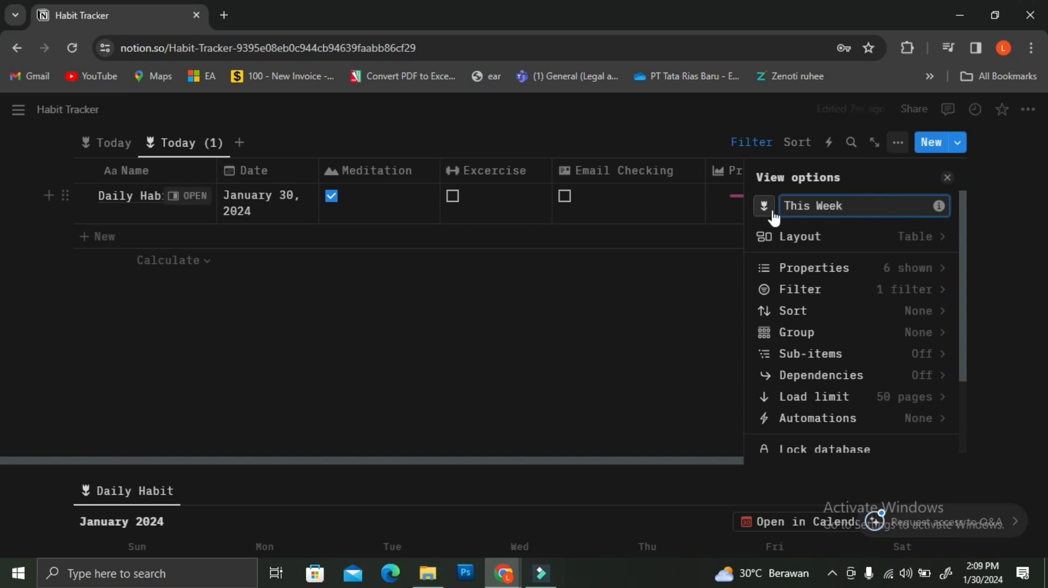
Step: Change the This Week view's icon to a sun
left_click(764, 209)
type("sun")
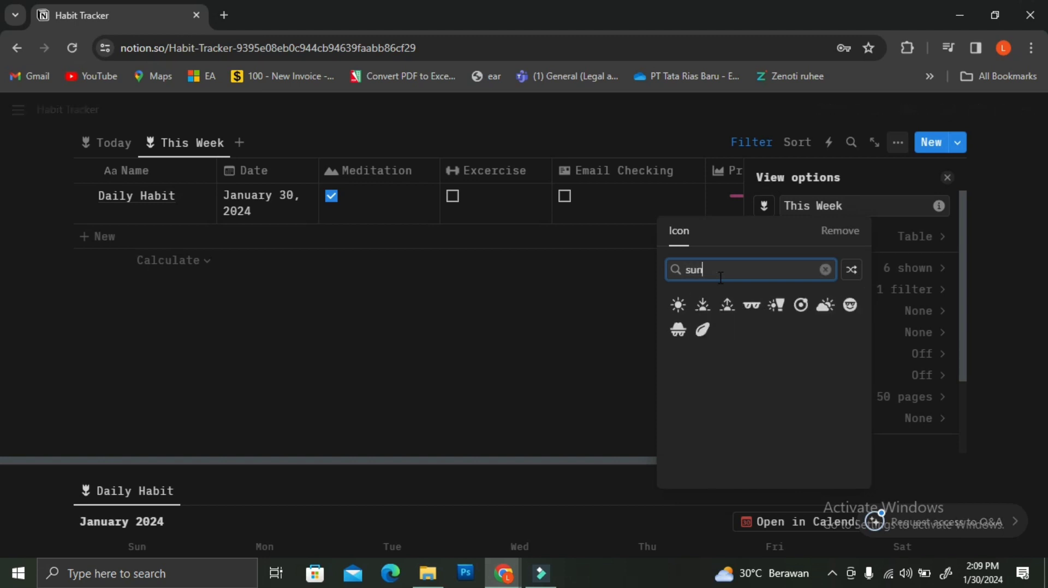
left_click(678, 305)
Step: Change the This Week view's Date filter, relative to today, from day to week
left_click(751, 143)
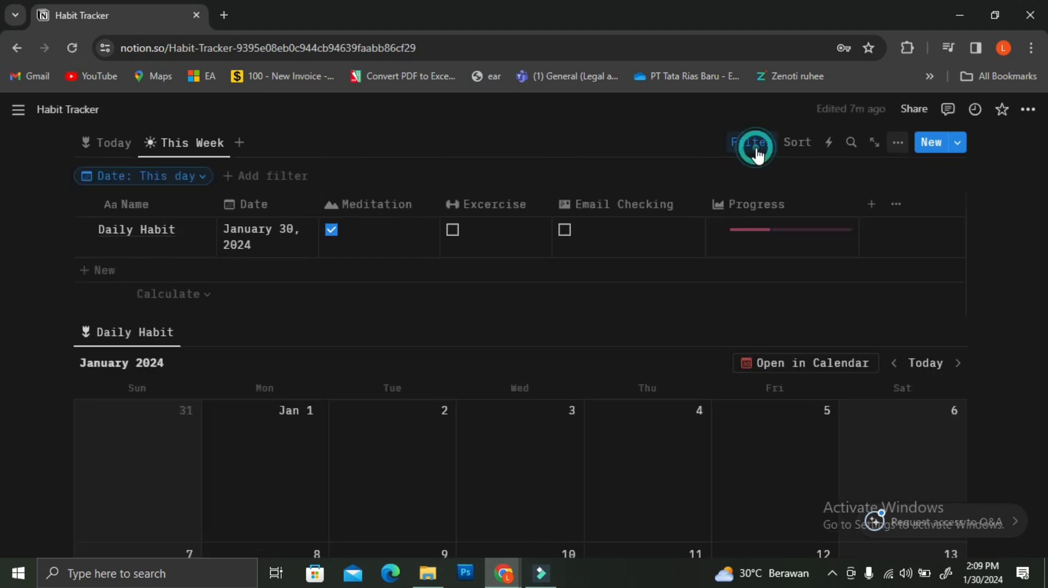
left_click(752, 144)
left_click(751, 143)
left_click(193, 183)
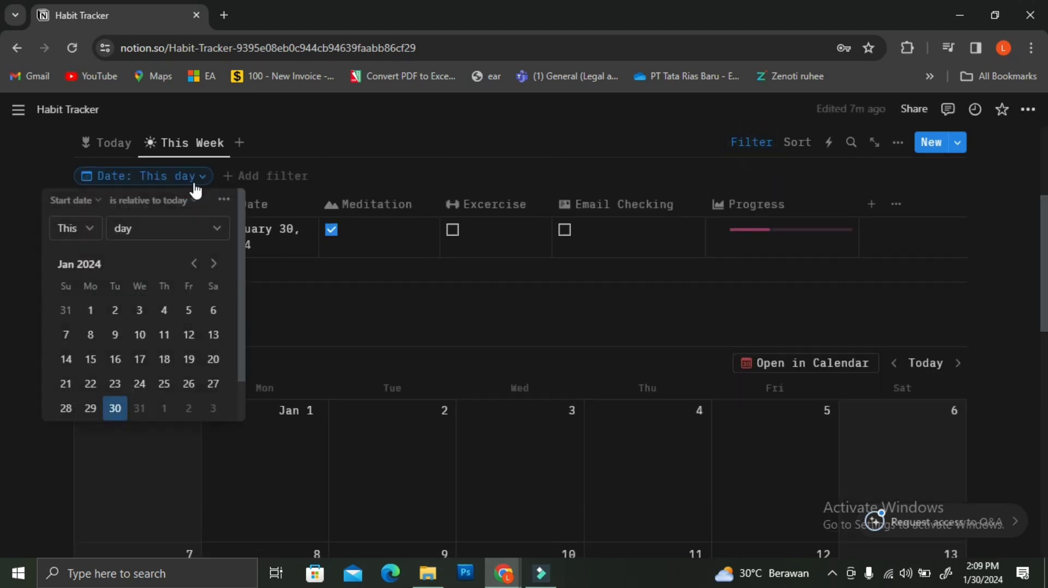
left_click(163, 227)
left_click(166, 277)
left_click(157, 153)
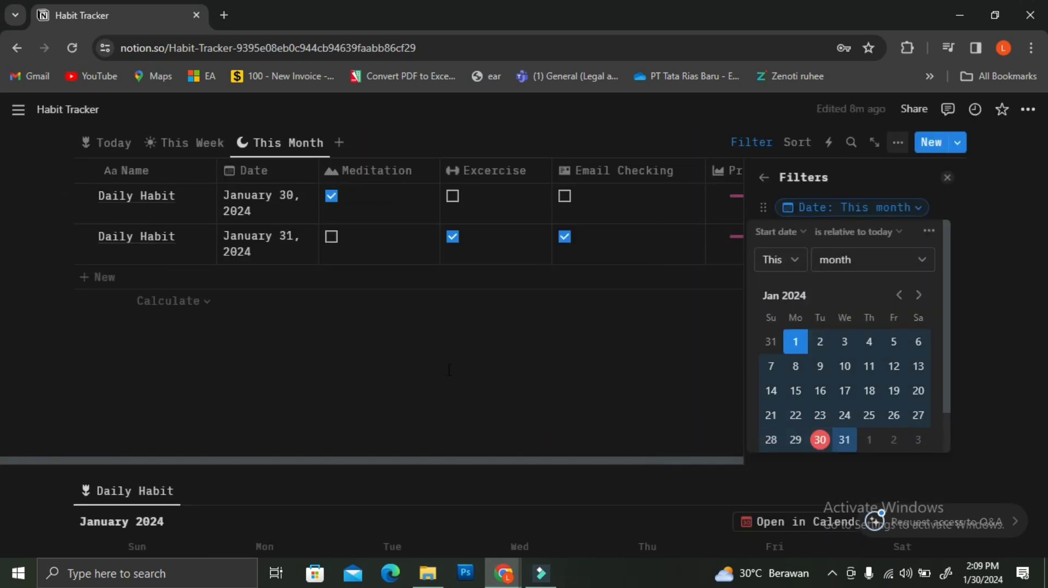
Step: Review the entries in the Today, This Week and This Month views and the calendar below the habit table
left_click(449, 370)
scroll(444, 367, "up", 4)
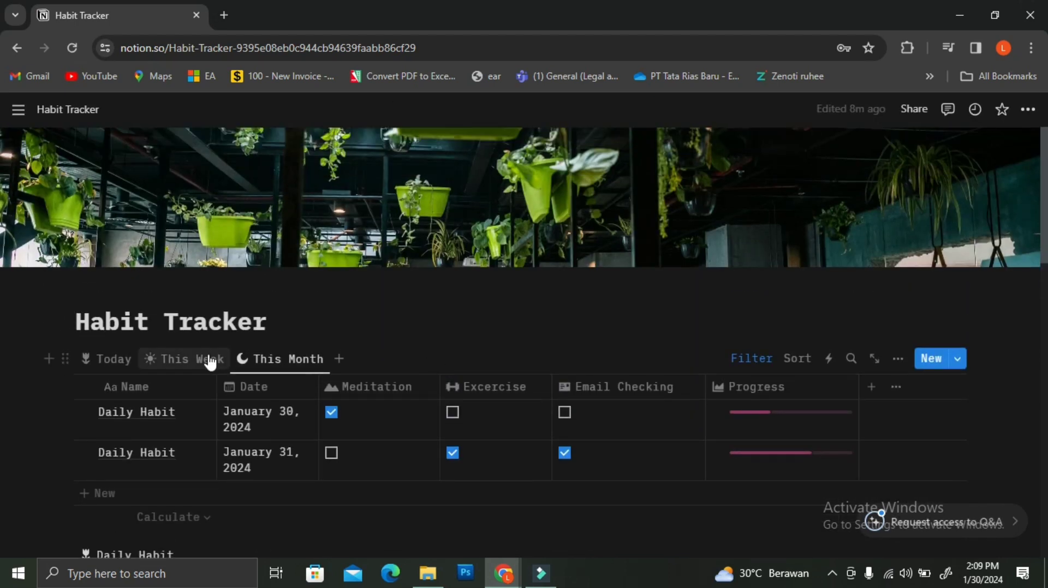
left_click(211, 360)
left_click(116, 359)
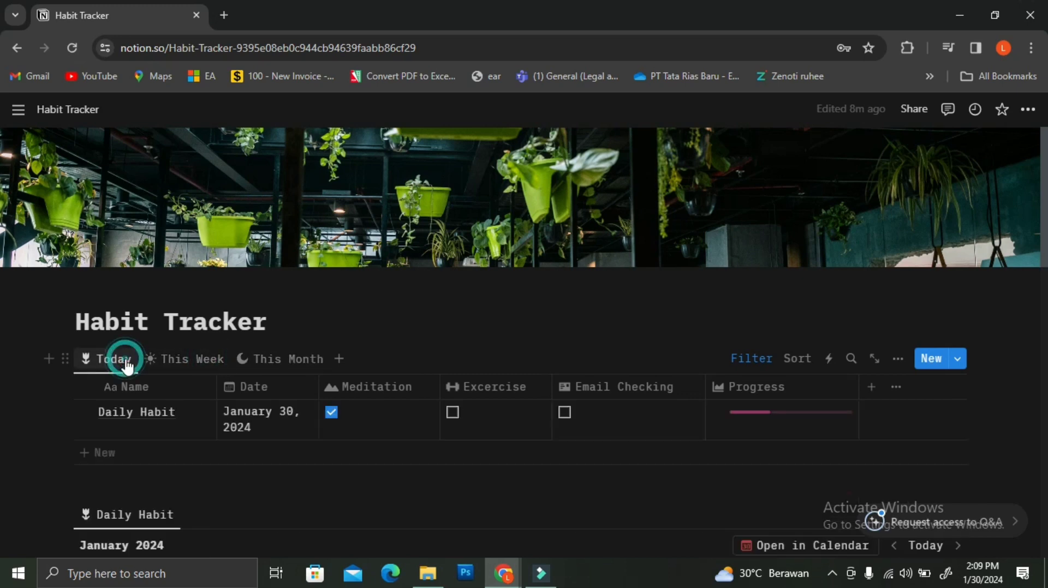
left_click(168, 366)
left_click(264, 362)
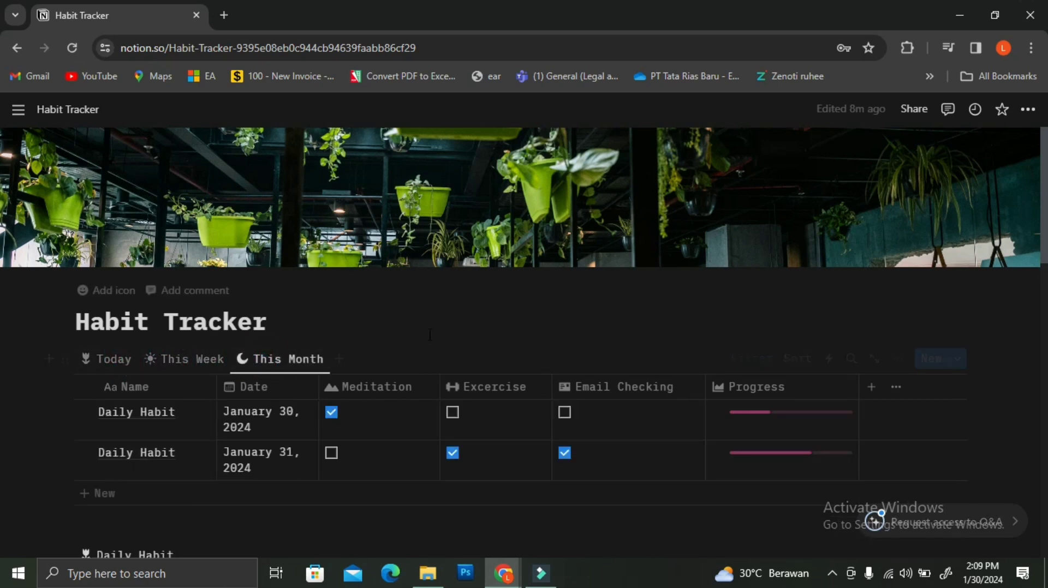
scroll(430, 335, "down", 8)
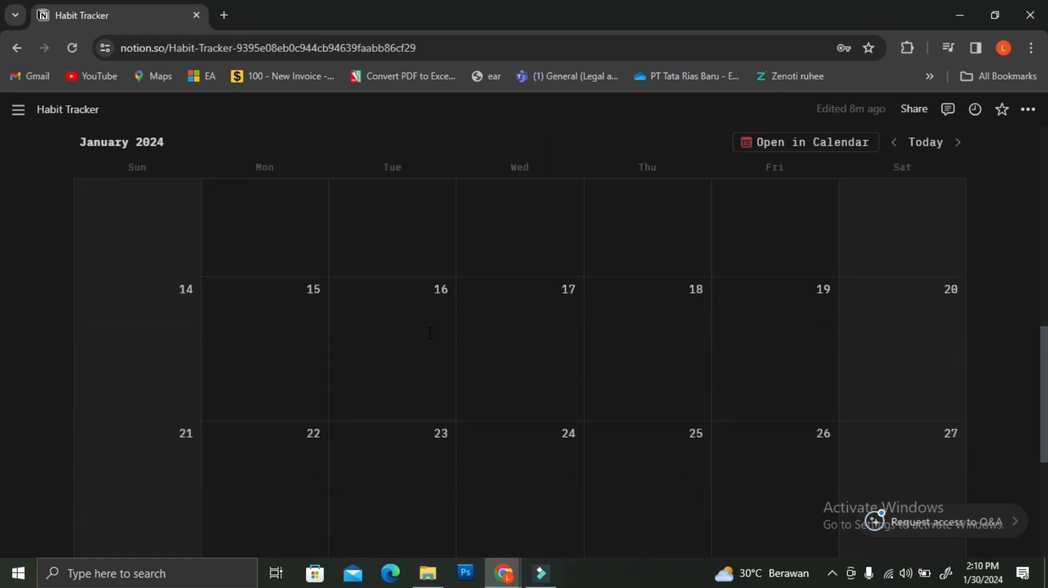
scroll(430, 334, "up", 10)
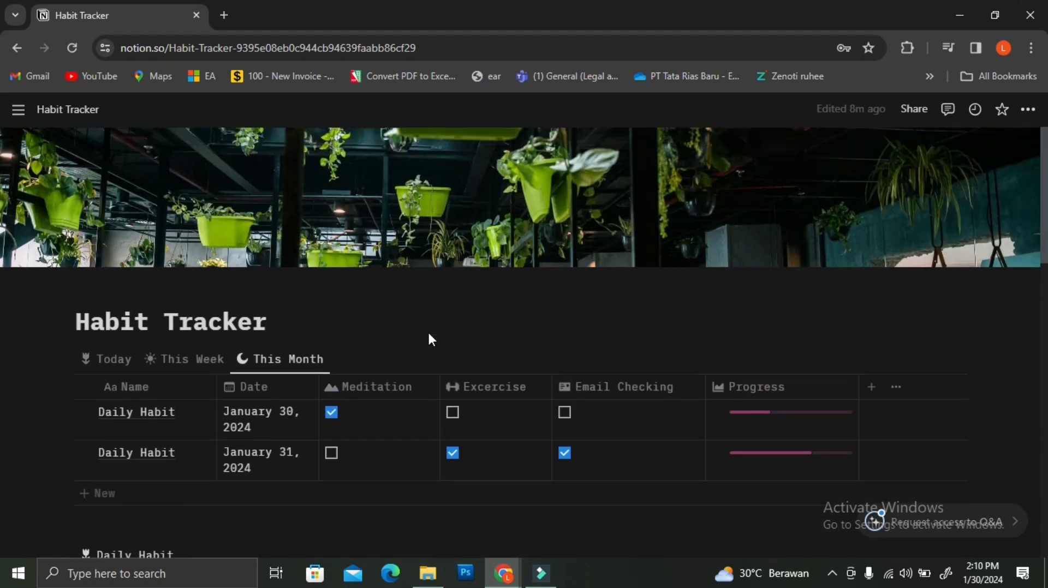
scroll(431, 340, "down", 2)
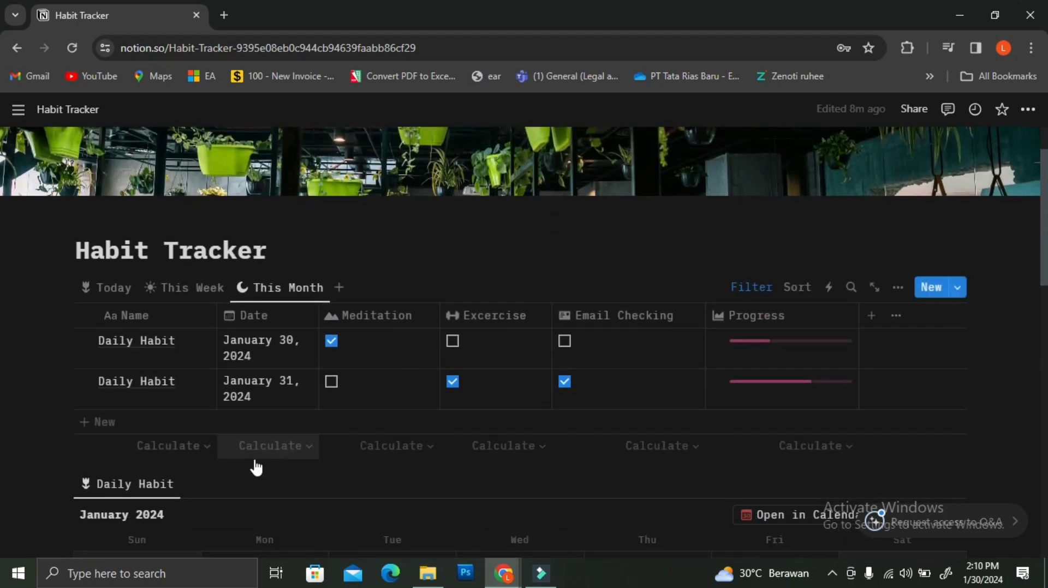
left_click(184, 287)
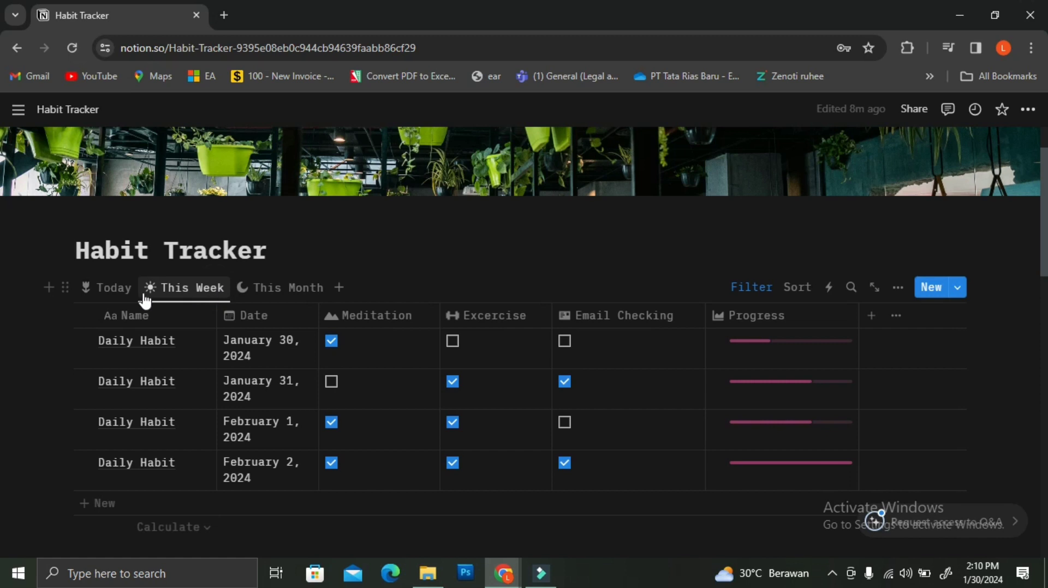
left_click(112, 289)
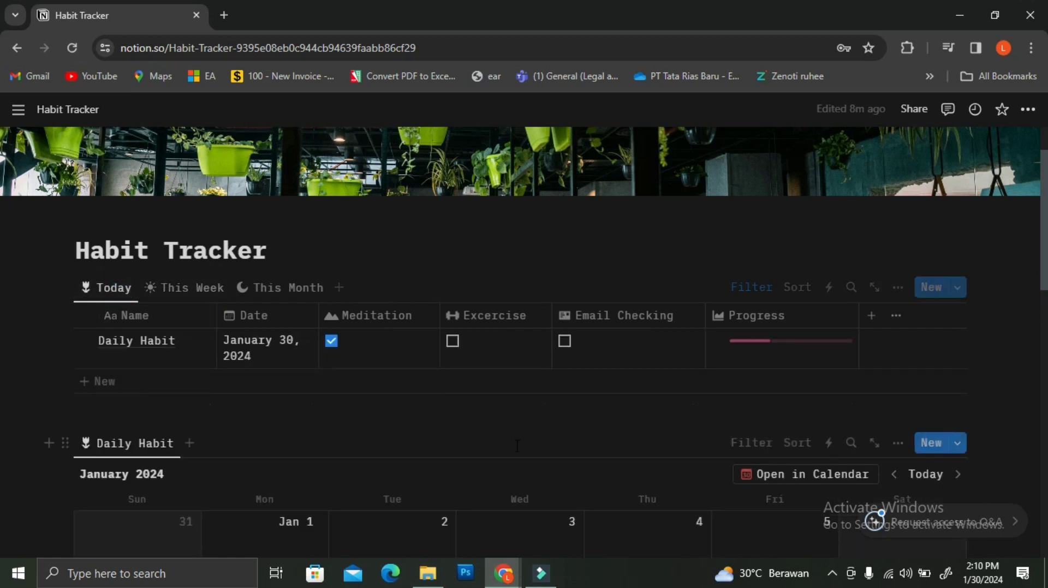
scroll(518, 452, "down", 3)
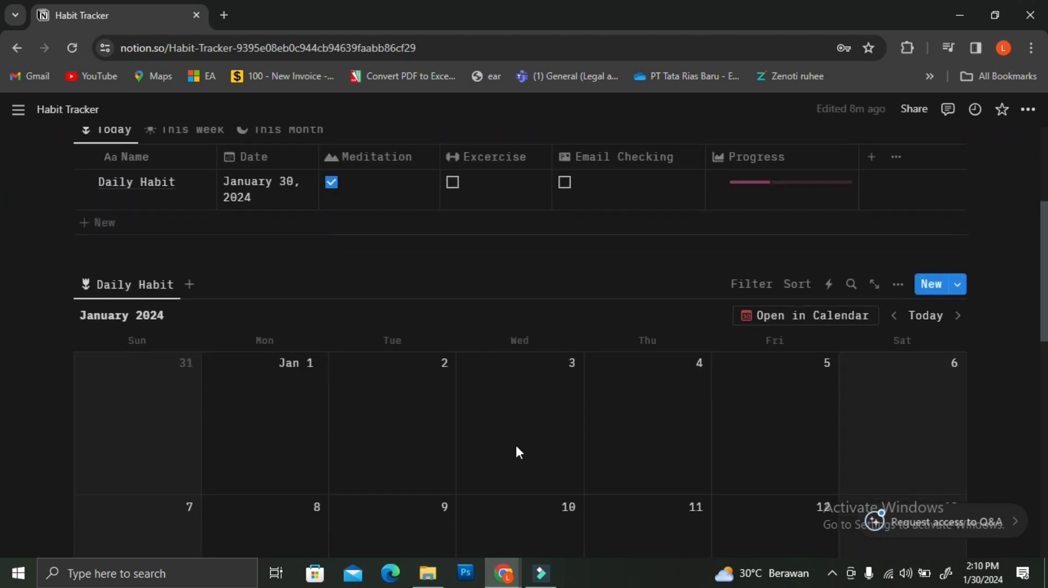
scroll(517, 451, "up", 3)
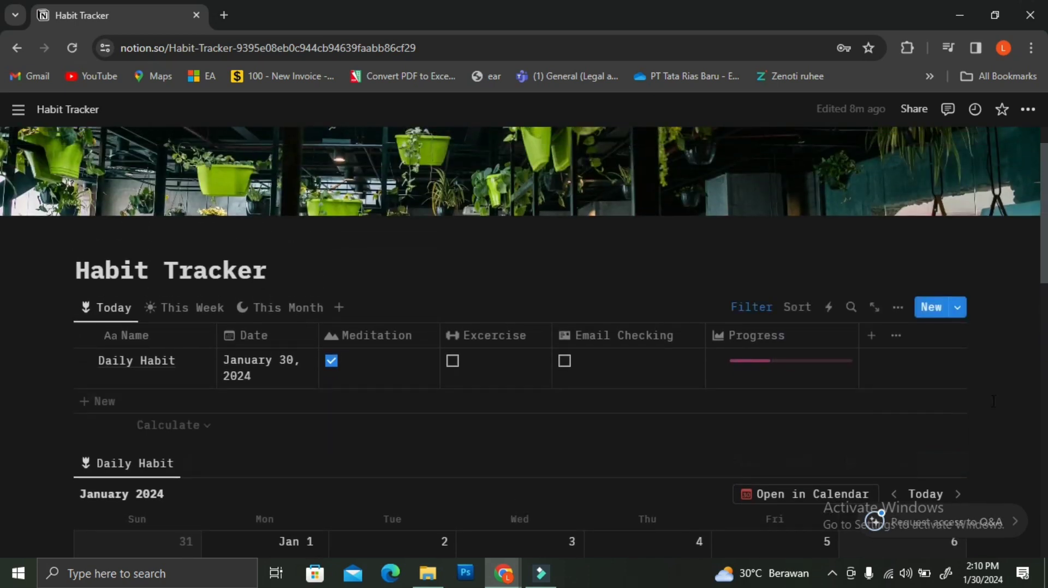